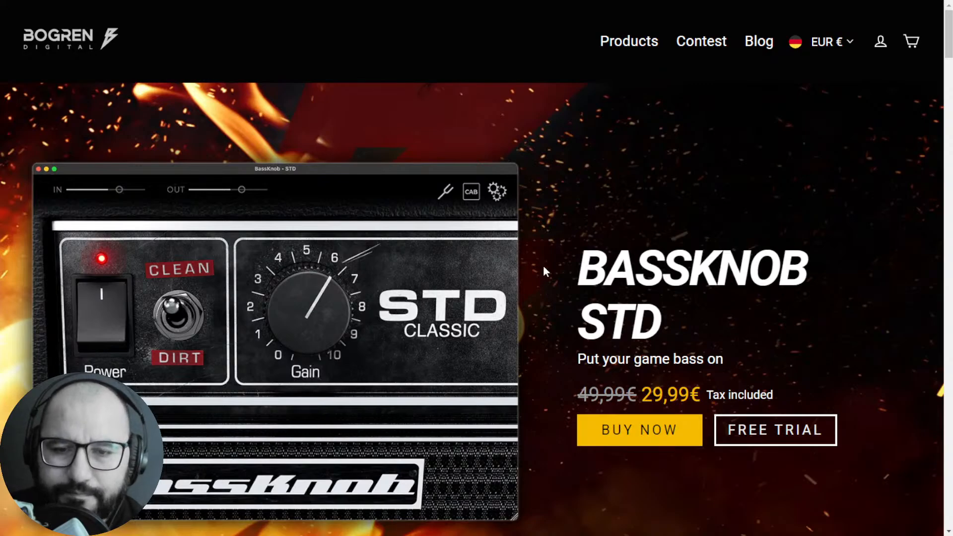
Step: Show the free rock and metal production resources website, and switch to the Daimon B Pain Remains project in REAPER
key("ctrl+Tab")
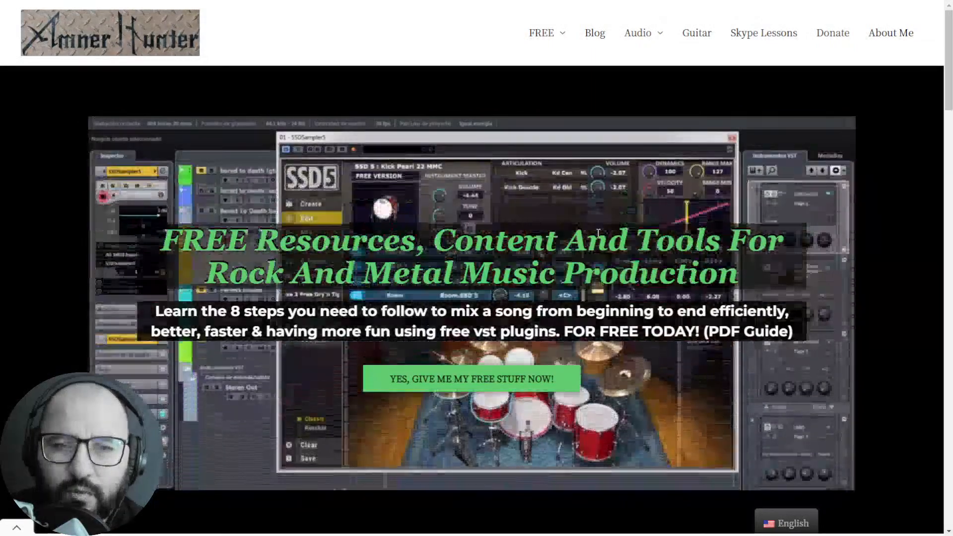
mouse_move(541, 37)
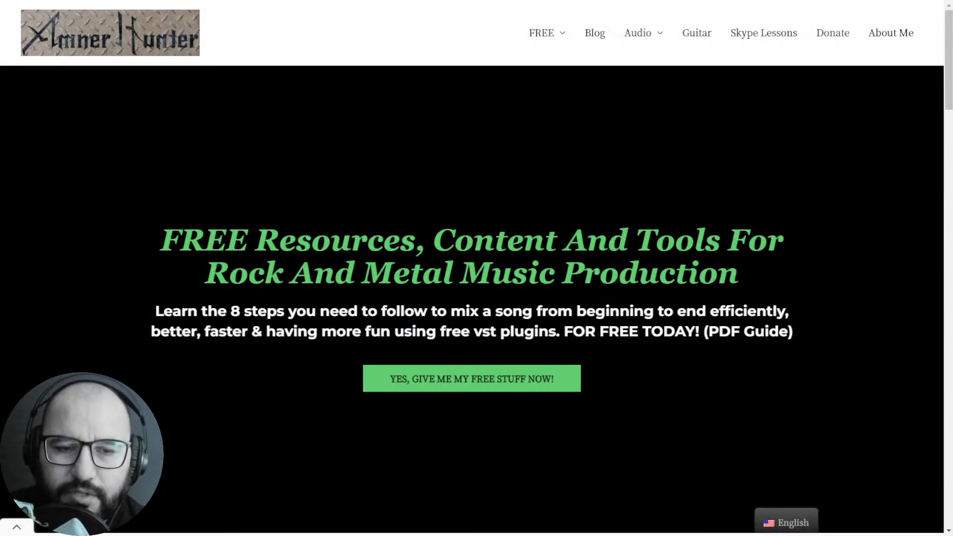
key("alt+Tab")
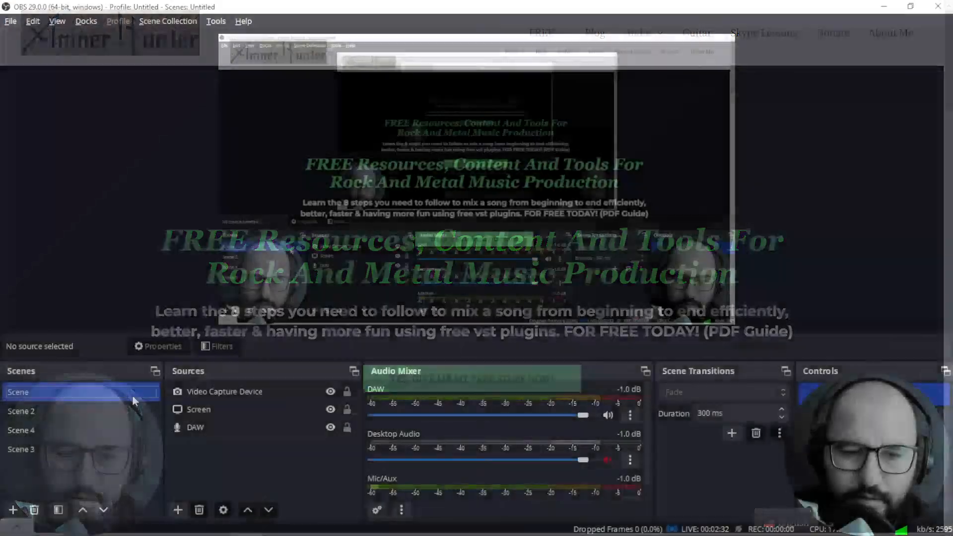
key("alt+Tab")
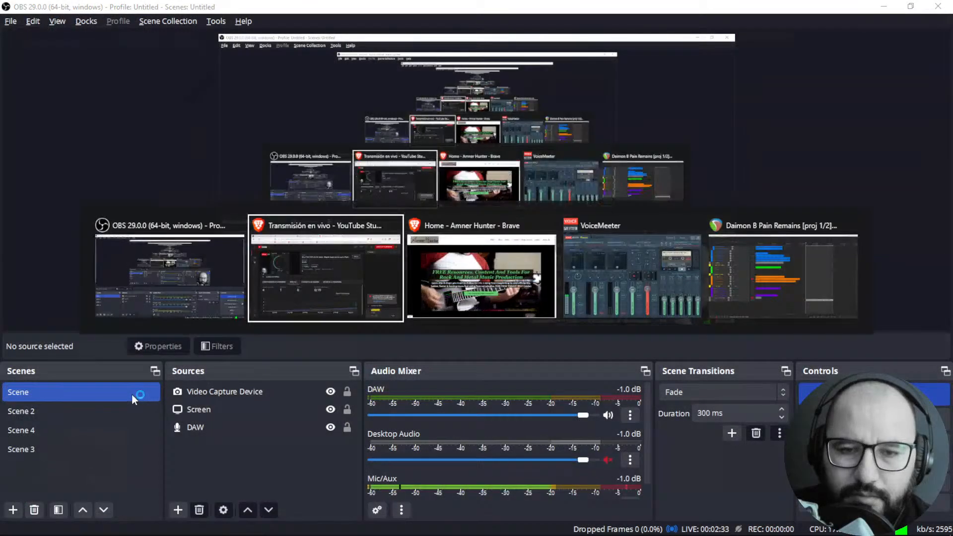
key("alt+Tab")
key("alt+Tab")
key("alt+Tab")
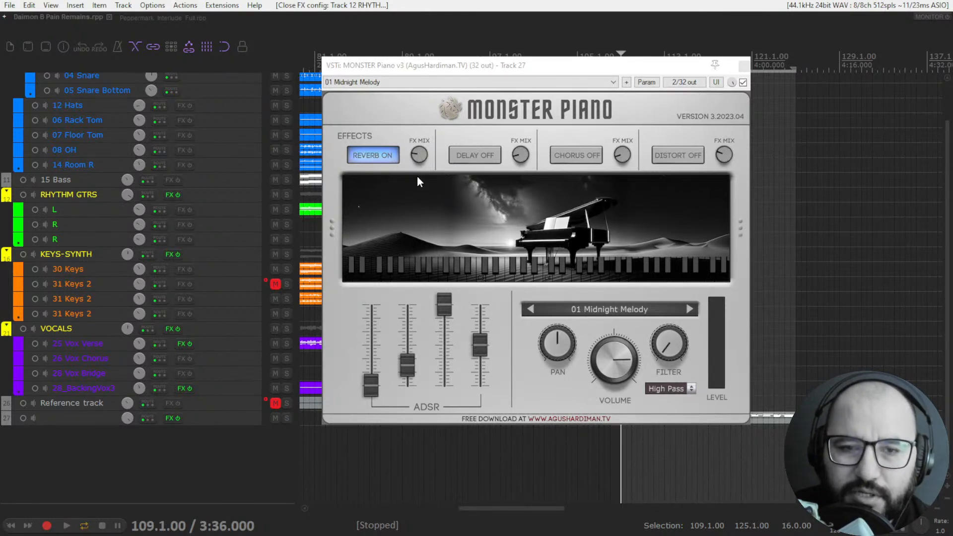
Step: Switch the piano plugin's reverb off and adjust its mix amount
left_click(381, 159)
left_click(383, 158)
left_click(383, 158)
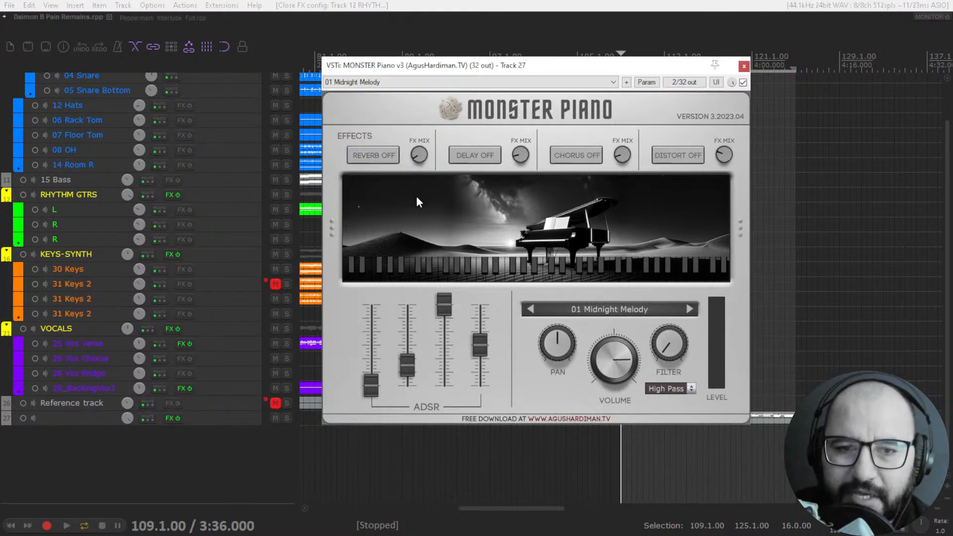
left_click_drag(419, 155, 424, 111)
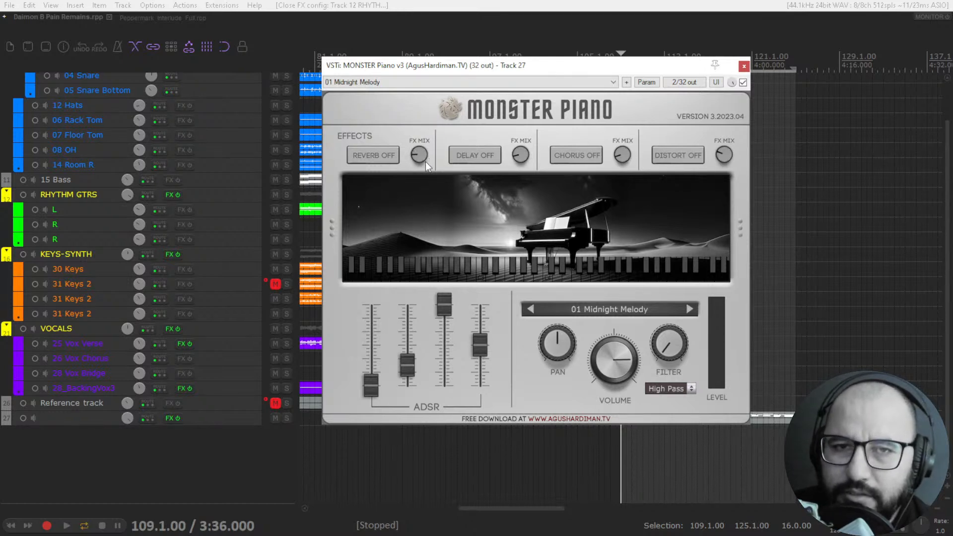
Step: Try the delay and distortion effects, leaving both of them switched off
left_click(471, 157)
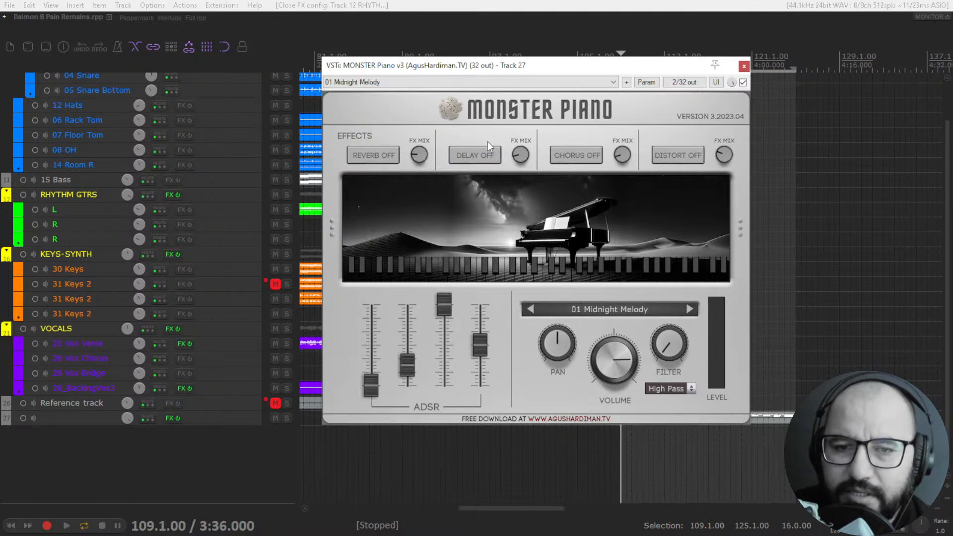
left_click(485, 155)
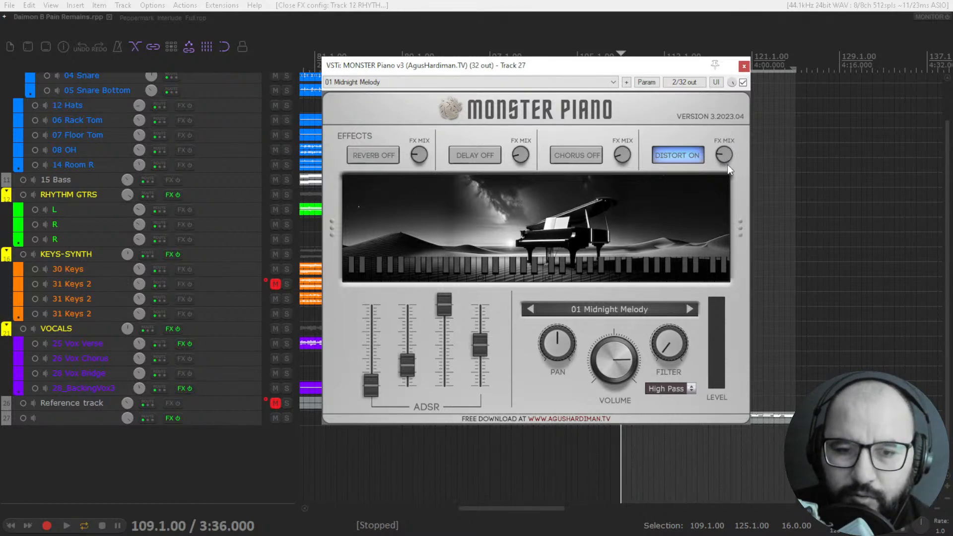
left_click(693, 155)
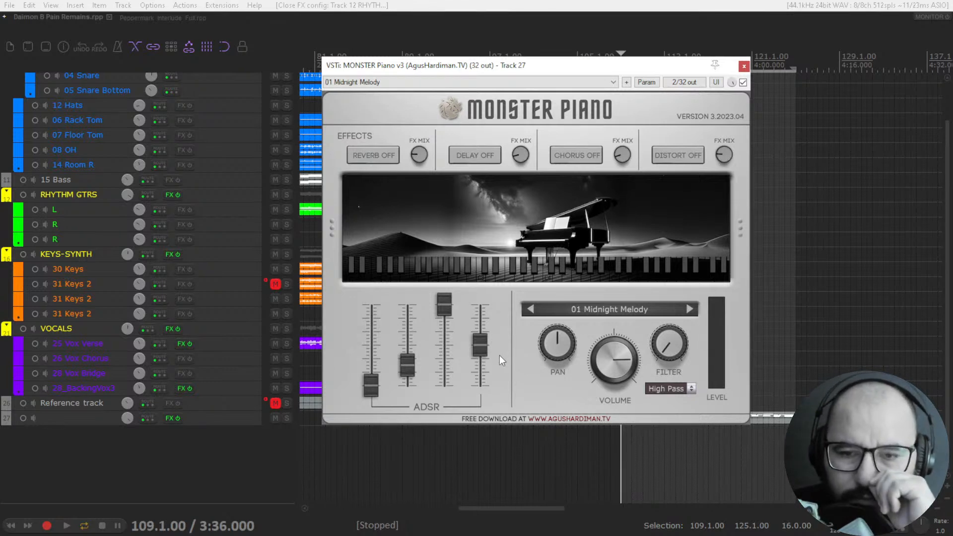
Step: Browse the piano preset categories and the available filter types, trying out the filter amount
left_click(604, 314)
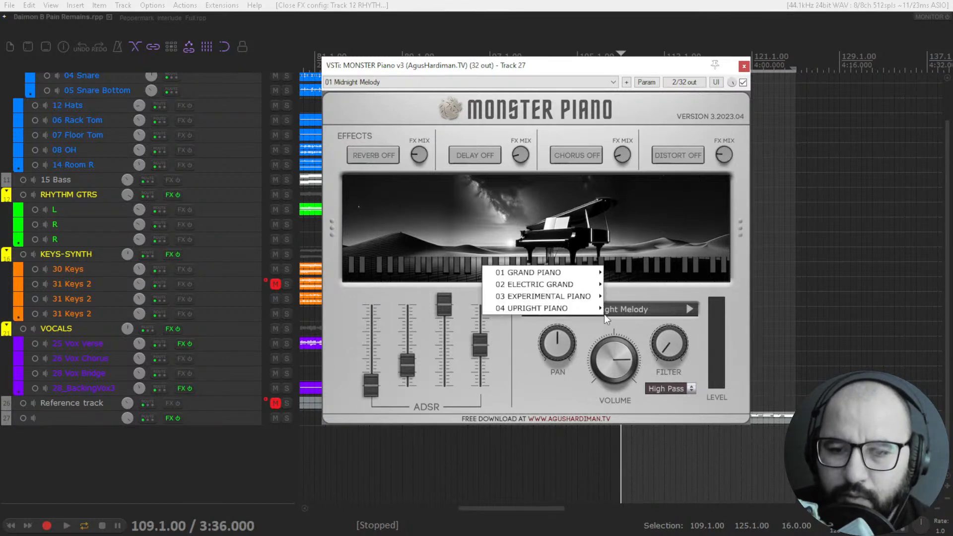
mouse_move(572, 285)
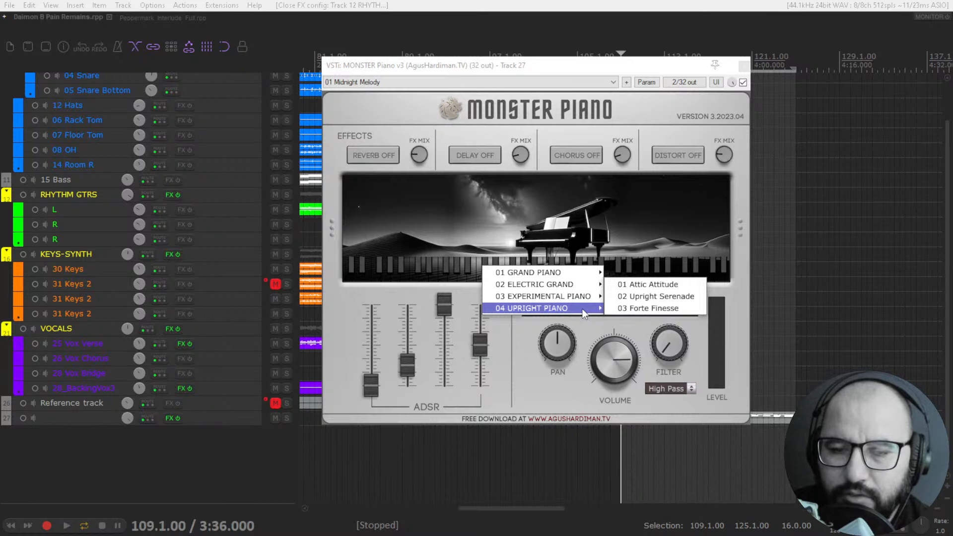
left_click(520, 342)
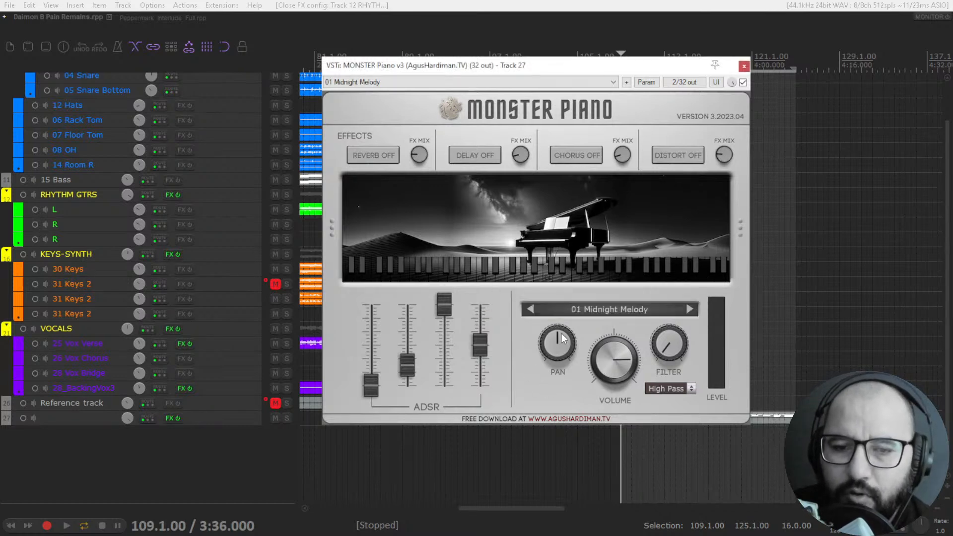
double_click(665, 351)
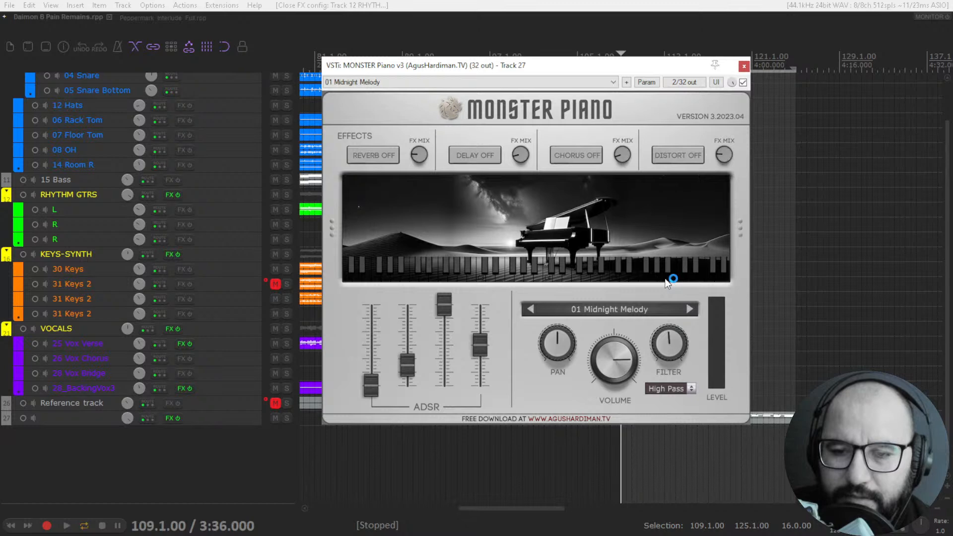
left_click(668, 389)
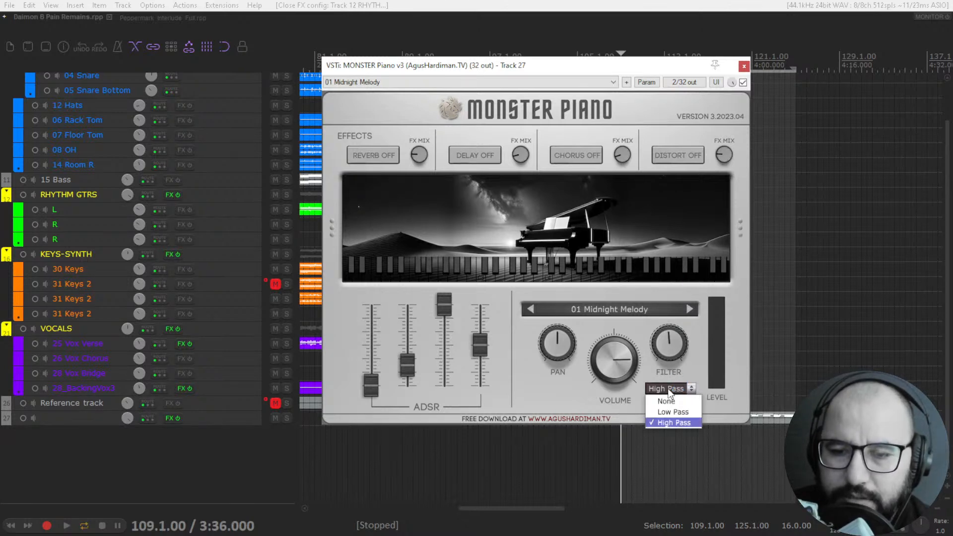
left_click(651, 366)
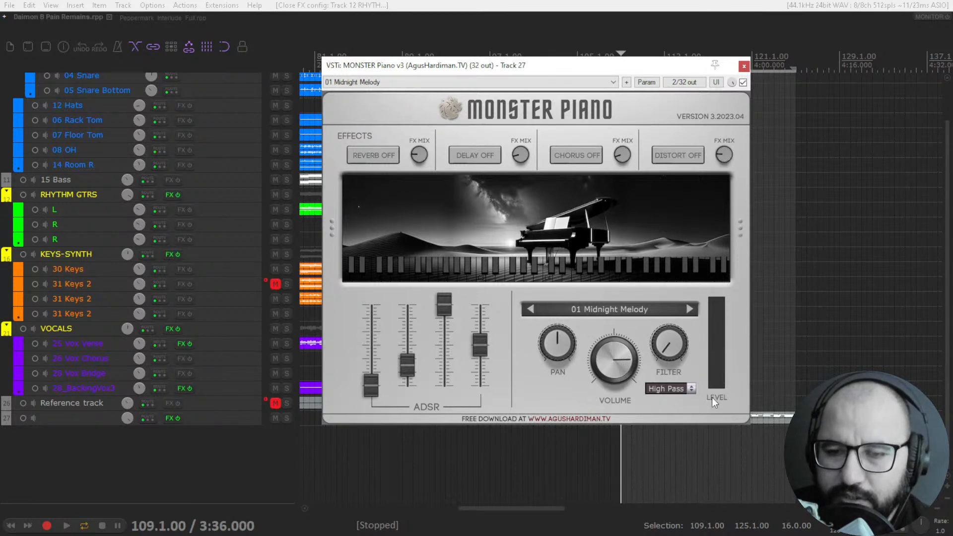
left_click(627, 313)
mouse_move(623, 305)
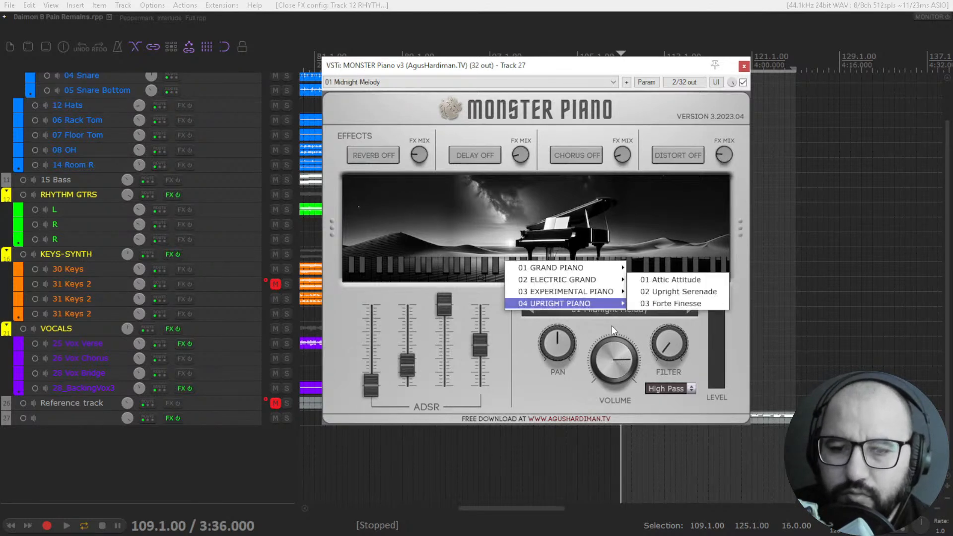
left_click(638, 329)
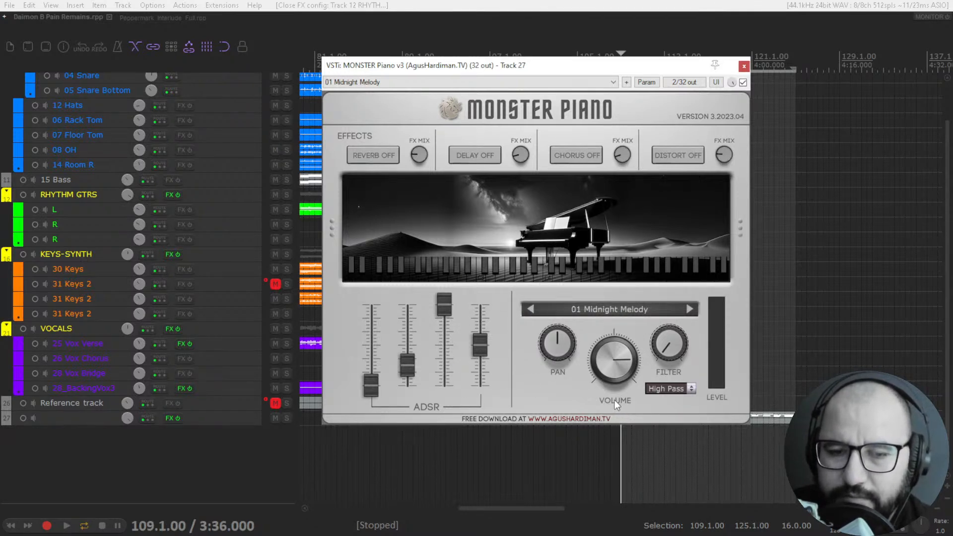
Step: Start playback and switch the reverb on with its mix raised
key("space")
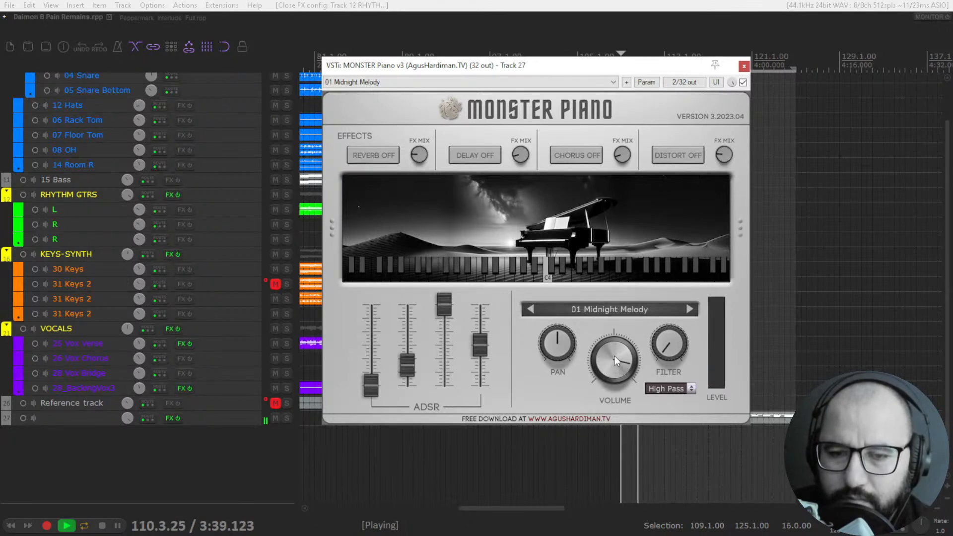
left_click(373, 156)
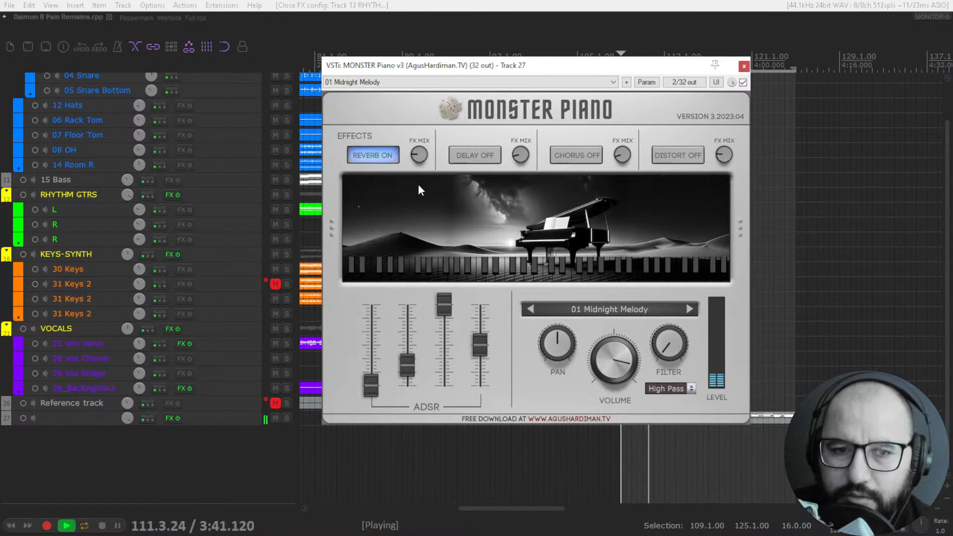
left_click_drag(417, 154, 422, 115)
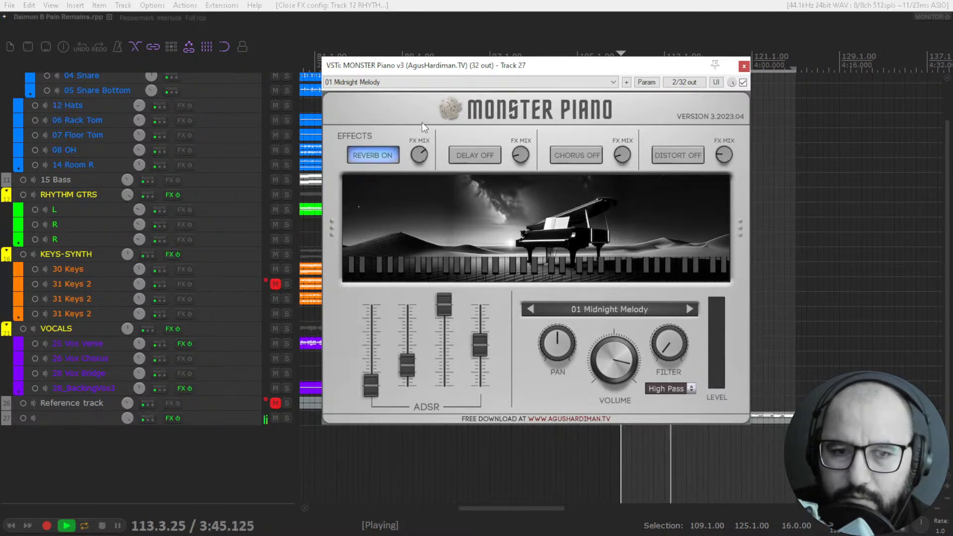
Step: Switch the delay on with its mix raised, and turn the reverb off to hear the delay alone
left_click(473, 158)
left_click_drag(518, 156, 527, 76)
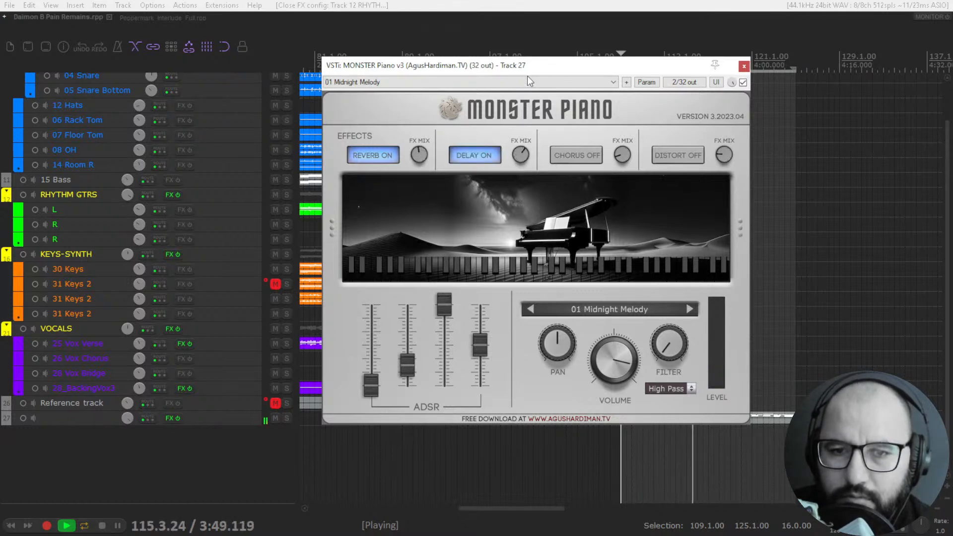
left_click(393, 156)
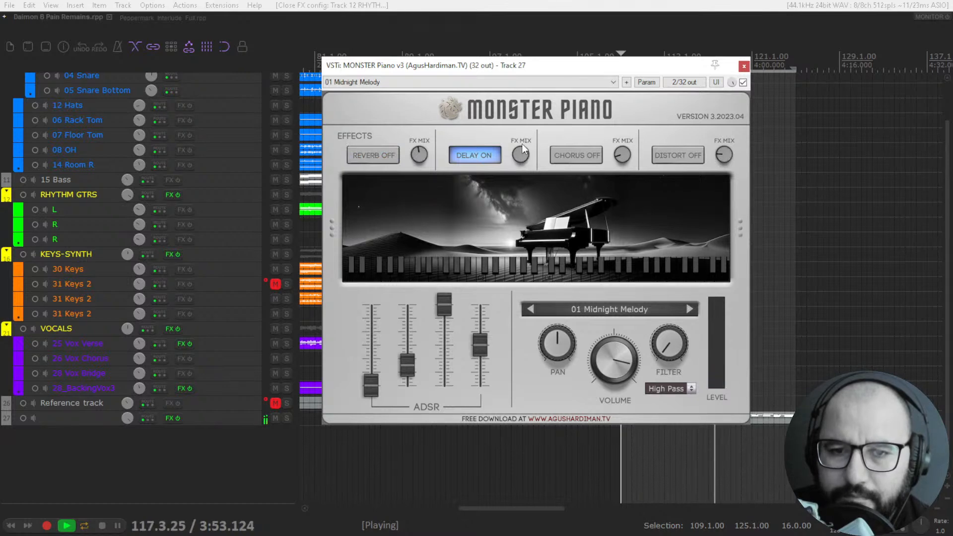
Step: Audition the chorus in place of the delay and set its mix to about halfway
left_click(480, 157)
left_click(580, 157)
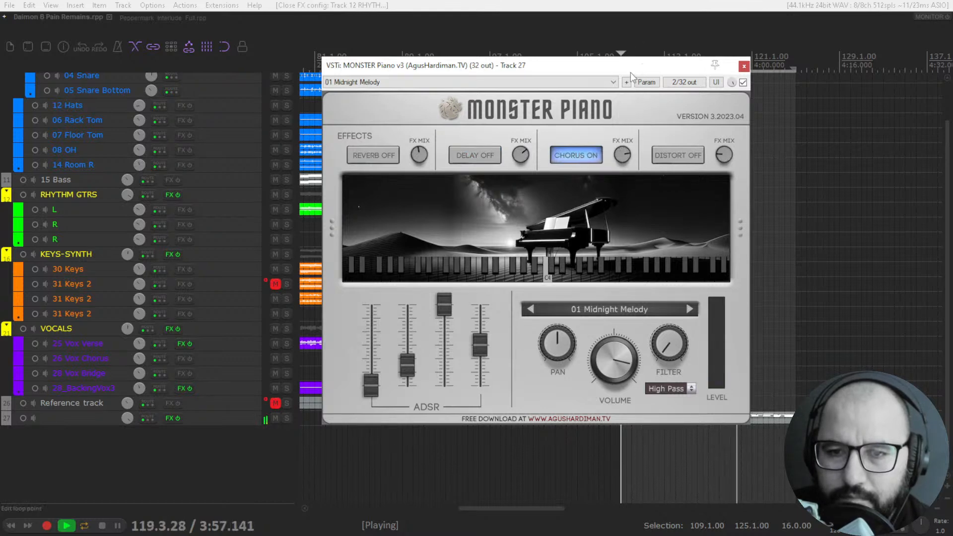
left_click_drag(619, 153, 616, 203)
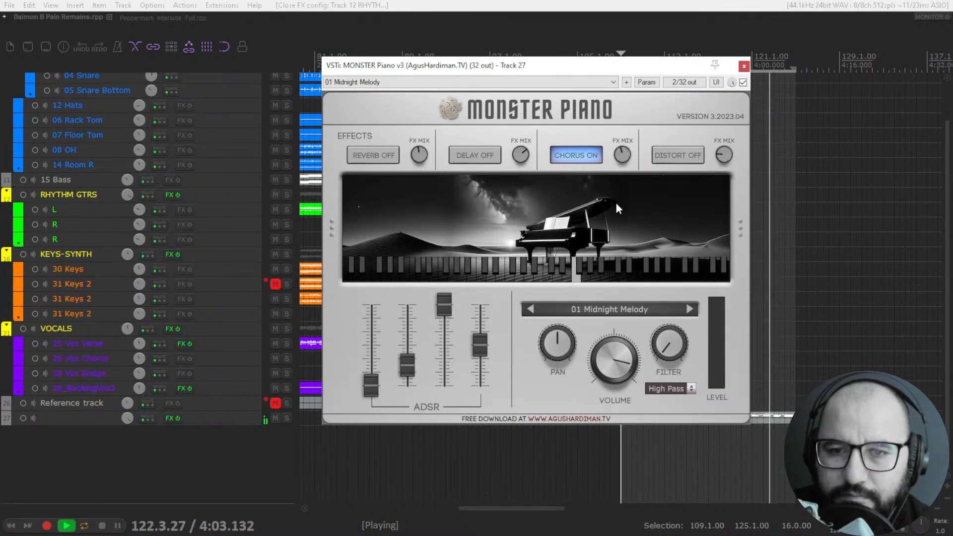
Step: Audition the distortion in place of the chorus and adjust the distortion mix
left_click(662, 158)
left_click(568, 162)
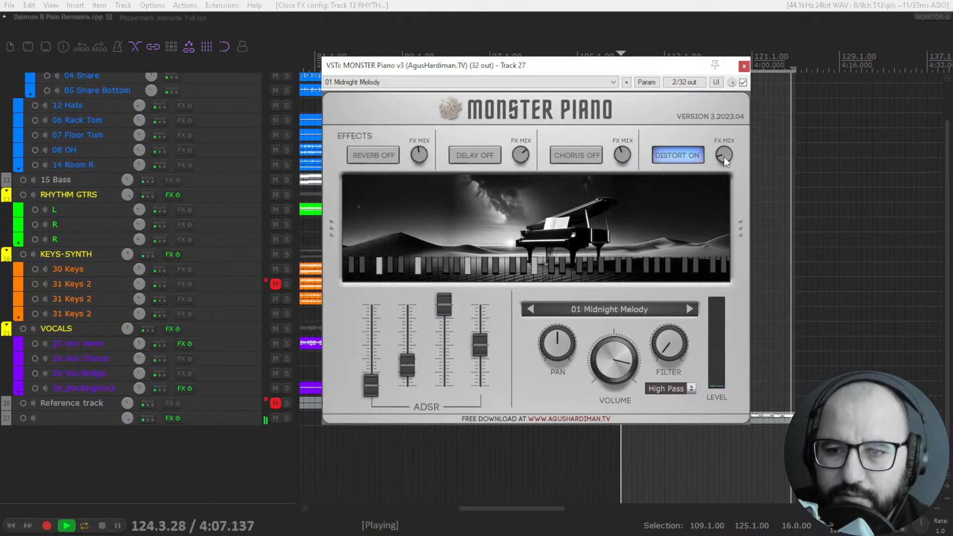
left_click_drag(724, 152, 725, 137)
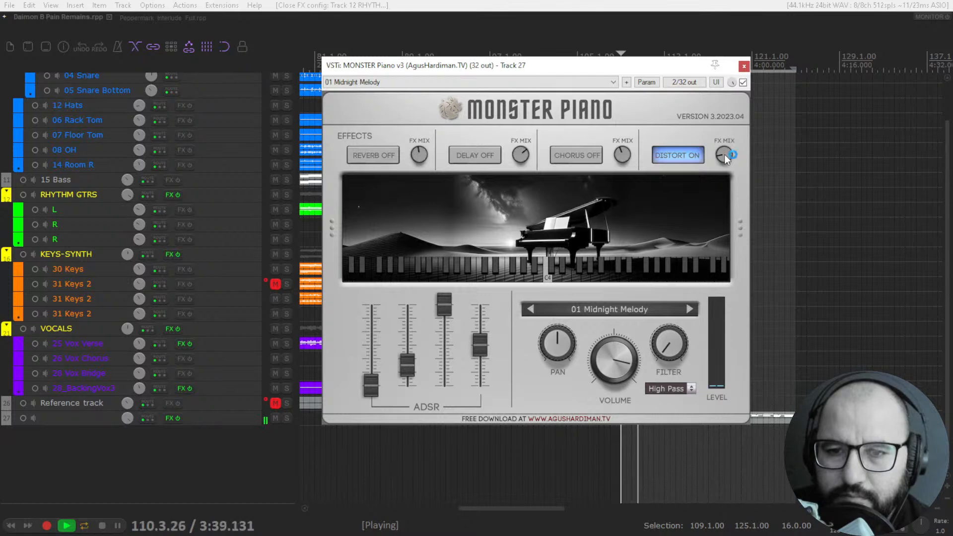
Step: Switch the chorus, delay and reverb back on alongside the distortion, and lower the mix of those three effects
left_click(551, 150)
left_click(475, 155)
left_click(379, 152)
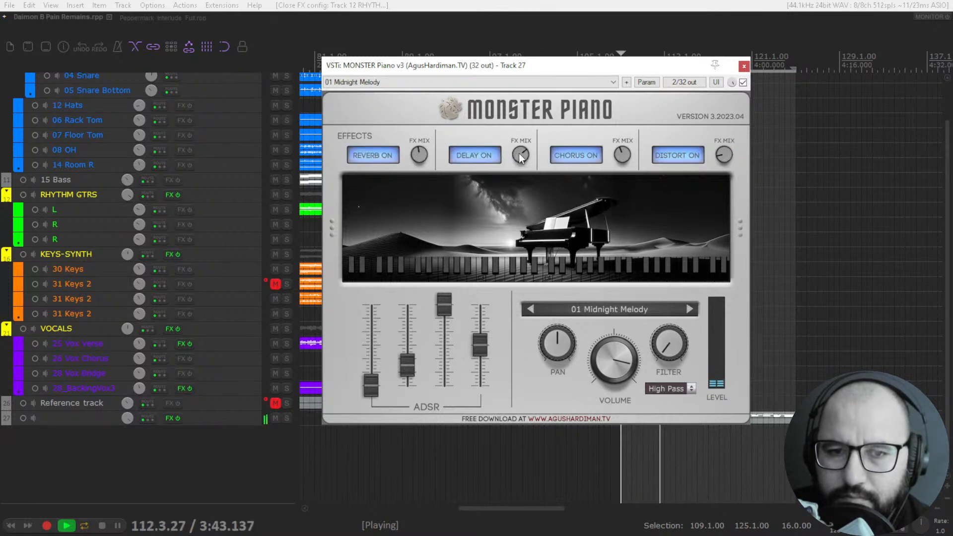
left_click_drag(517, 187, 515, 201)
left_click_drag(418, 157, 418, 192)
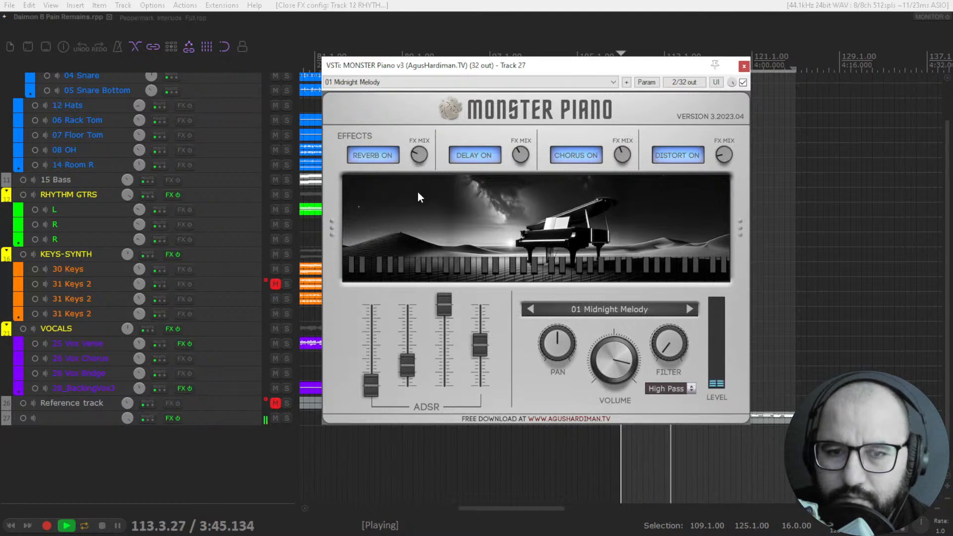
left_click_drag(628, 151, 629, 174)
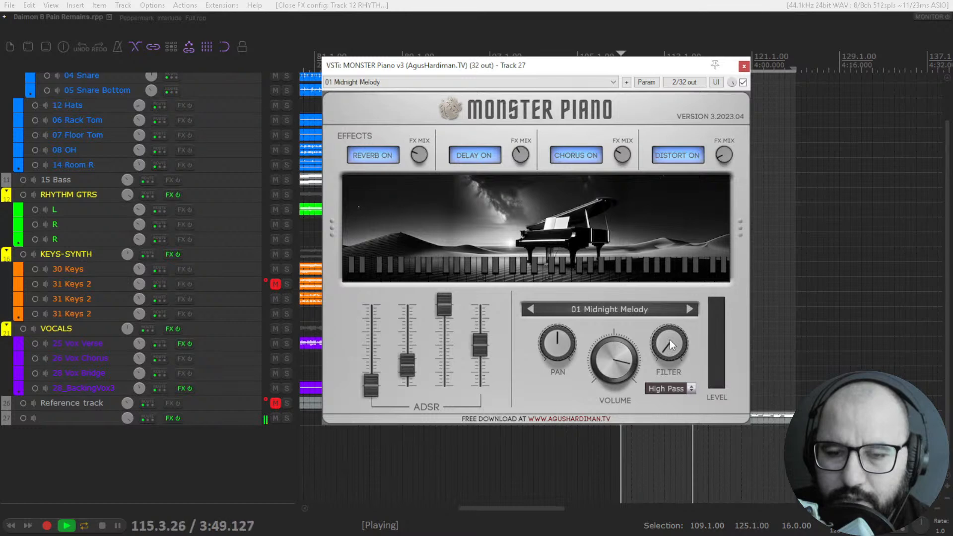
Step: Sweep the filter amount, change the filter type from High Pass to Low Pass, and stop playback
left_click_drag(671, 344, 663, 323)
left_click(676, 389)
left_click(668, 404)
mouse_move(671, 361)
left_mouse_down()
mouse_move(677, 210)
mouse_move(664, 362)
mouse_move(665, 301)
mouse_move(666, 347)
left_mouse_up()
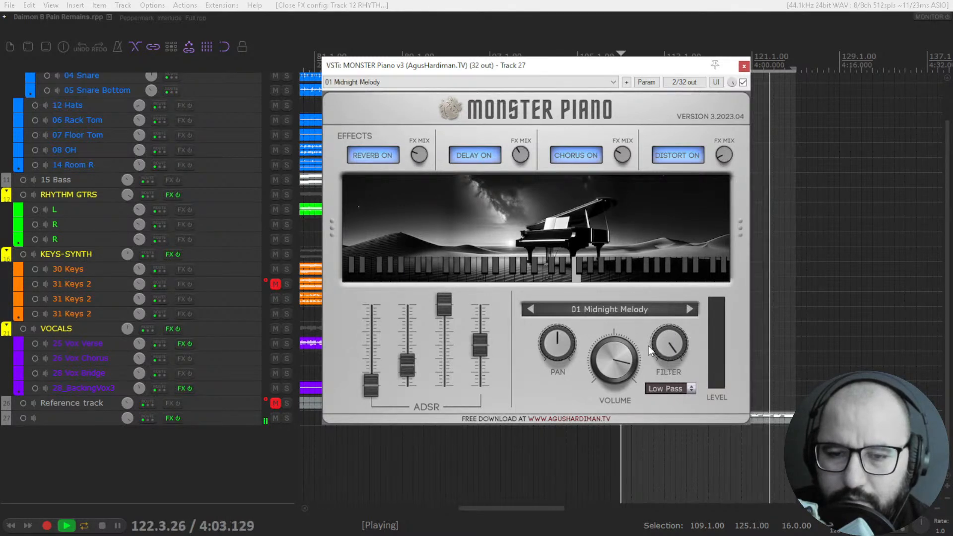
left_click(670, 389)
left_click(534, 388)
key("space")
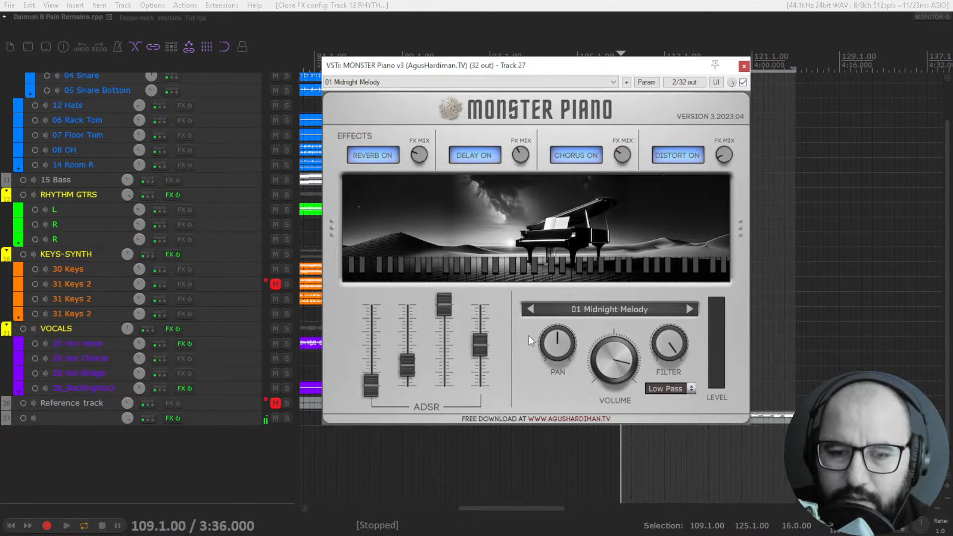
Step: Load the Grand Piano preset 03 Virtuoso Keys and start playback to hear it
left_click(580, 309)
mouse_move(576, 268)
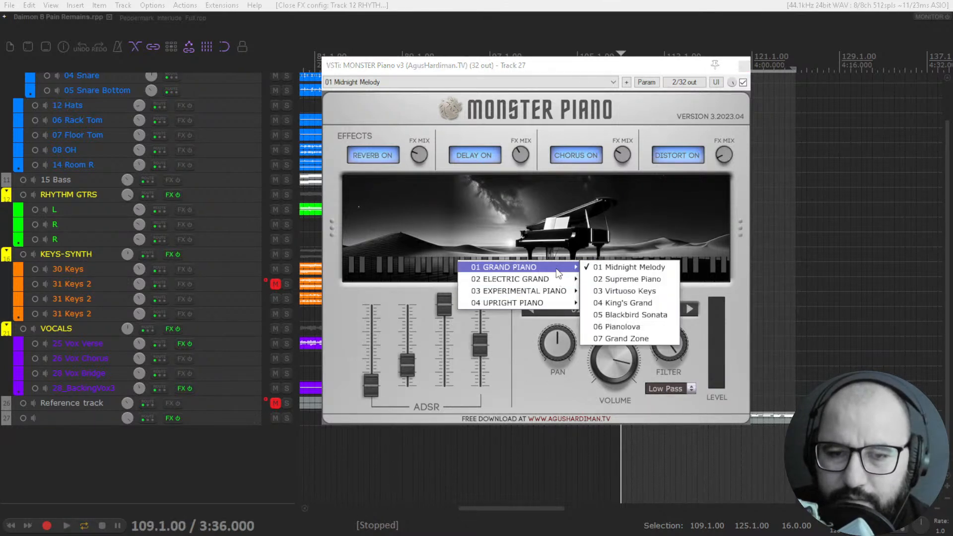
left_click(610, 291)
key("space")
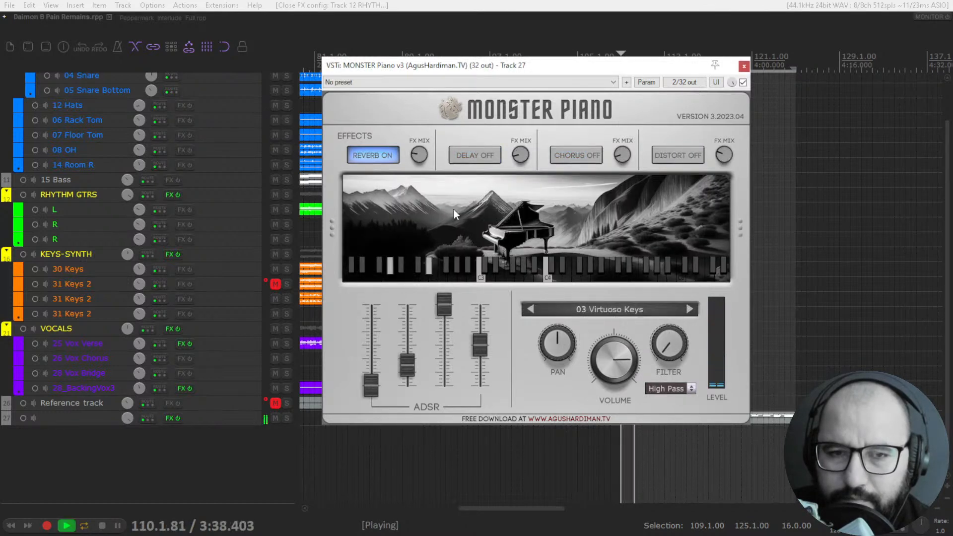
Step: Audition the ADSR envelope by raising attack, decay and release and lowering sustain, return the attack to minimum, and stop playback
left_click_drag(372, 384, 375, 313)
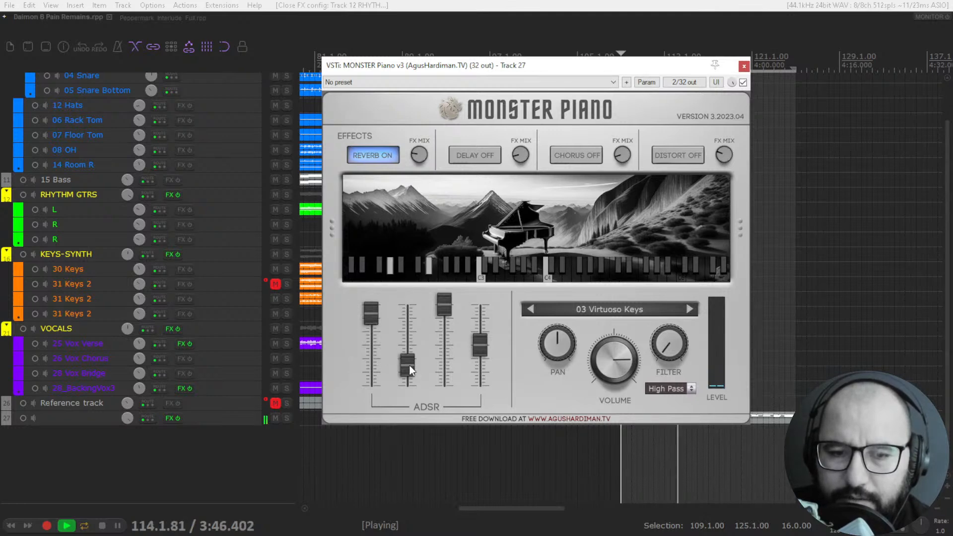
left_click_drag(444, 304, 416, 324)
left_click_drag(476, 347, 478, 319)
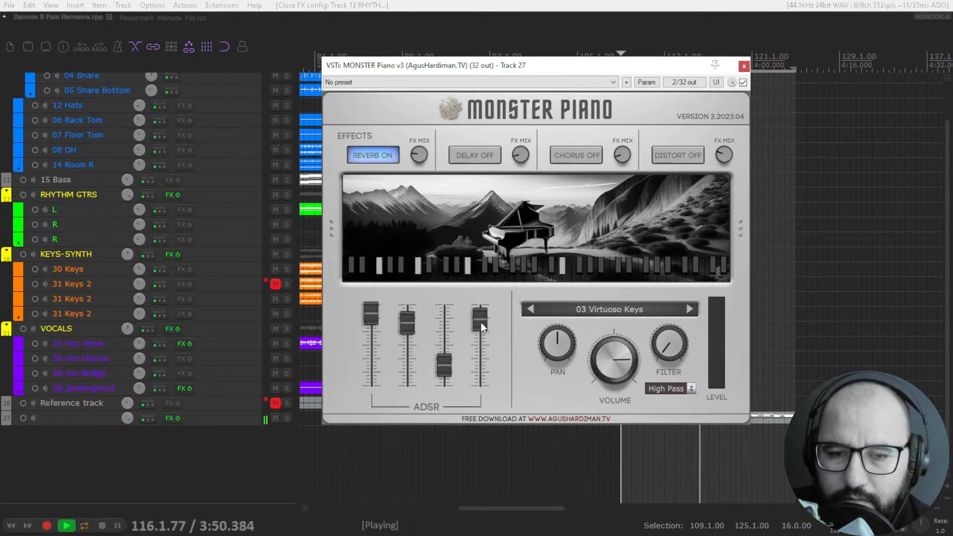
left_click_drag(408, 324, 407, 315)
left_click_drag(441, 362, 444, 343)
left_click_drag(369, 318, 374, 395)
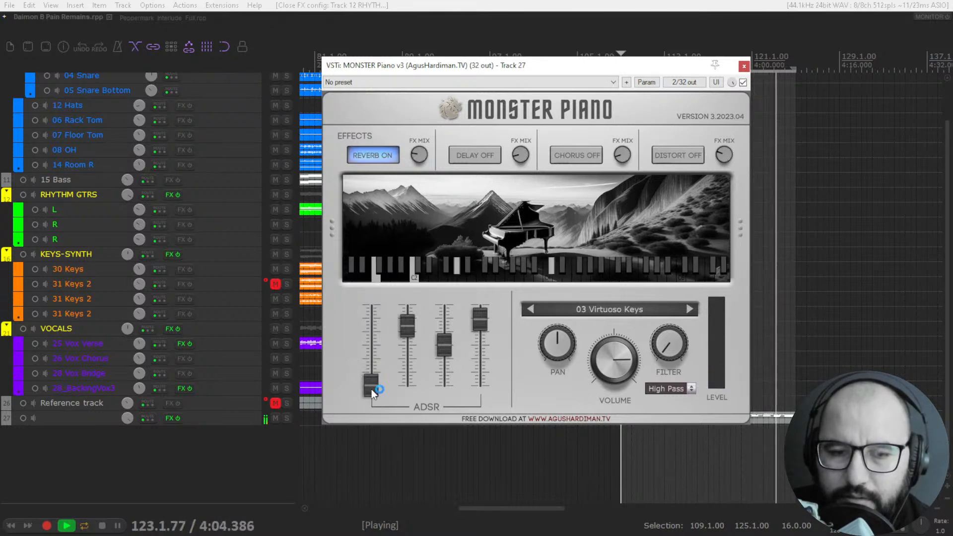
key("space")
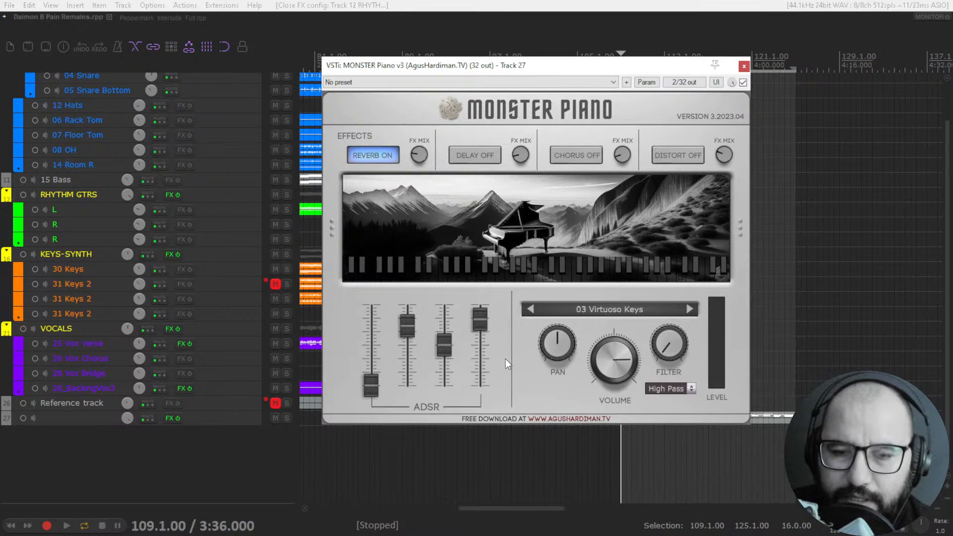
Step: Restart playback and audition the Grand Piano preset 04 King's Grand, followed by the Electric Grand preset 01 Galactic Grandeur
key("space")
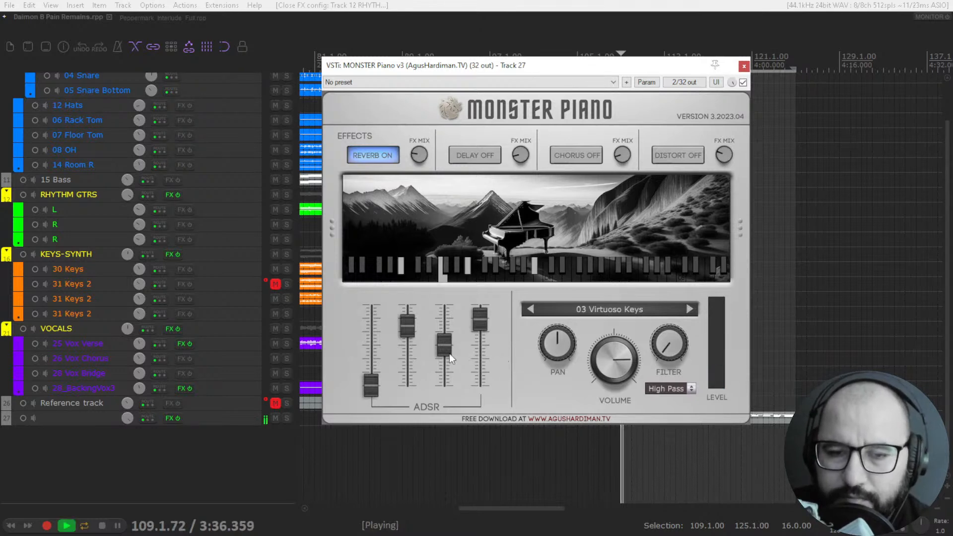
left_click(690, 310)
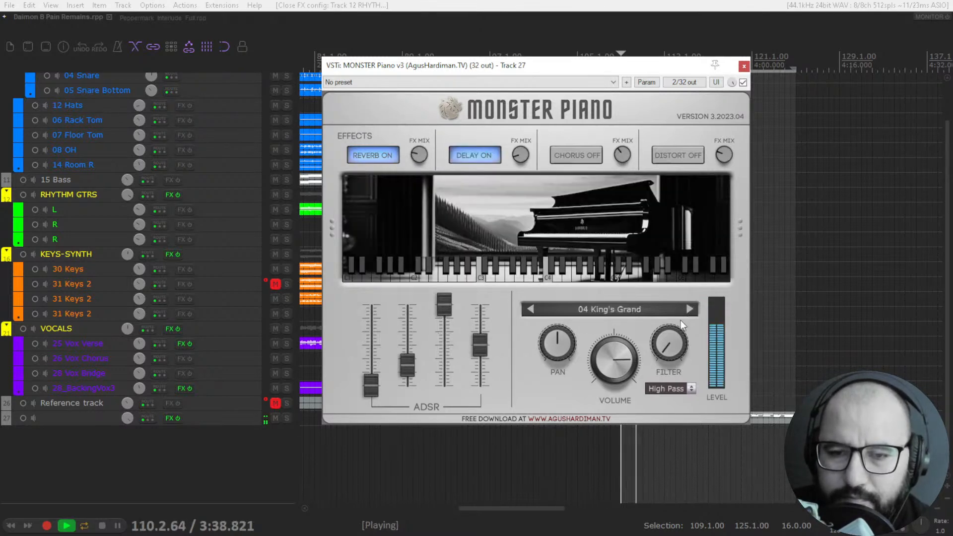
left_click(596, 309)
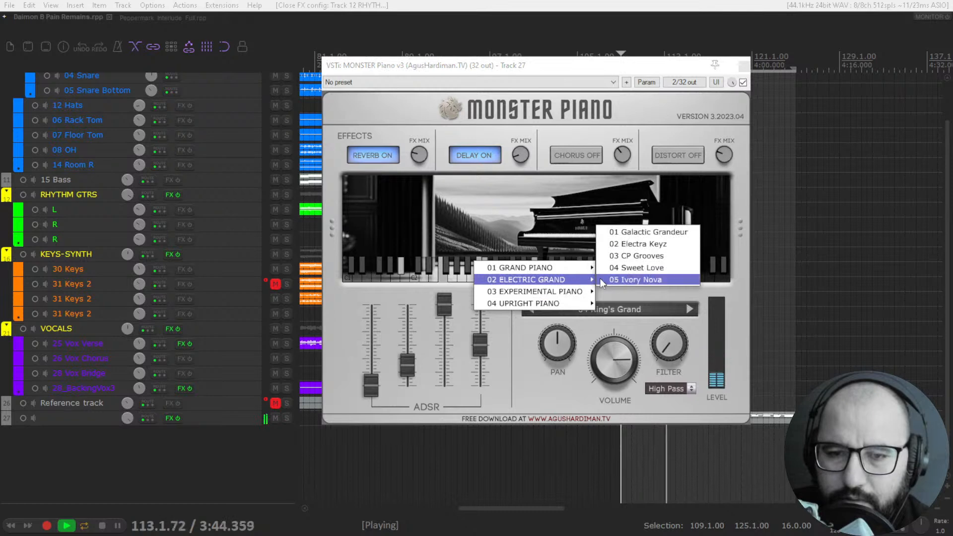
left_click(636, 233)
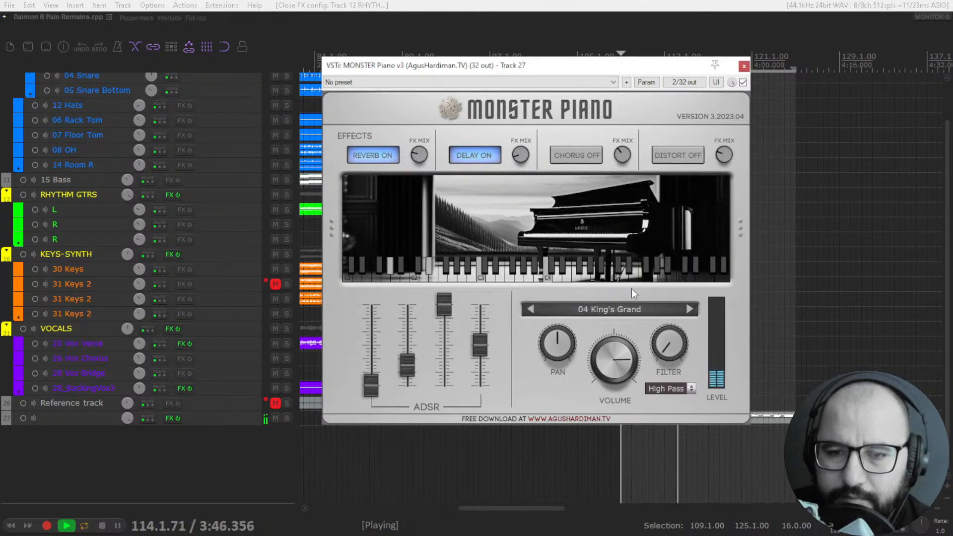
Step: Raise the volume slightly, switch the chorus on with more mix, and stop playback
left_click_drag(621, 358, 622, 352)
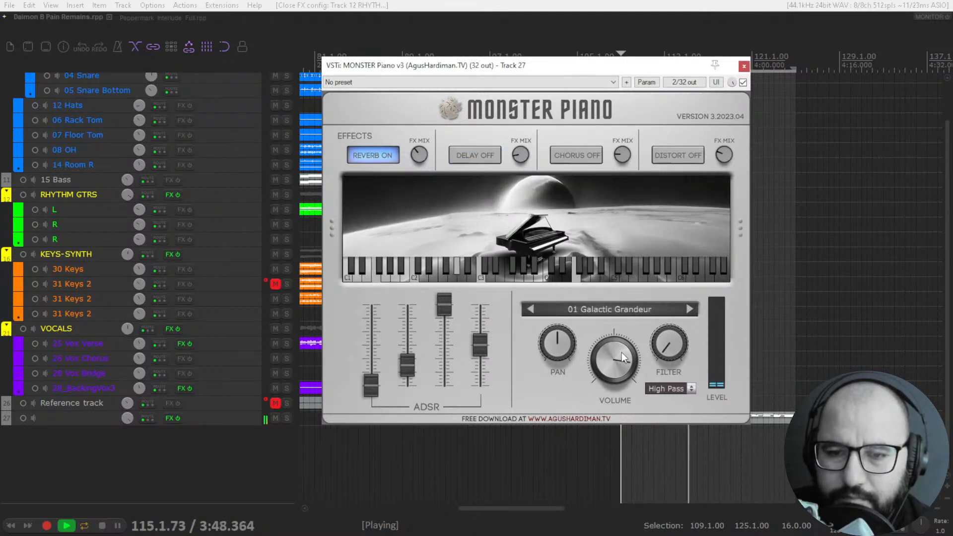
left_click(574, 155)
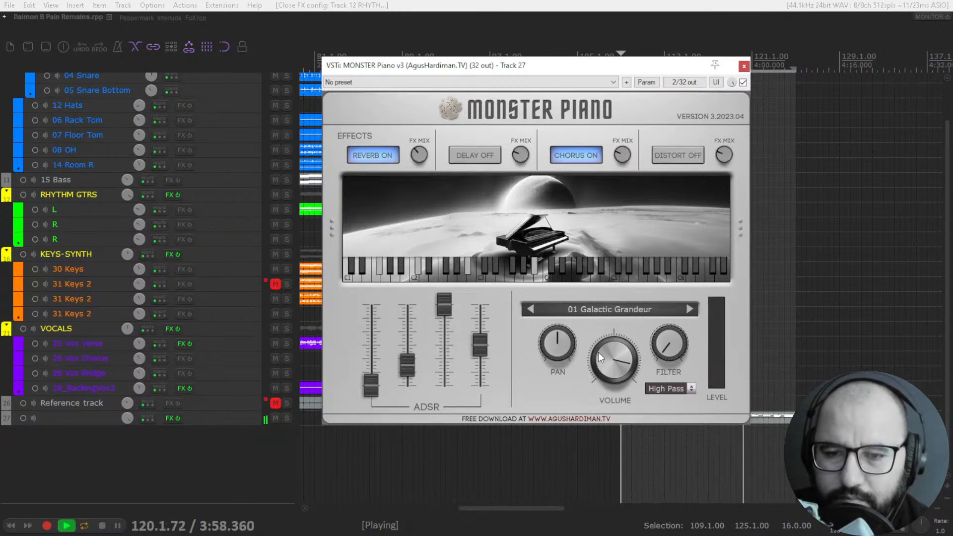
key("space")
Step: Load the Experimental Piano preset 01 Frosty Night, start playback and raise the volume slightly
left_click(612, 312)
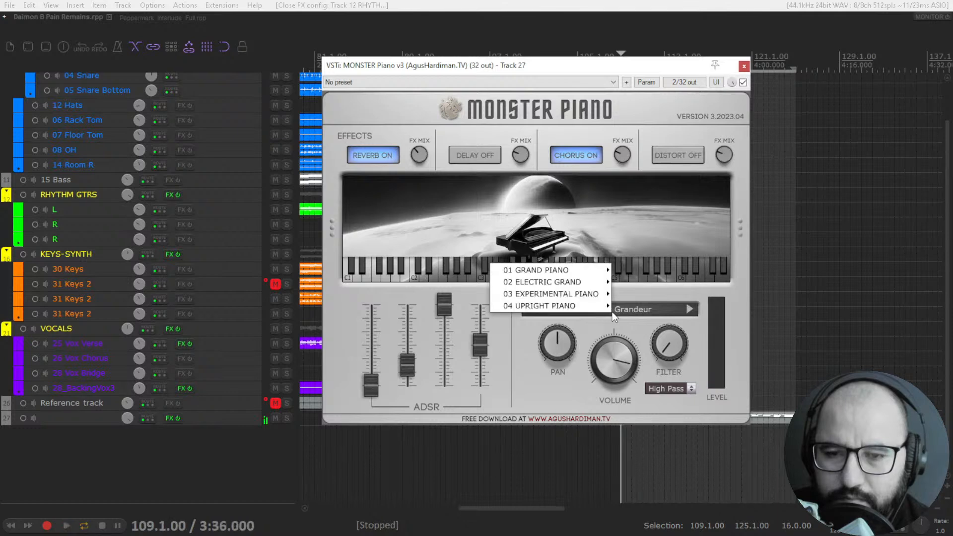
mouse_move(593, 294)
left_click(636, 272)
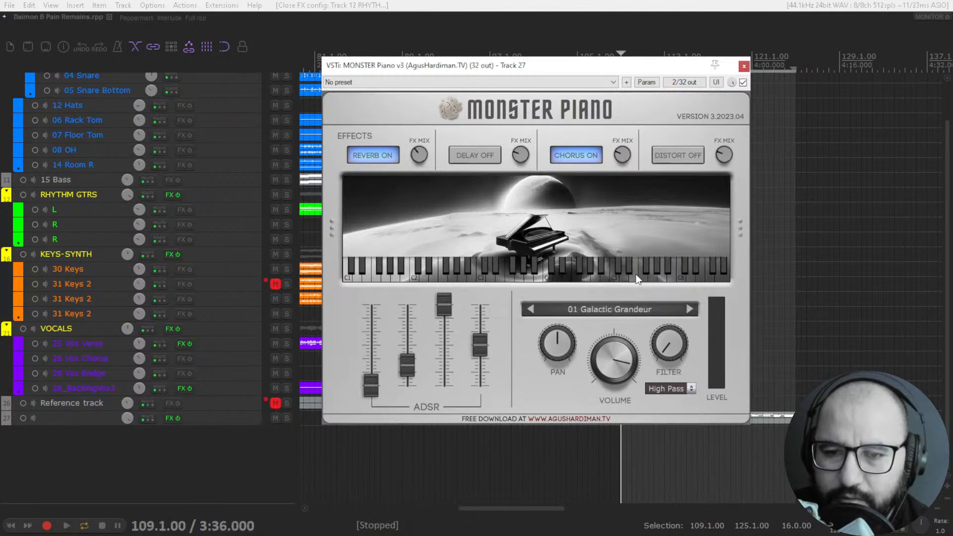
key("space")
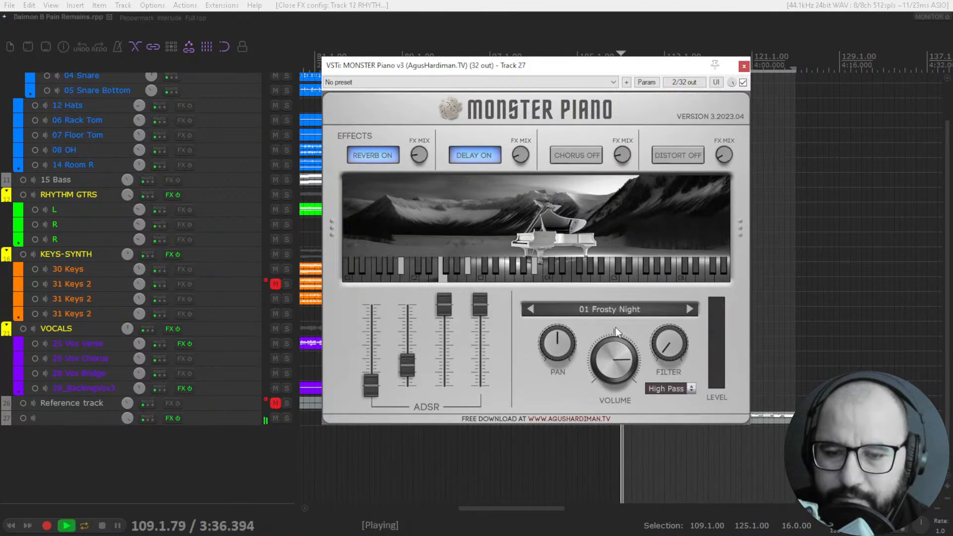
left_click_drag(676, 338, 620, 349)
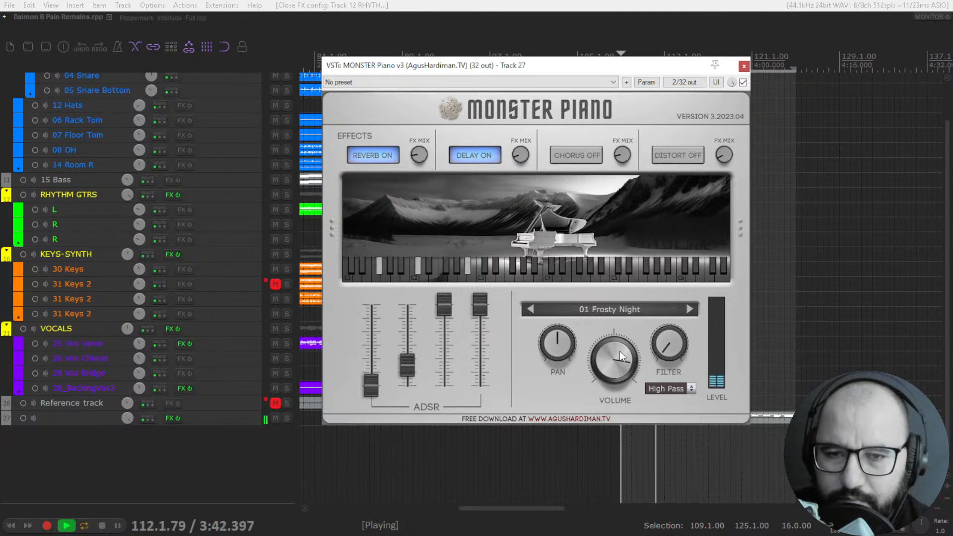
Step: Reshape the Frosty Night envelope by lowering sustain and release to mid-range and raising the decay, keeping the attack at minimum
left_click_drag(445, 304, 445, 361)
left_click_drag(480, 305, 413, 314)
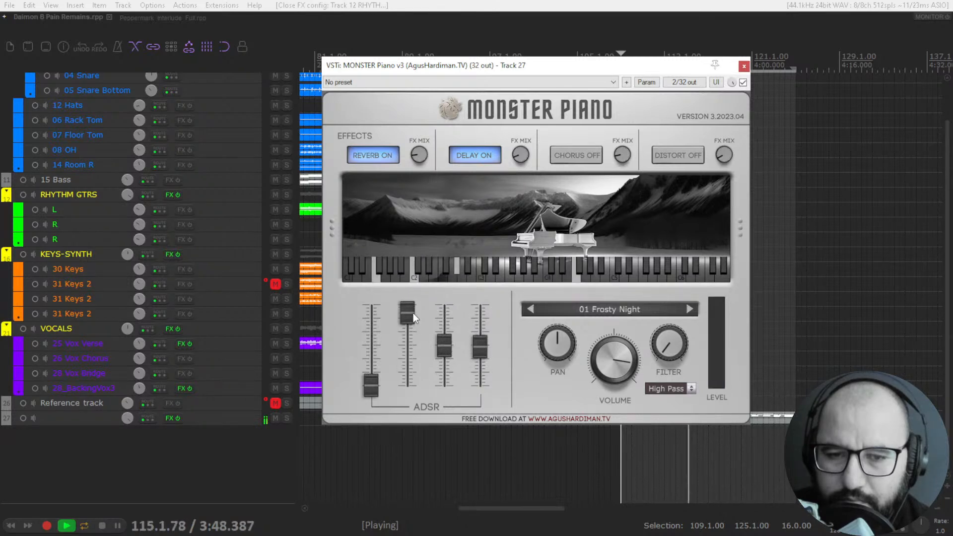
mouse_move(371, 385)
left_mouse_down()
mouse_move(378, 318)
mouse_move(371, 386)
left_mouse_up()
left_click_drag(407, 322, 409, 338)
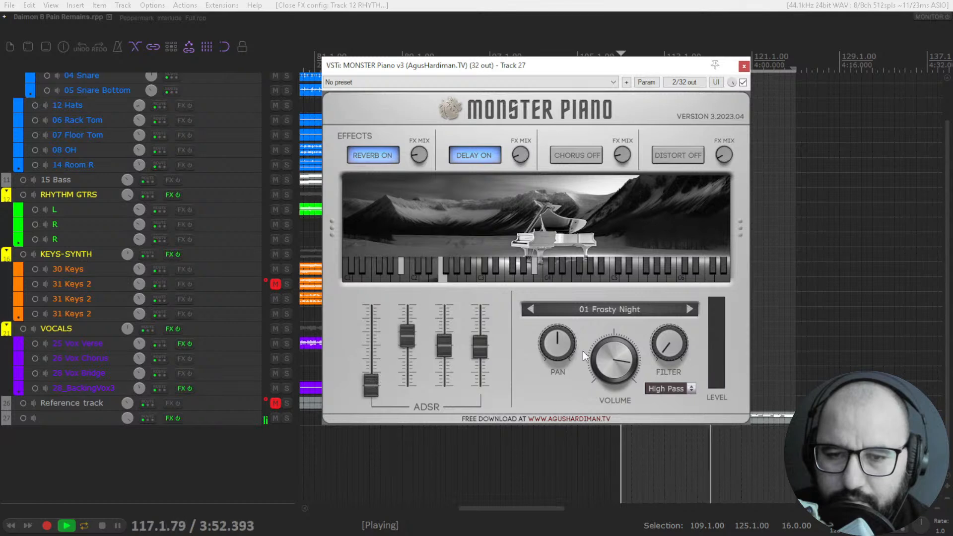
Step: Switch off the delay and reverb to hear the dry sound, and stop playback
left_click(481, 155)
left_click(373, 155)
key("space")
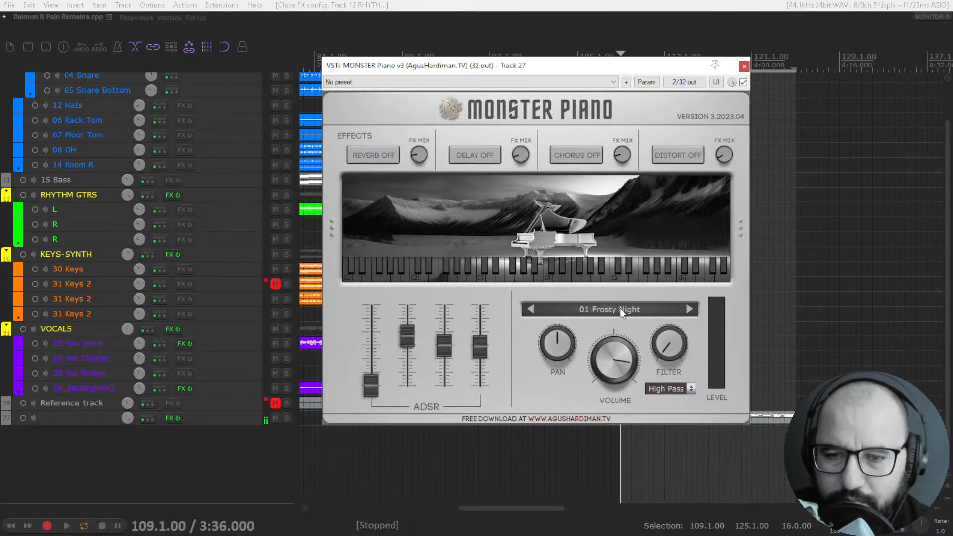
Step: Load the Upright Piano preset 01 Attic Attitude and start playback to hear it
left_click(620, 307)
mouse_move(600, 302)
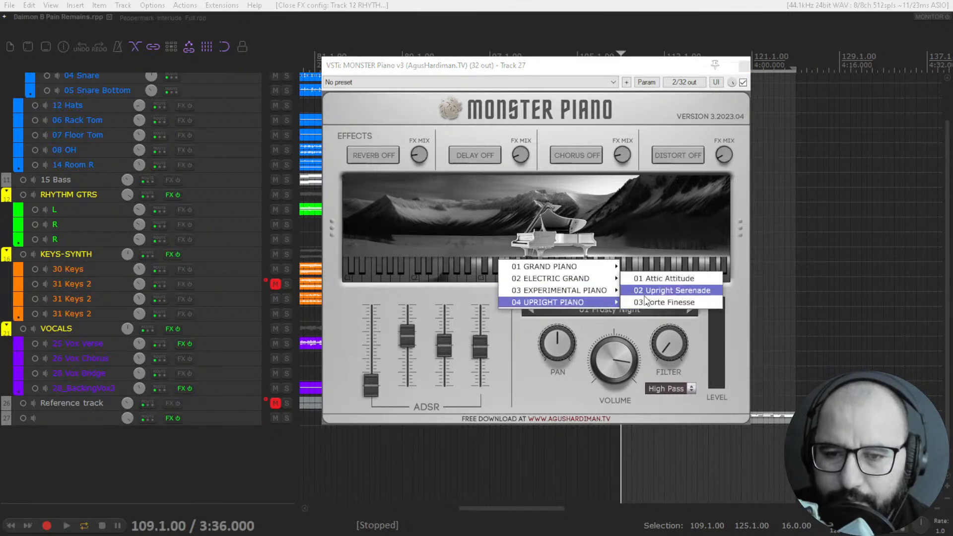
left_click(649, 276)
key("space")
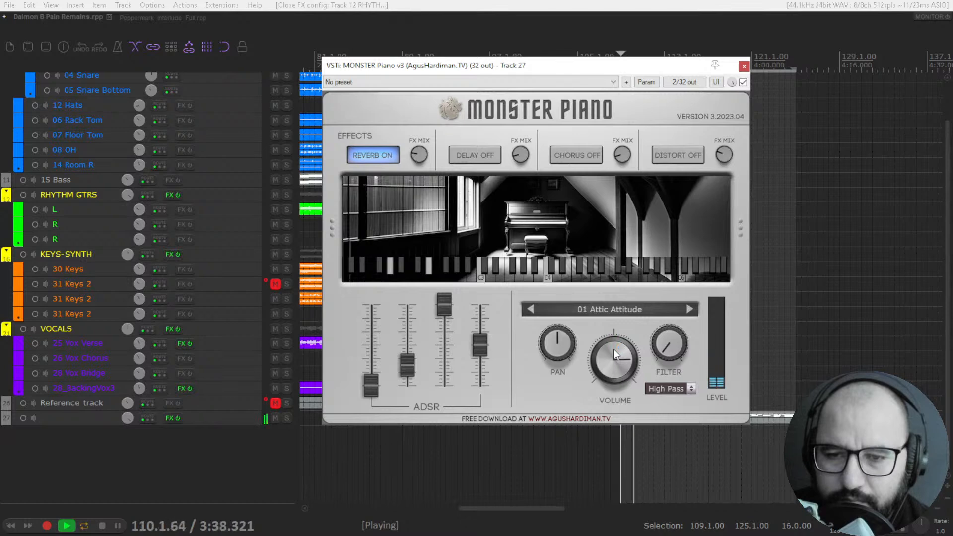
Step: Sweep the pan and return it to centre, switch the delay on with more mix, and raise the volume slightly
left_click_drag(557, 346, 554, 386)
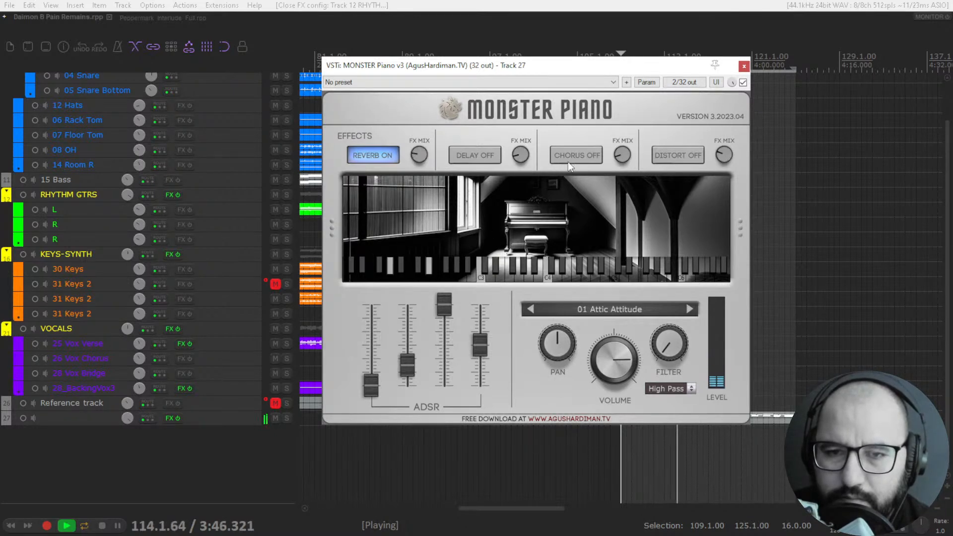
left_click(486, 156)
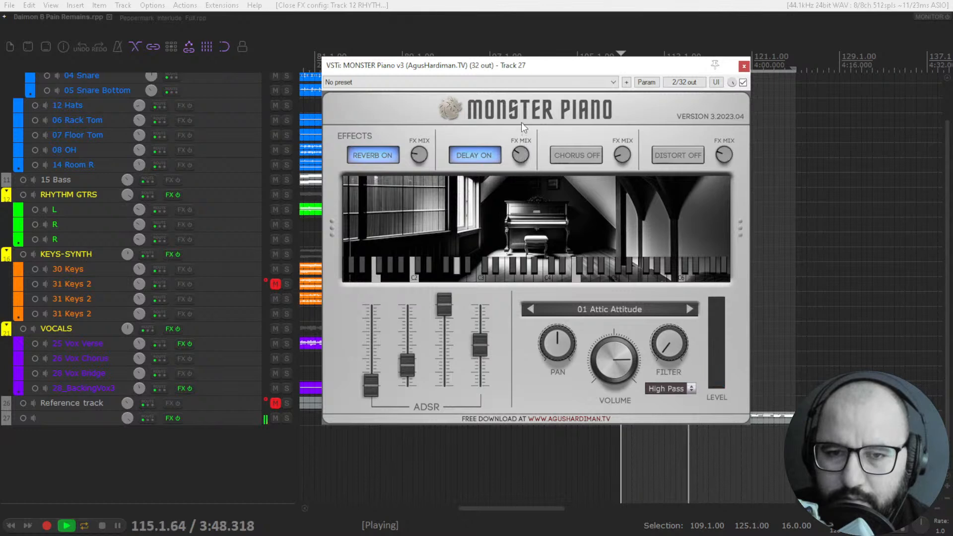
left_click_drag(611, 355, 612, 347)
Step: Audition the distortion, replace it with the chorus, and stop playback
left_click(671, 164)
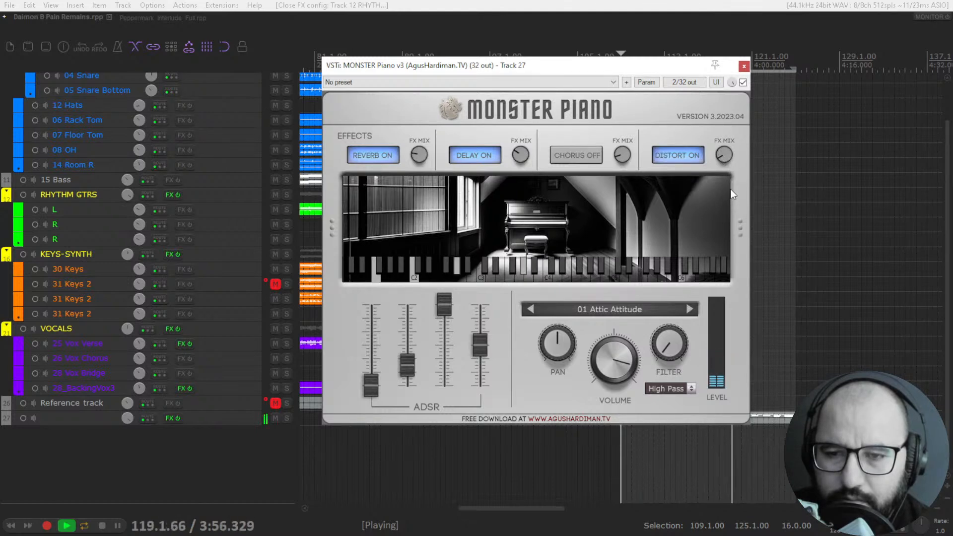
left_click(671, 158)
left_click(577, 156)
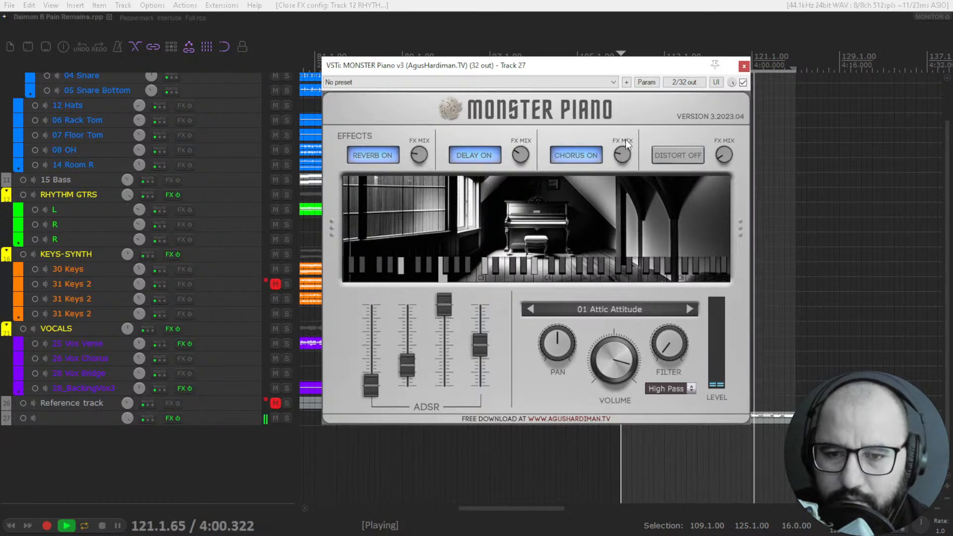
key("space")
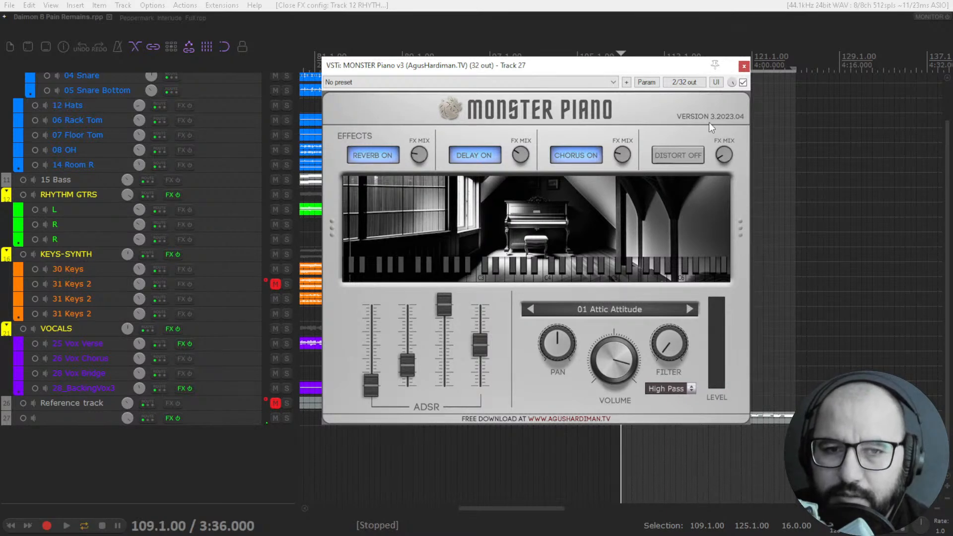
Step: Close the piano plugin window and set the time selection to 50.1.00–66.1.00 with the edit cursor at its start
left_click(744, 66)
scroll(727, 76, "down", 4)
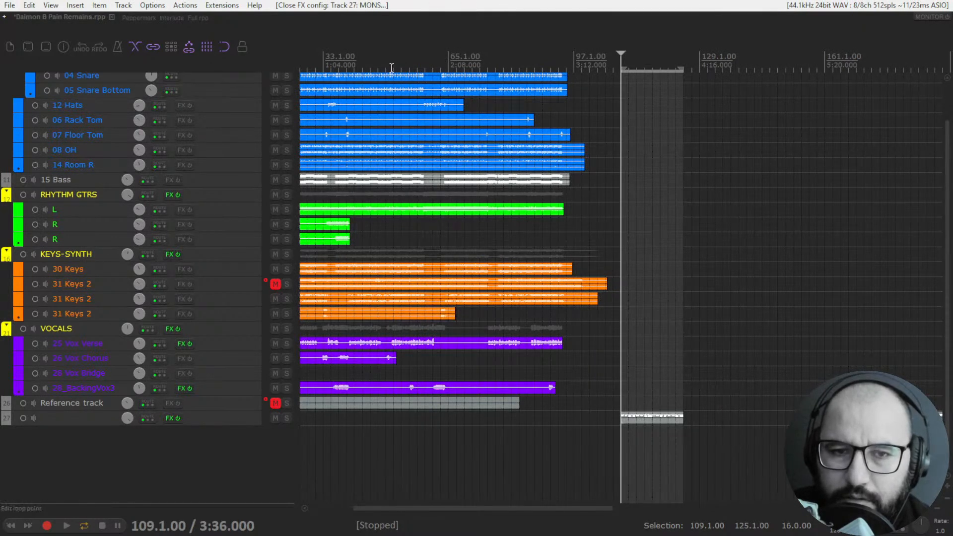
left_click_drag(390, 66, 456, 68)
left_click(426, 69)
scroll(526, 94, "up", 3)
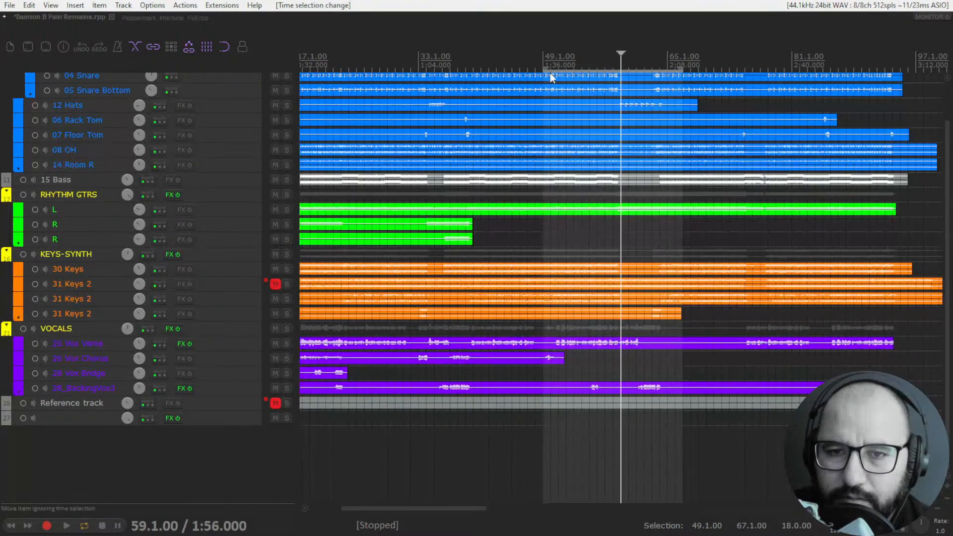
left_click_drag(543, 68, 550, 69)
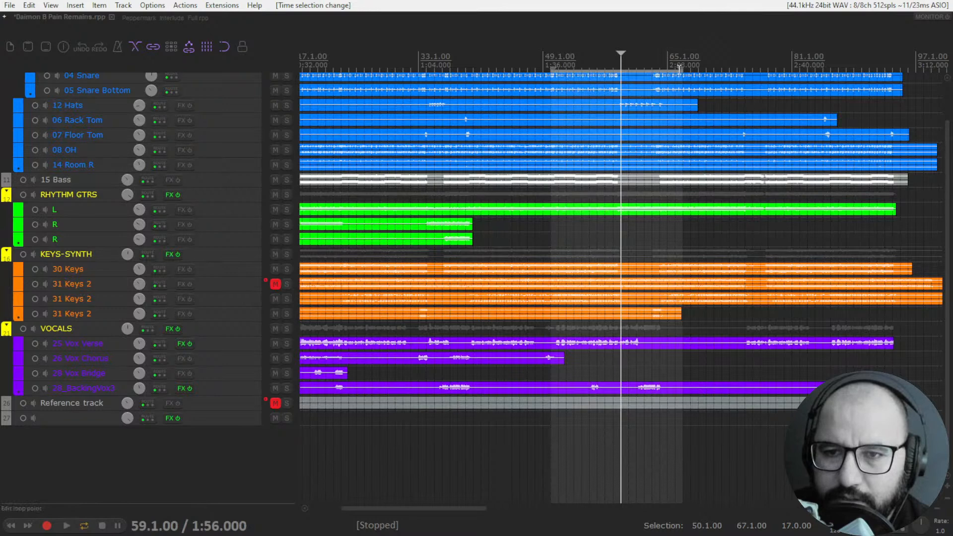
left_click_drag(682, 73, 675, 73)
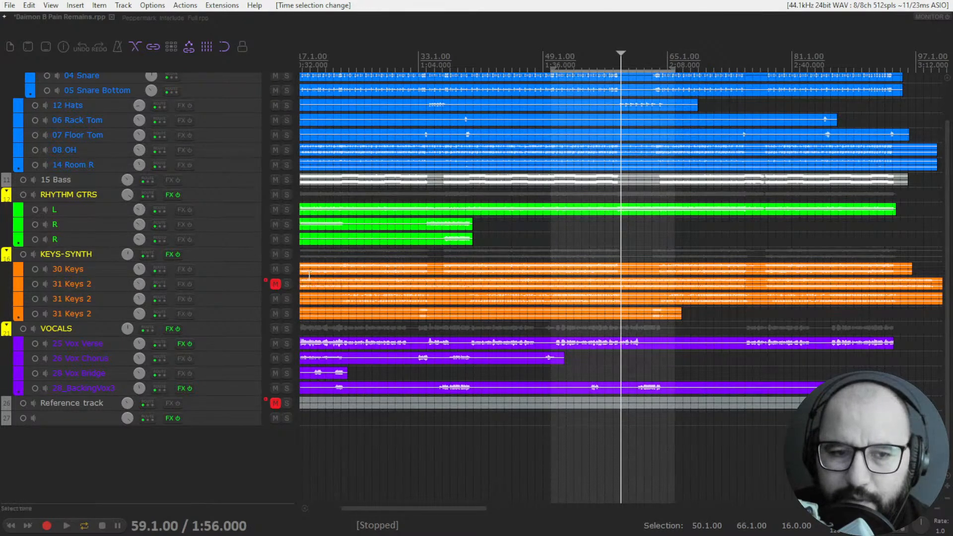
left_click(551, 67)
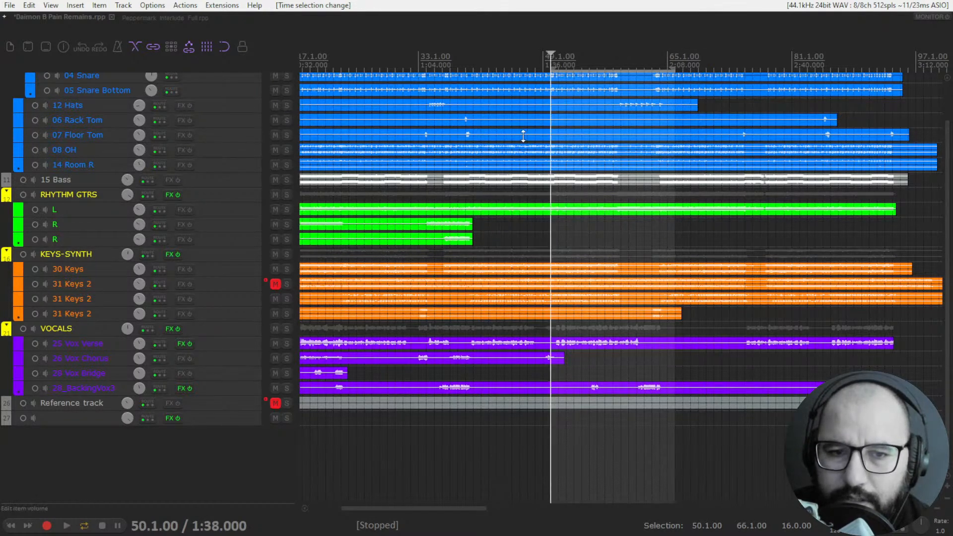
Step: Open the S Pulser plugin on the RHYTHM GTRS folder track
right_click(172, 193)
left_click(180, 208)
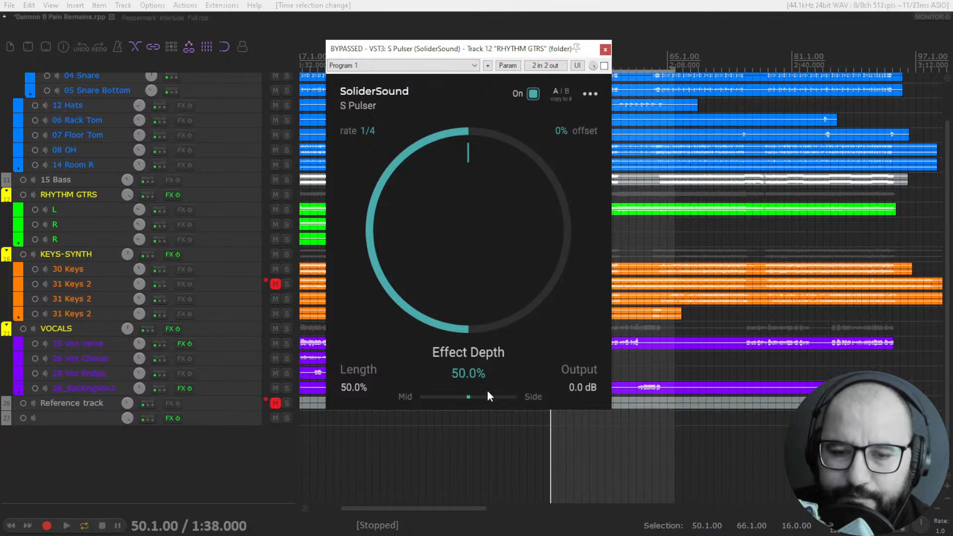
Step: Review the available rate divisions in S Pulser, from 1/1 to 1/32
left_click(368, 132)
left_click(402, 126)
left_click(367, 132)
left_click(403, 127)
left_click(370, 133)
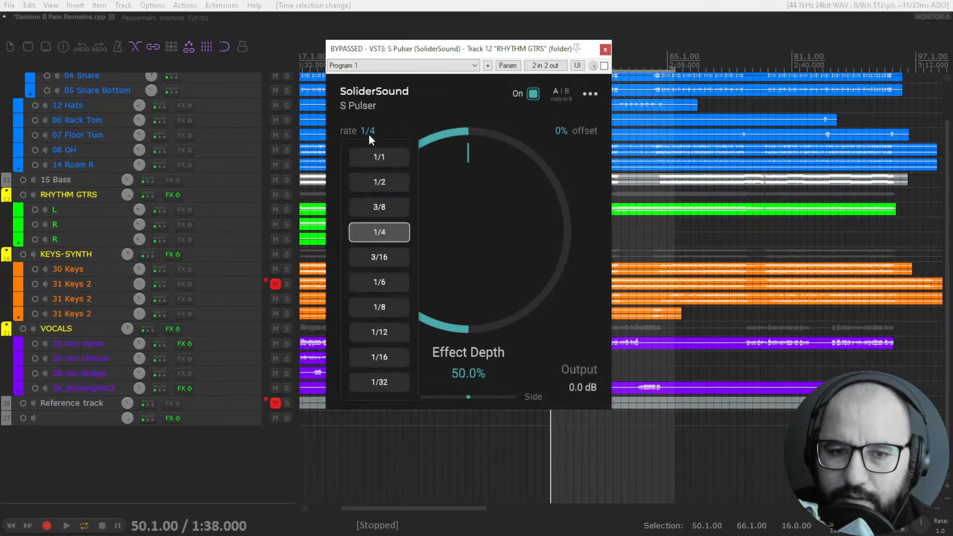
left_click(397, 126)
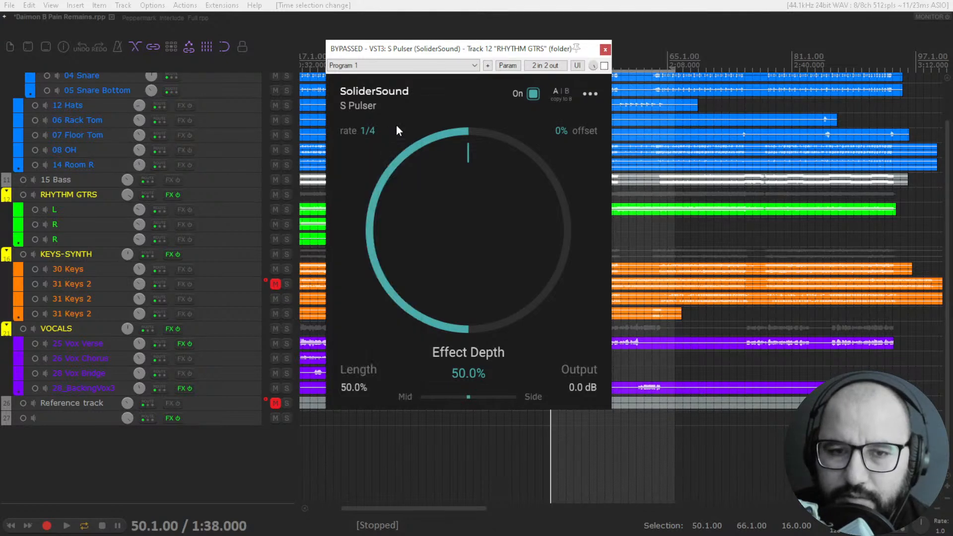
left_click(368, 132)
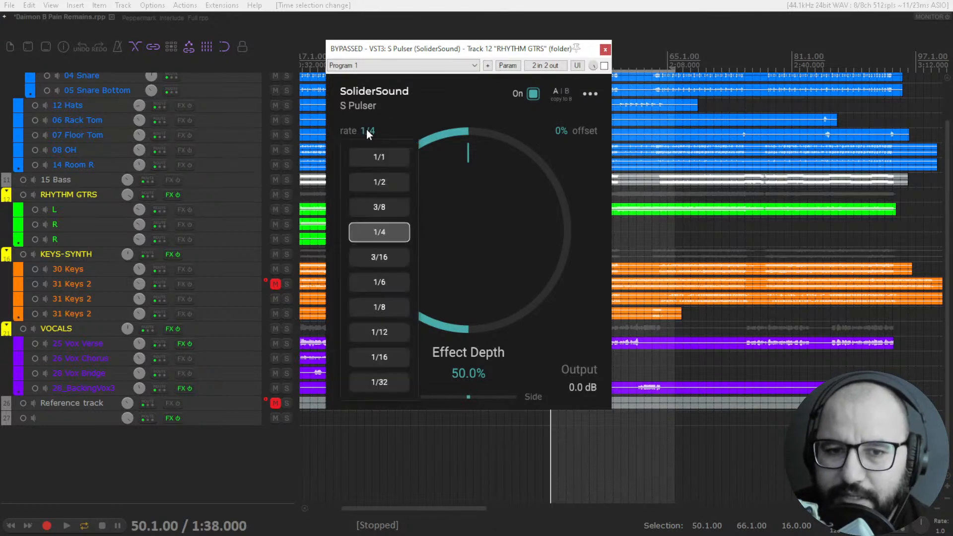
left_click(379, 128)
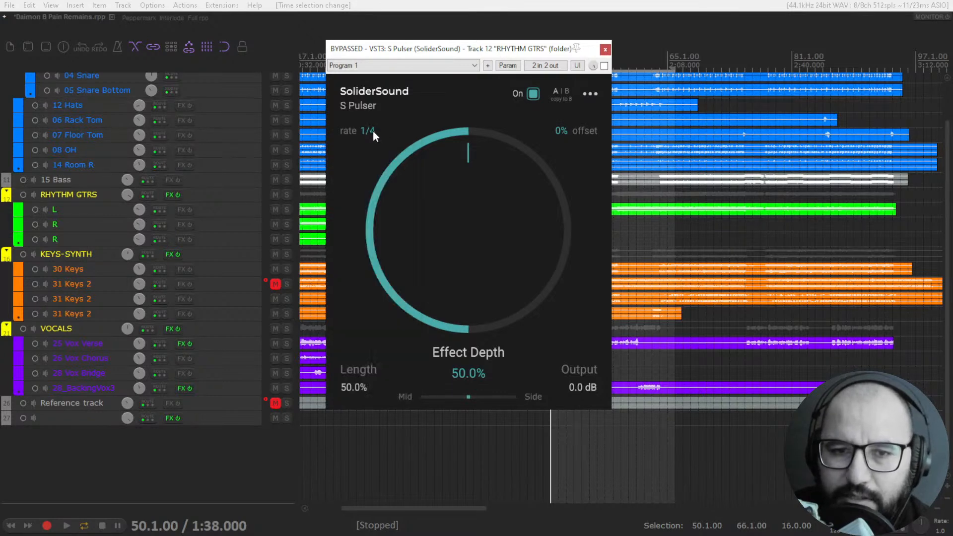
Step: Try S Pulser's rate at 1/1 and 1/32, and return it to 1/4
left_click(372, 131)
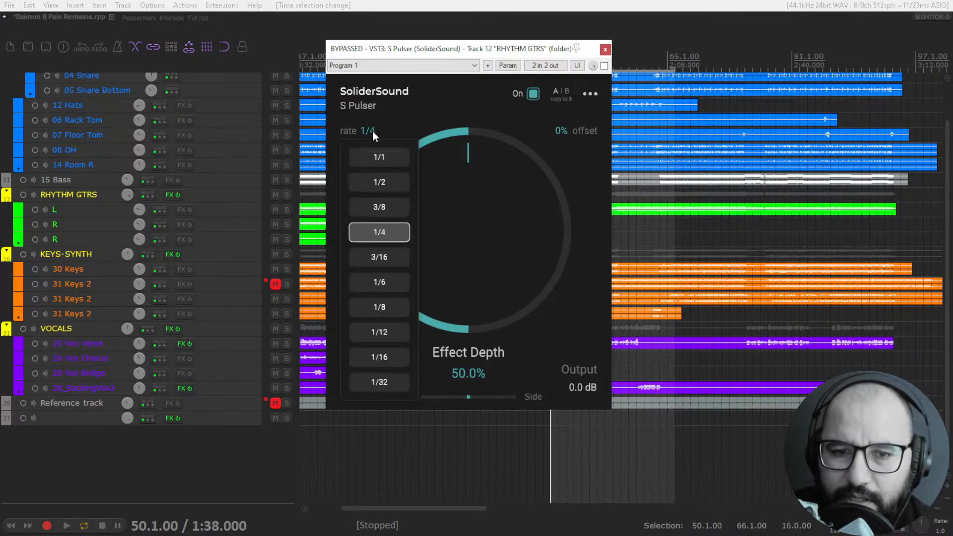
left_click(385, 154)
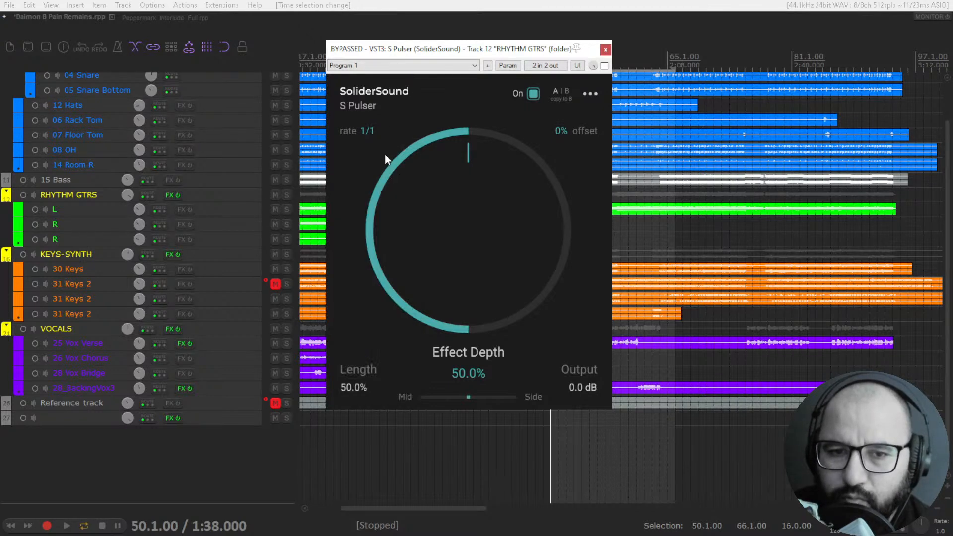
left_click(373, 130)
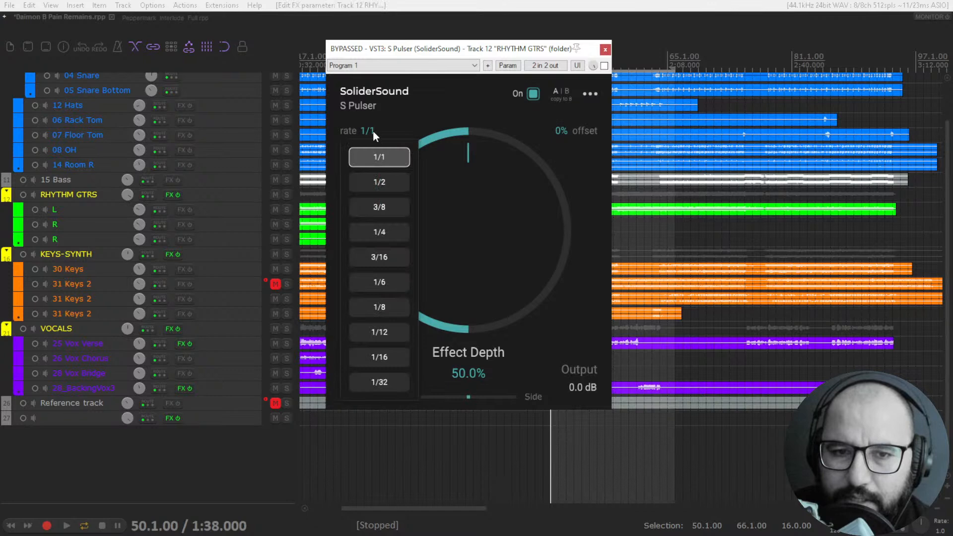
left_click(386, 383)
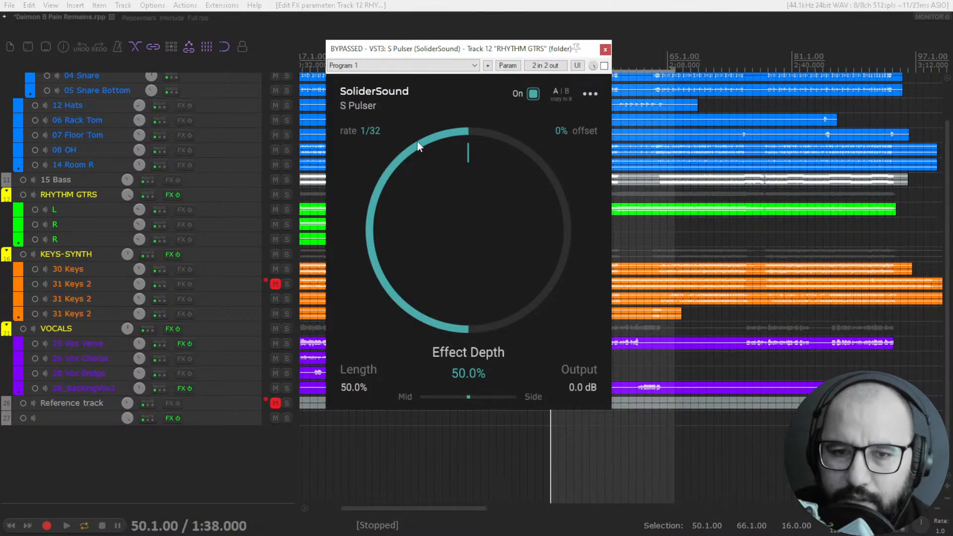
left_click(374, 130)
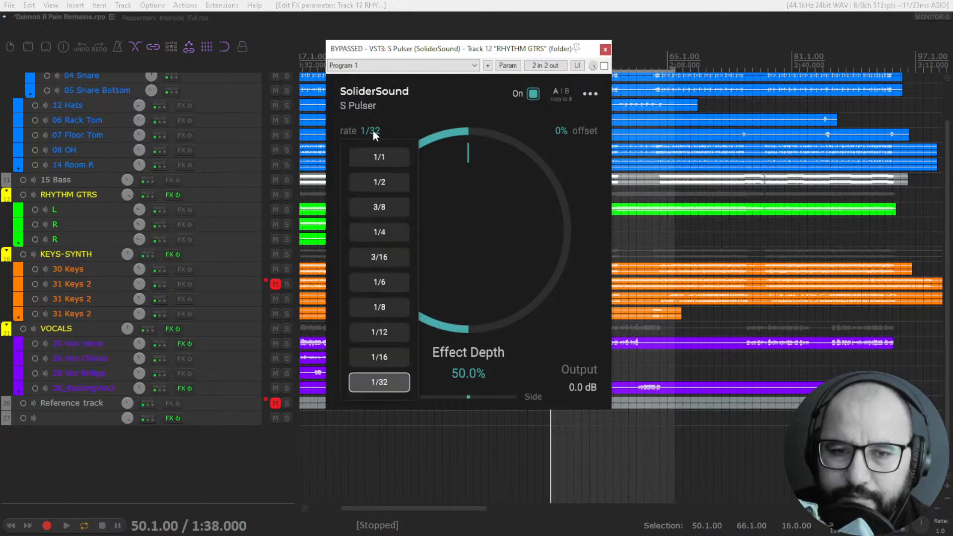
left_click(386, 238)
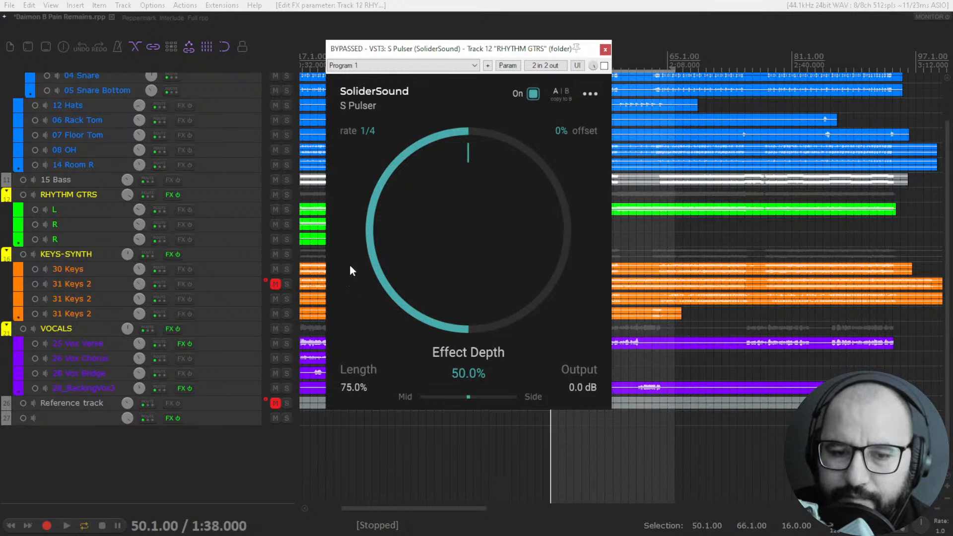
Step: Set the pulse length to 50%
left_click(352, 387)
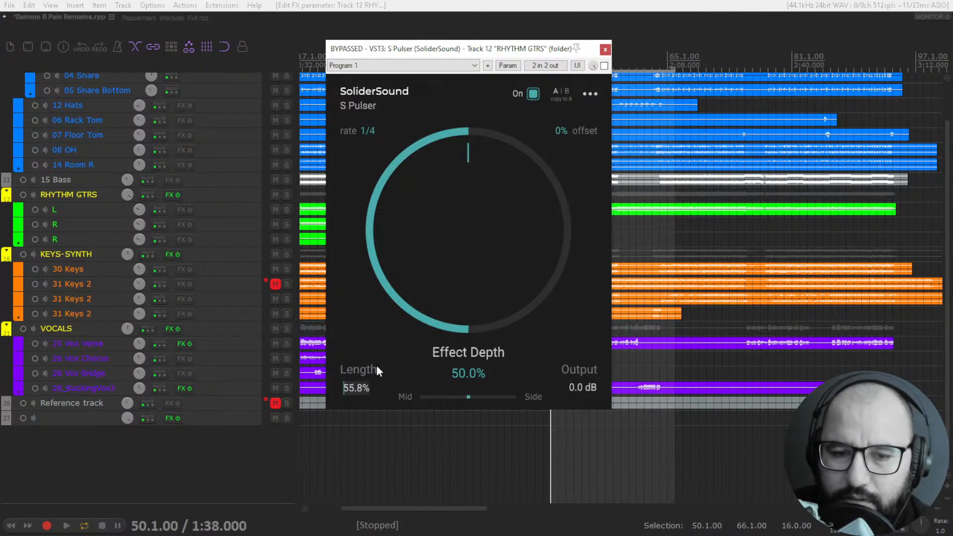
type("50")
key("Return")
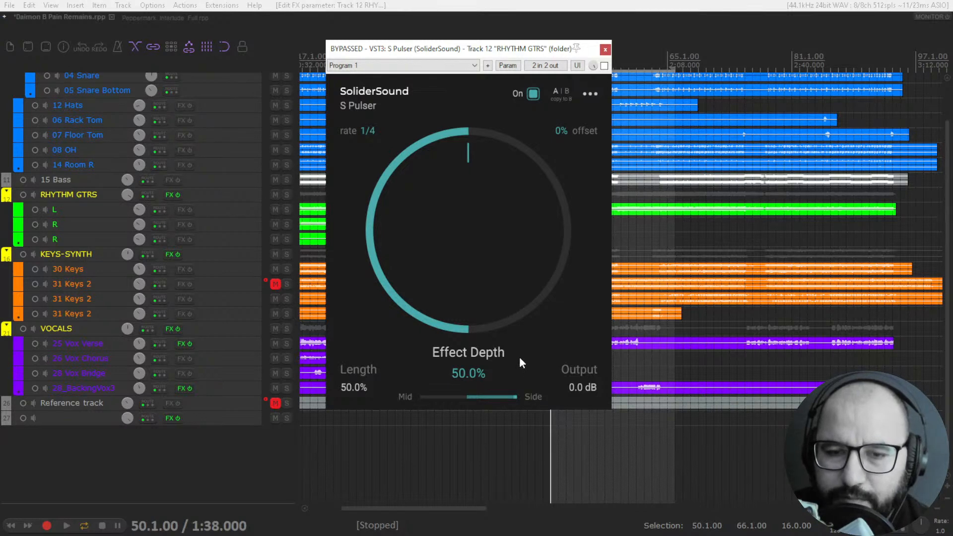
Step: Lower the effect depth to about 4.8% and switch S Pulser off and on again inside the plugin
left_click_drag(451, 177, 411, 277)
mouse_move(461, 307)
left_mouse_down()
mouse_move(454, 279)
mouse_move(454, 304)
mouse_move(447, 298)
mouse_move(447, 263)
mouse_move(445, 308)
left_mouse_up()
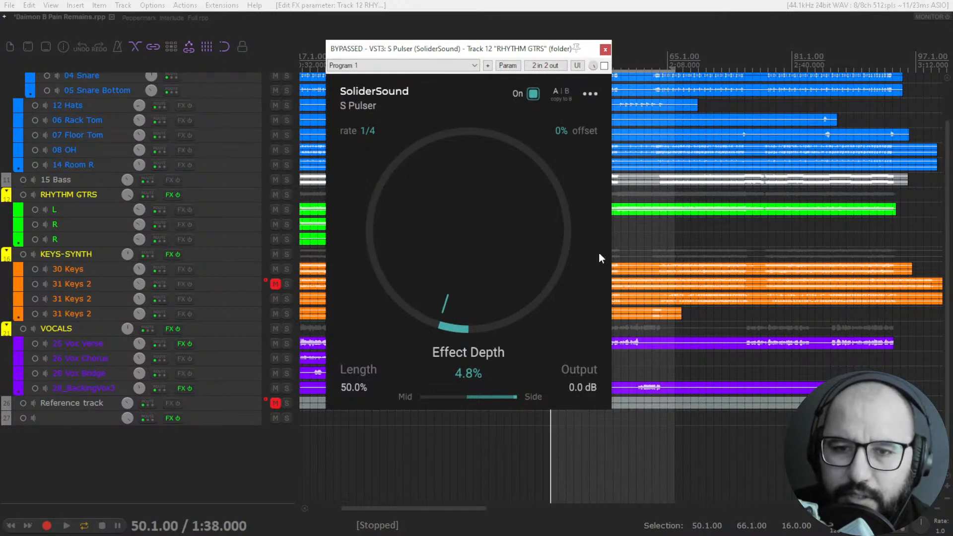
left_click(534, 94)
left_click(535, 95)
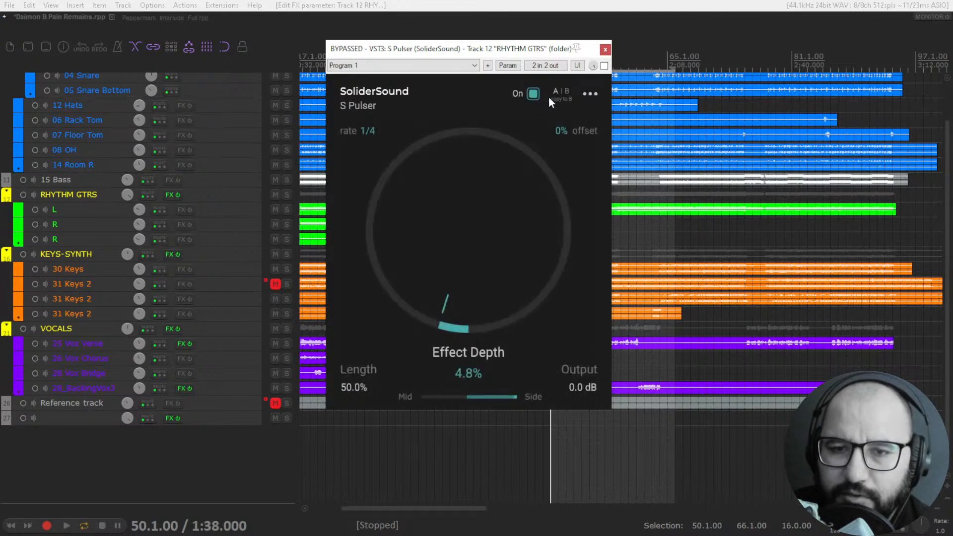
Step: Look through S Pulser's factory presets without loading one, and raise the effect depth to about 32.8%
left_click(591, 94)
left_click(624, 181)
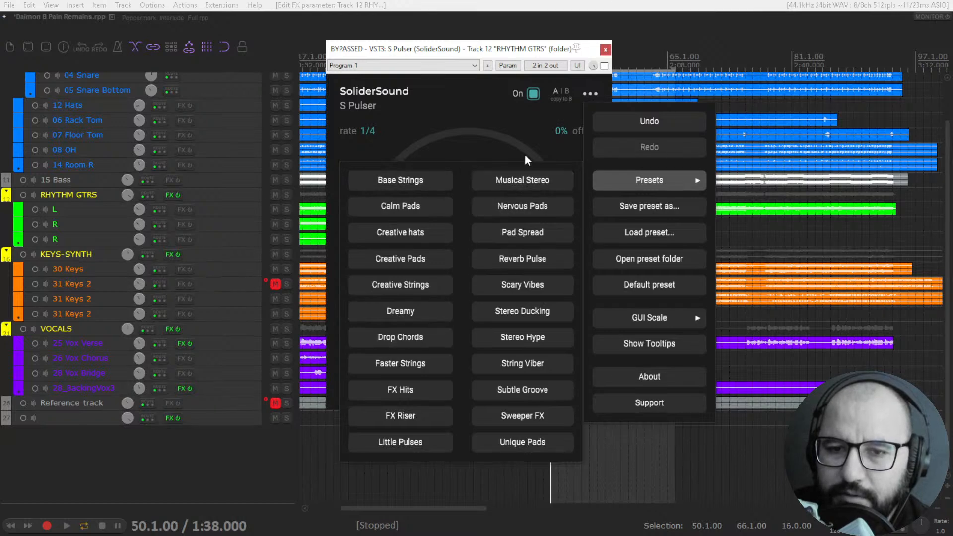
left_click(534, 130)
left_click_drag(439, 296, 433, 254)
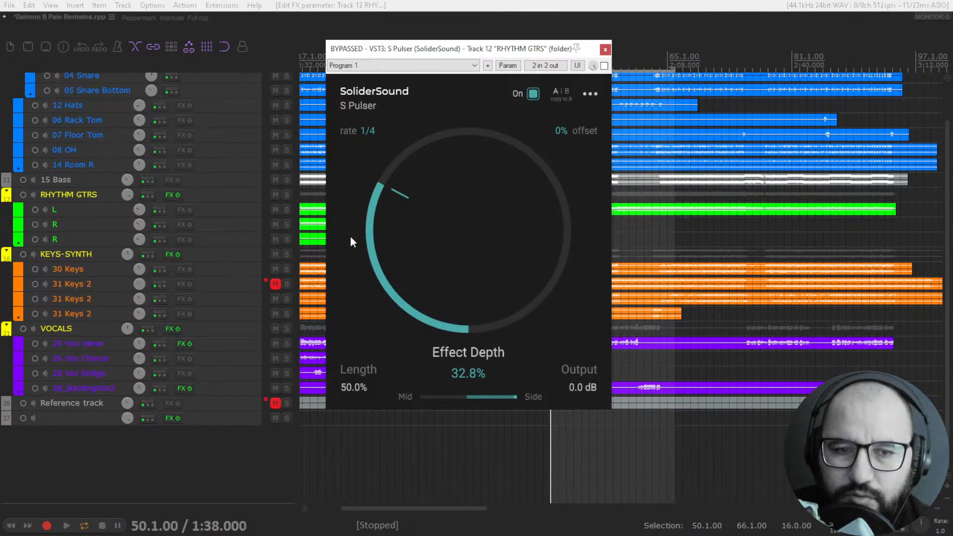
Step: Solo the RHYTHM GTRS folder track and play the selection briefly
left_click(287, 194)
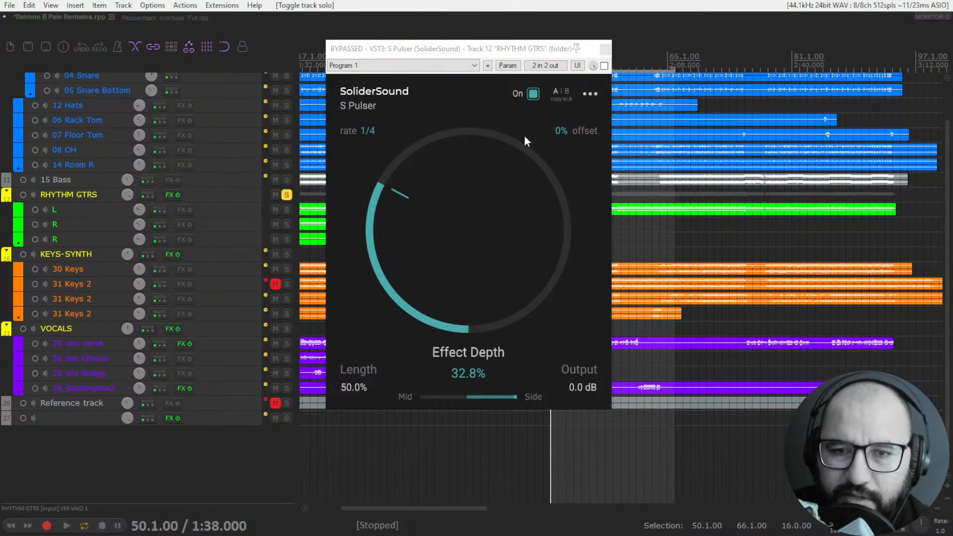
key("space")
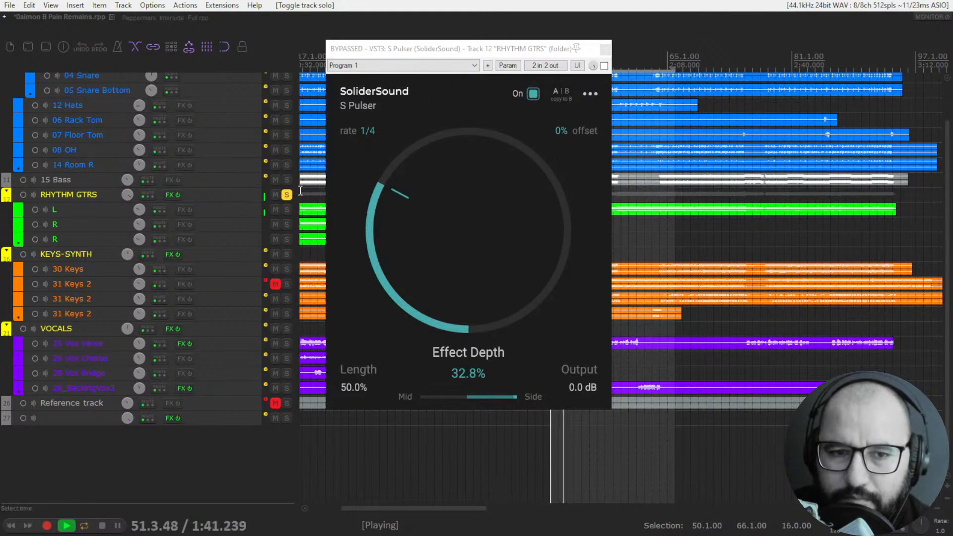
key("space")
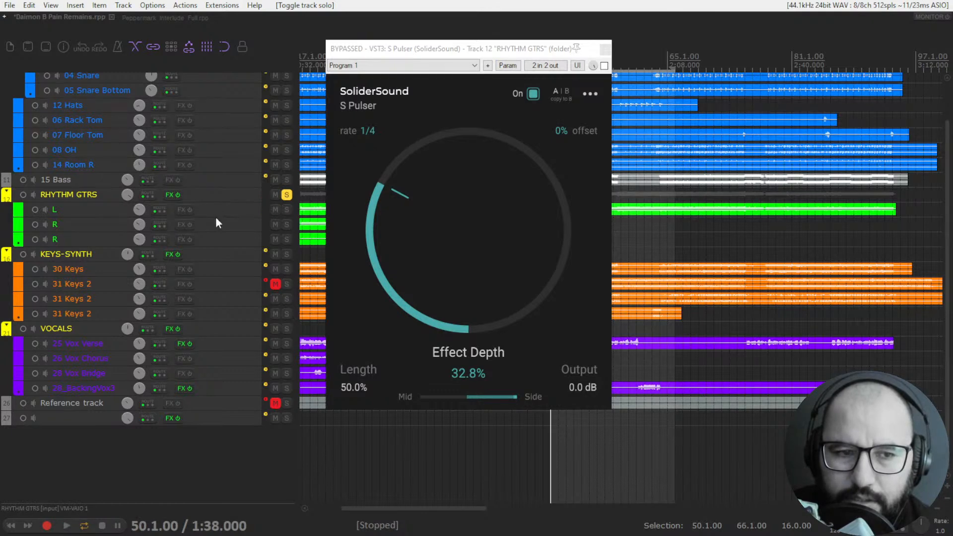
Step: Adjust the L guitar track's pan, restart playback, and take S Pulser out of bypass
mouse_move(214, 218)
left_mouse_down()
mouse_move(215, 239)
mouse_move(219, 217)
left_mouse_up()
double_click(64, 231)
key("space")
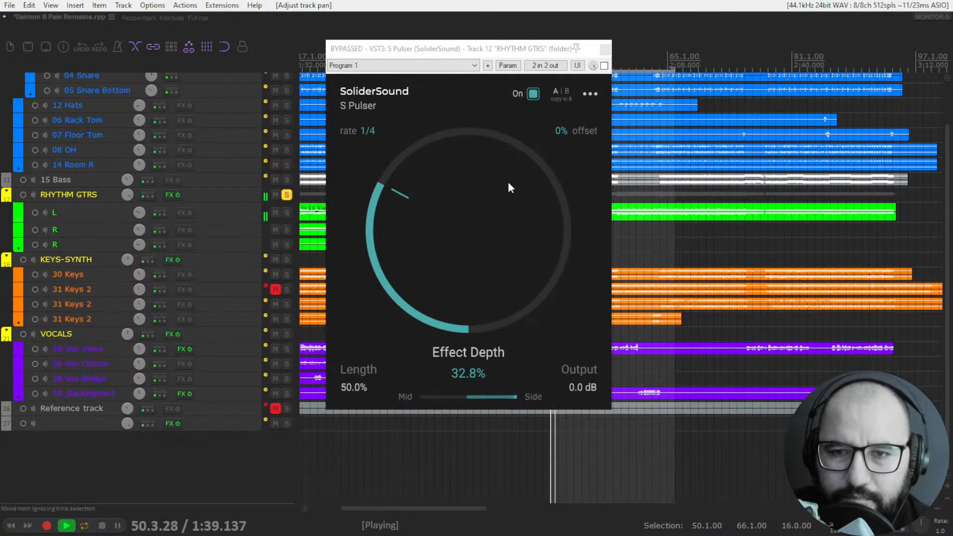
left_click(604, 65)
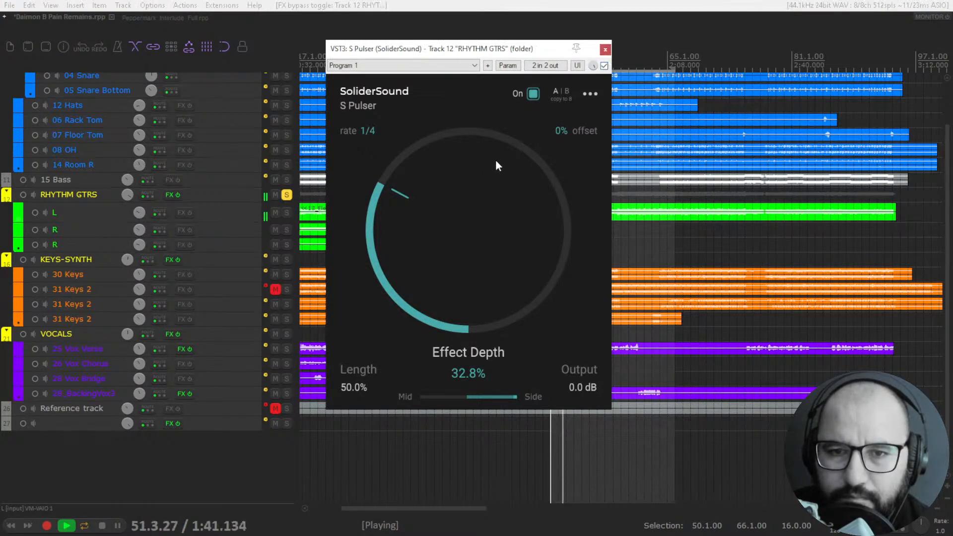
Step: Raise the effect depth to about 98.4% and reset the mid/side balance to centre
left_click_drag(409, 204, 421, 118)
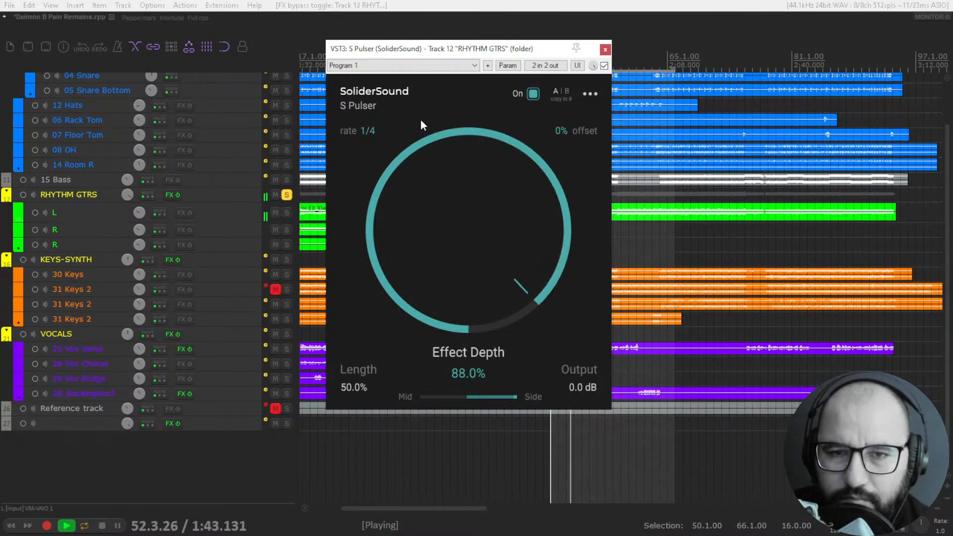
left_click_drag(486, 177, 485, 162)
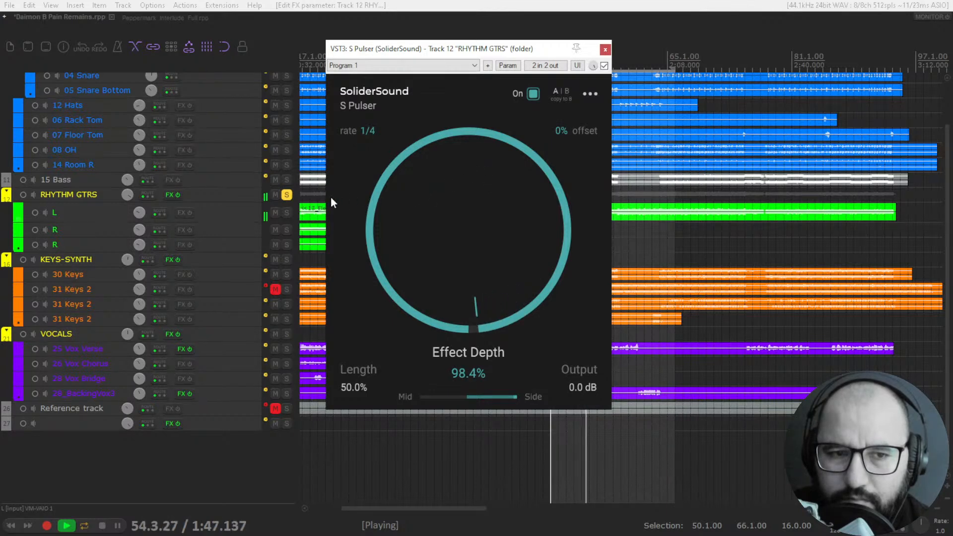
double_click(484, 398)
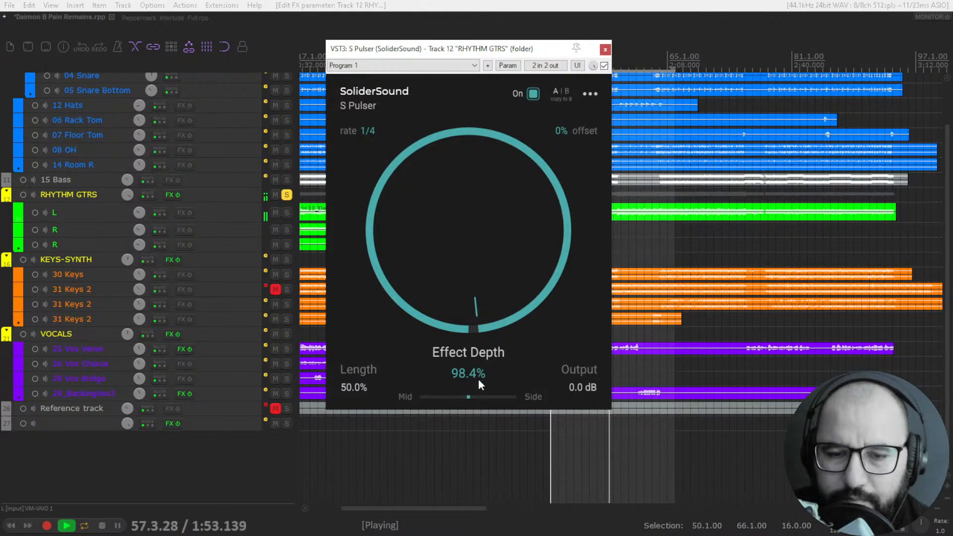
Step: Audition the 3/16 and 1/32 rates while lowering the effect depth to about 48.4%
left_click(363, 131)
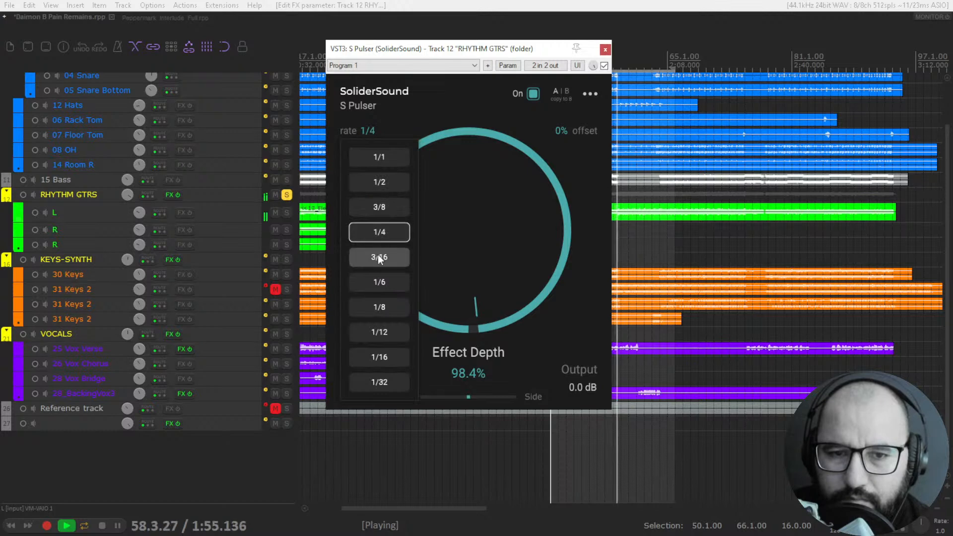
left_click(380, 257)
scroll(460, 248, "down", 5)
left_click_drag(460, 258, 447, 289)
left_click(377, 130)
left_click(395, 383)
Step: Return the rate to 1/4, raise the effect depth to about 70%, and stop playback
left_click(371, 131)
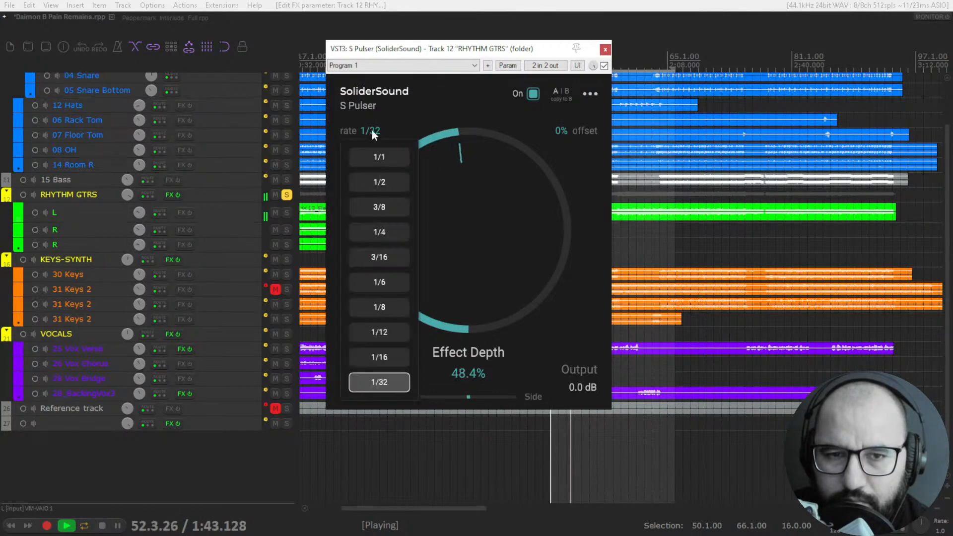
left_click(389, 230)
left_click_drag(450, 205, 451, 174)
key("space")
Step: Move the plugin window aside and set the time selection to 35.1.00–41.1.00 with the edit cursor at 37.1.00
left_click_drag(373, 47, 562, 63)
scroll(385, 163, "down", 2)
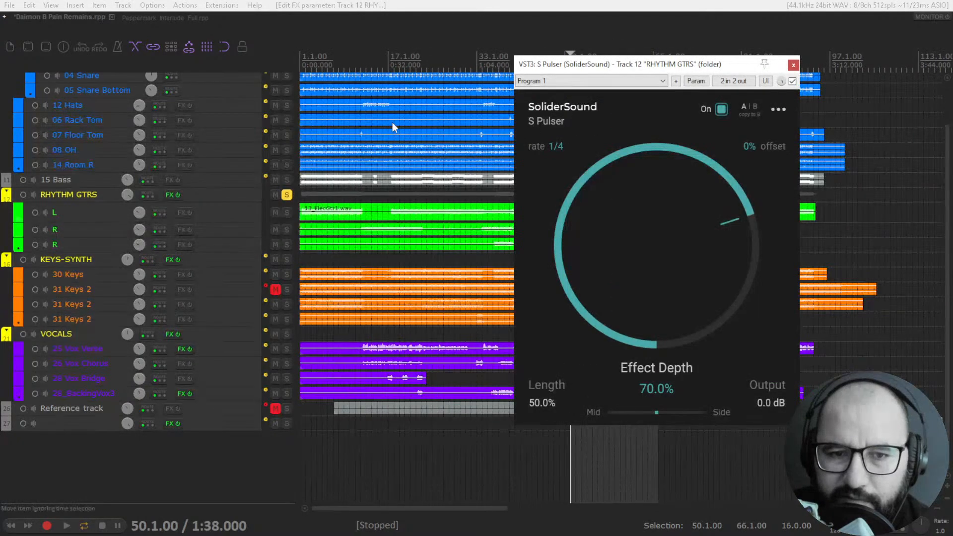
left_click_drag(489, 66, 521, 66)
left_click(499, 66)
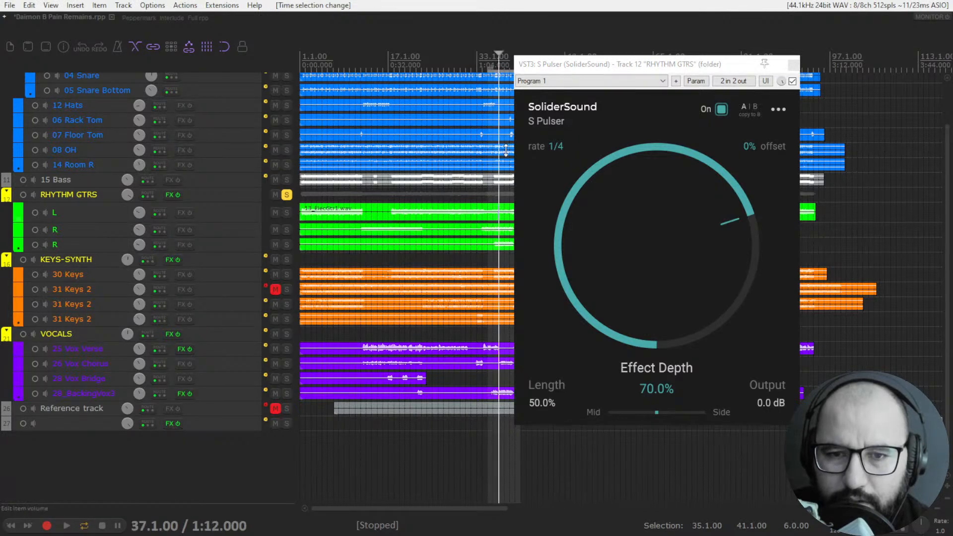
scroll(506, 154, "up", 2)
left_click_drag(671, 68, 661, 103)
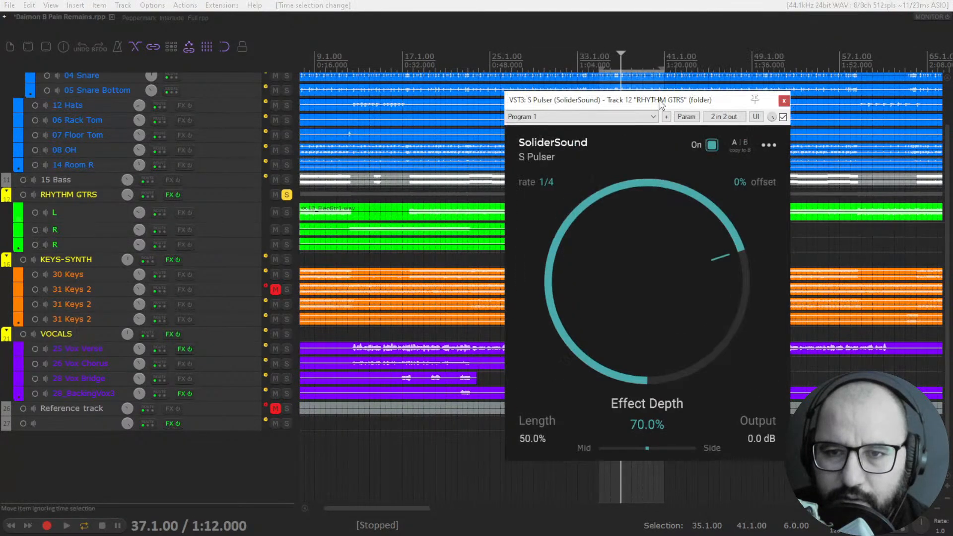
Step: Play the new section, adjust the guitar tracks' panning, and make the L track taller
key("space")
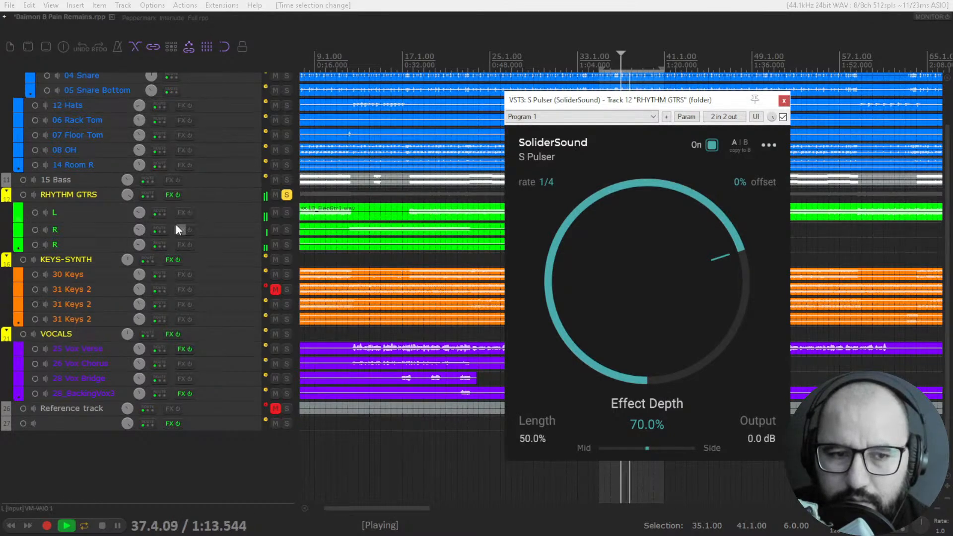
left_click_drag(204, 222, 206, 237)
left_click_drag(64, 229, 65, 268)
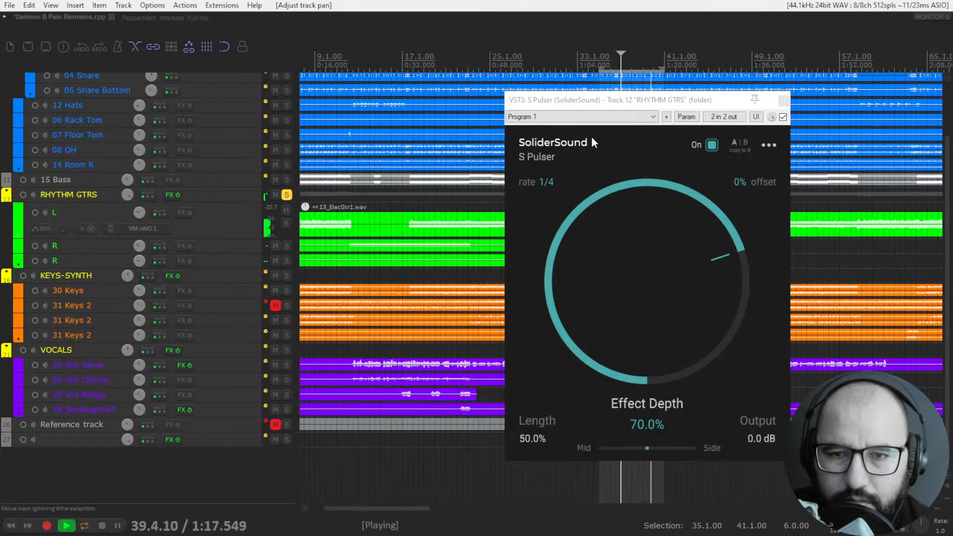
Step: Stop playback, set the time selection to 34.3.00–37.3.00, and play from the start of that passage
key("space")
left_click(605, 66)
left_click_drag(596, 65, 627, 67)
key("space")
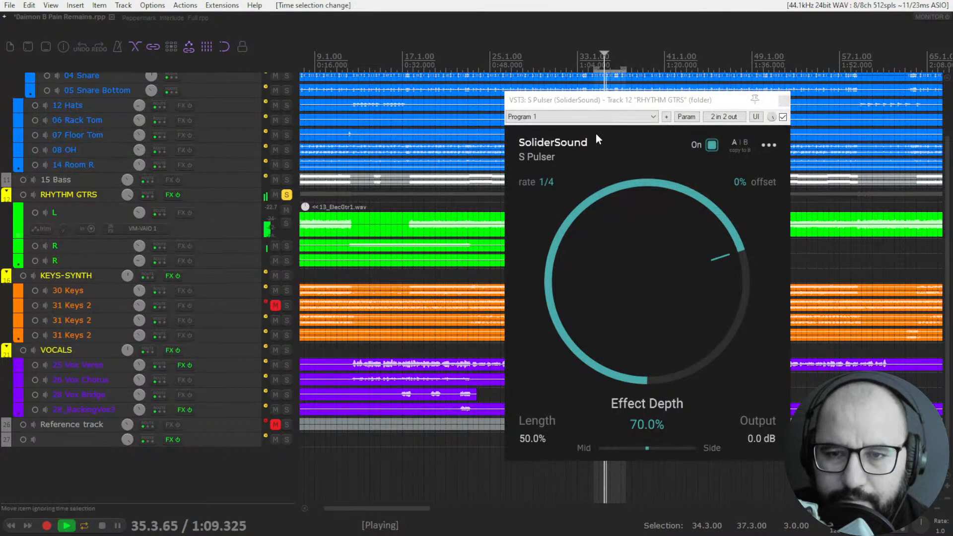
Step: Shift the mid/side balance fully to Side and set the effect depth to about 88.4%
left_click_drag(656, 249, 653, 301)
left_click_drag(648, 449, 728, 450)
left_click_drag(624, 293, 633, 211)
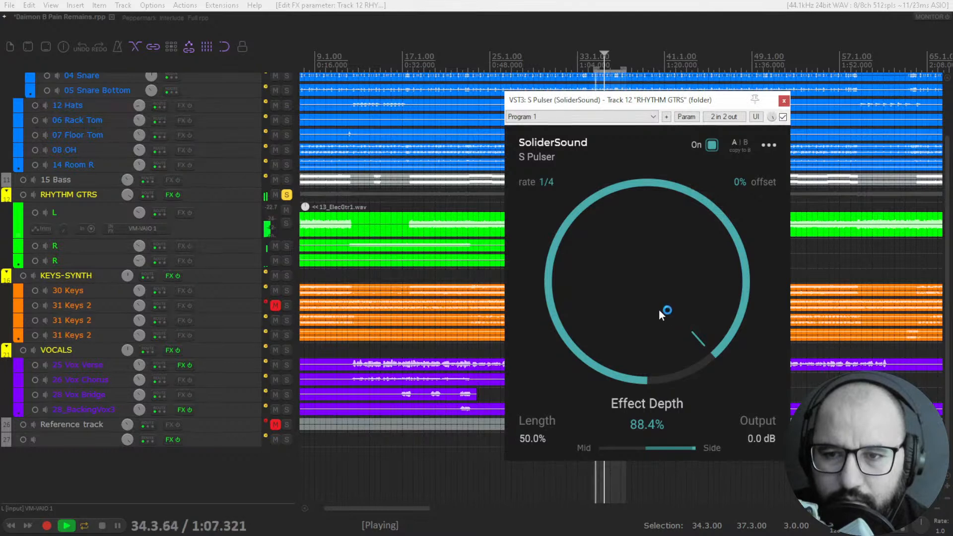
Step: Unsolo the RHYTHM GTRS folder and mute the VOCALS folder to hear the effect in the instrumental mix
left_click(286, 195)
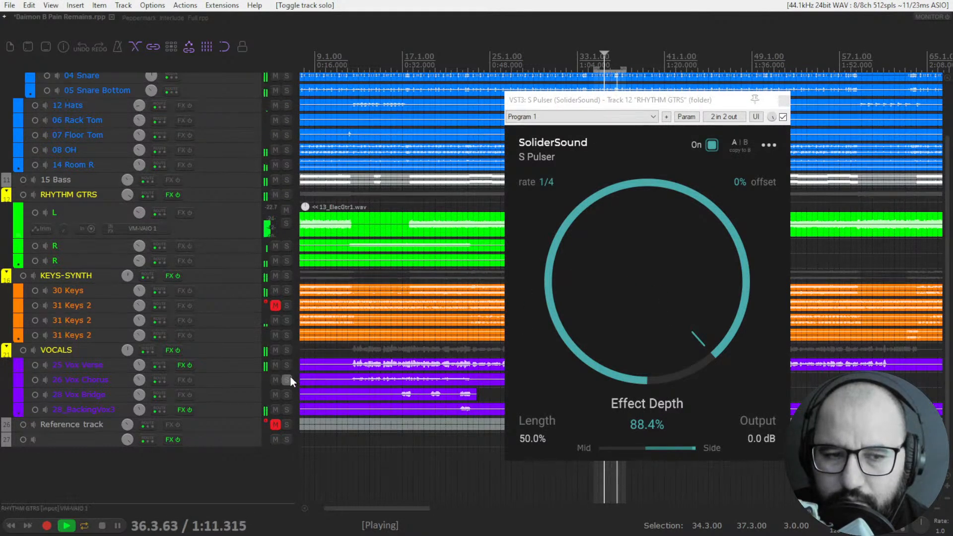
left_click(275, 351)
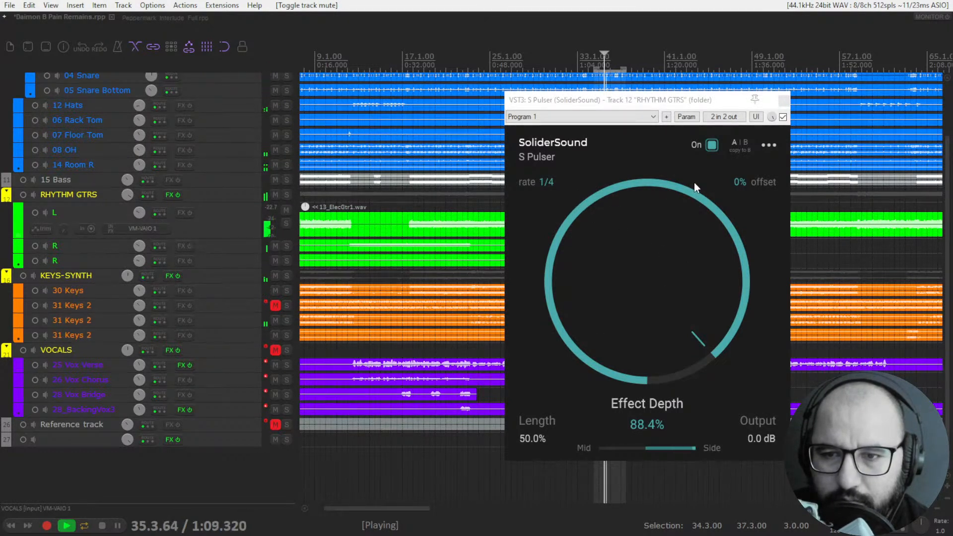
Step: Set the rhythm guitars' pulse offset to 50%, replay the passage, and shift the mid/side balance fully to Mid
key("space")
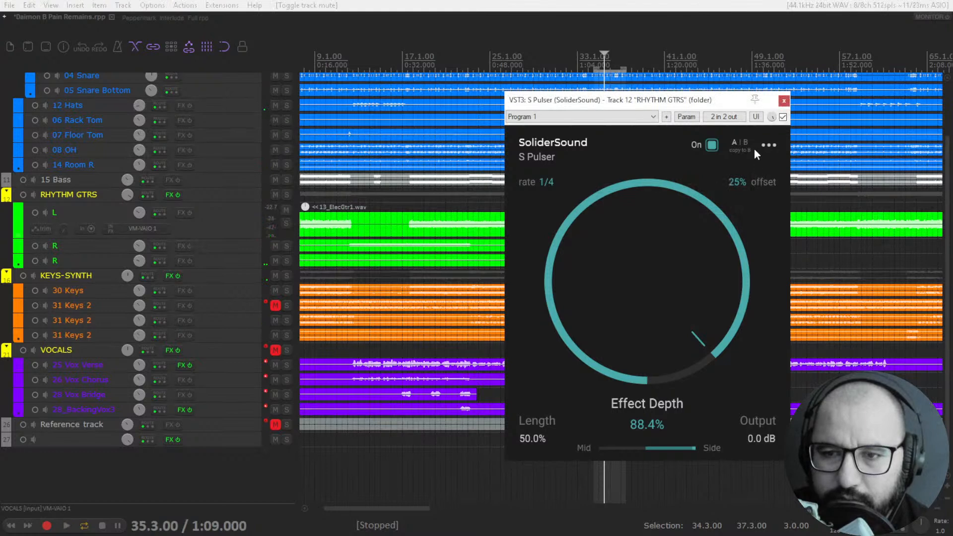
key("space")
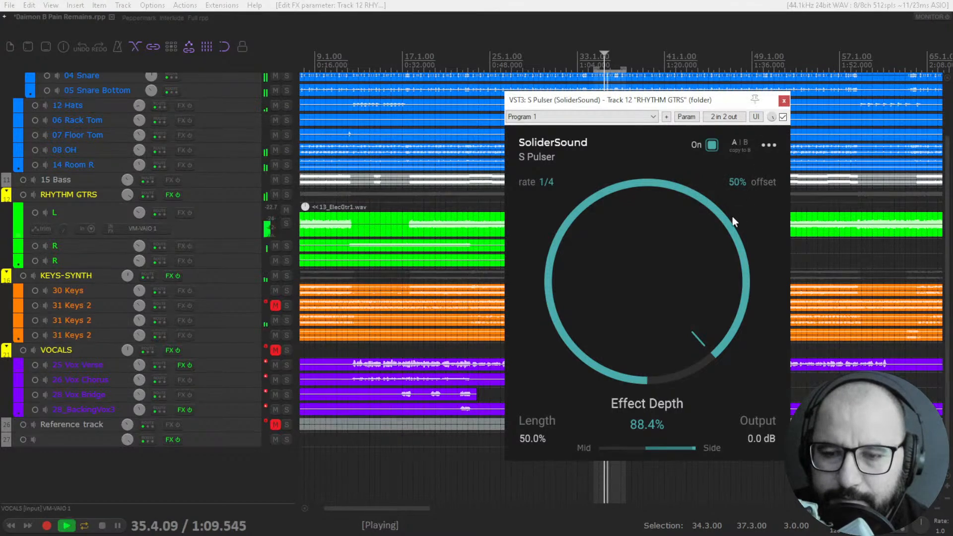
left_click_drag(672, 446, 577, 451)
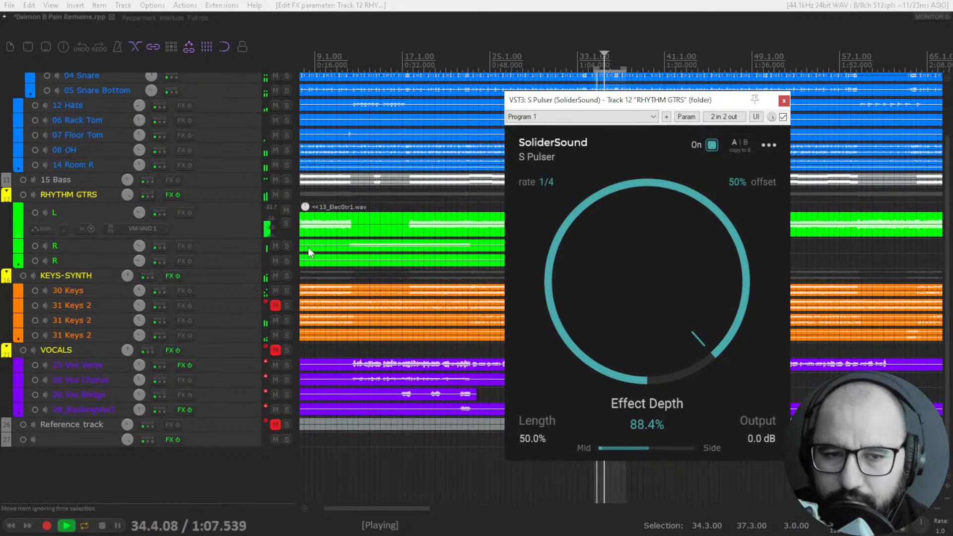
Step: Solo the RHYTHM GTRS folder, replay the passage, and compare the guitars with S Pulser bypassed and enabled
left_click(287, 195)
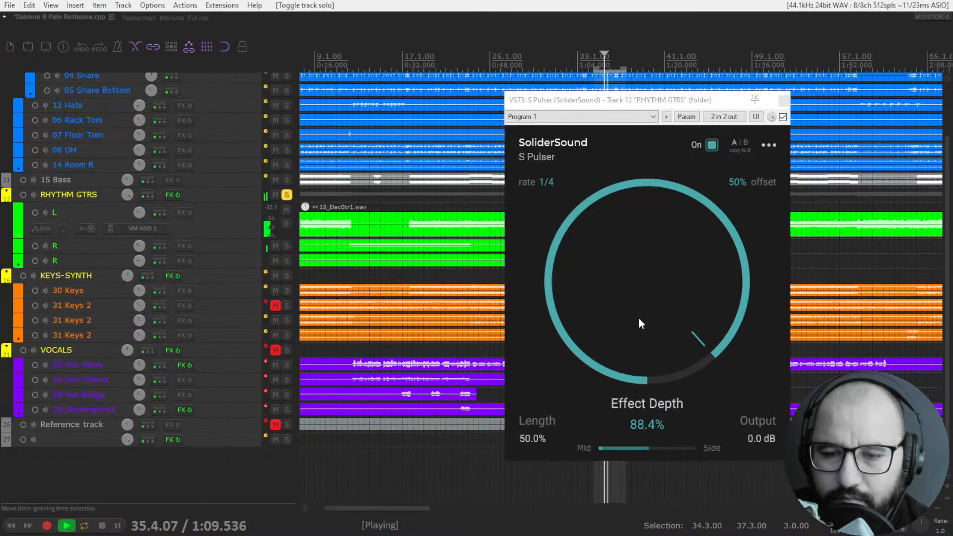
key("space")
key("space")
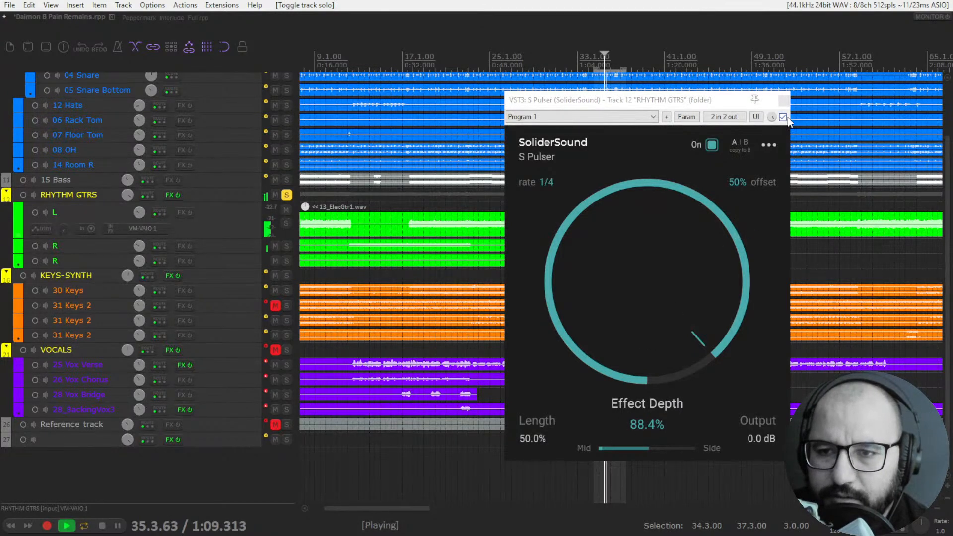
left_click(784, 116)
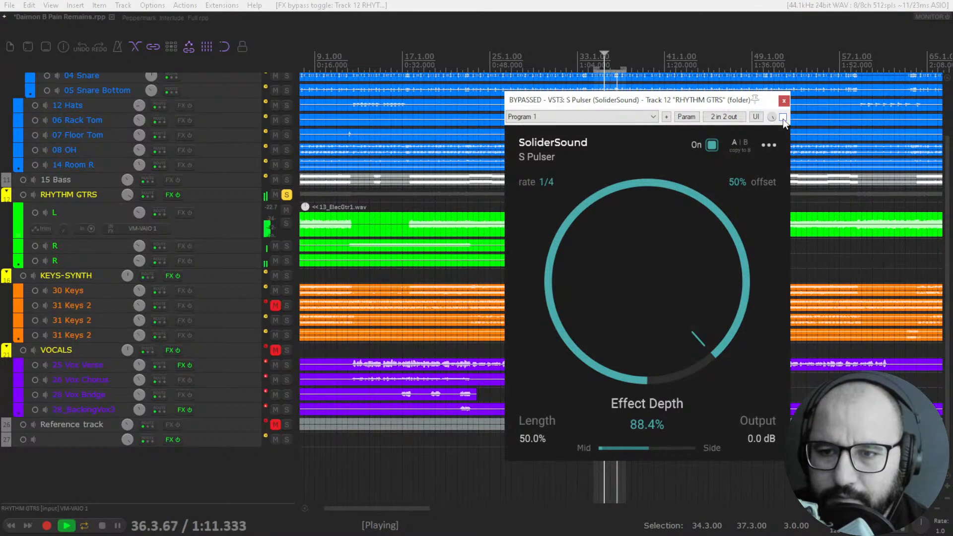
left_click(783, 117)
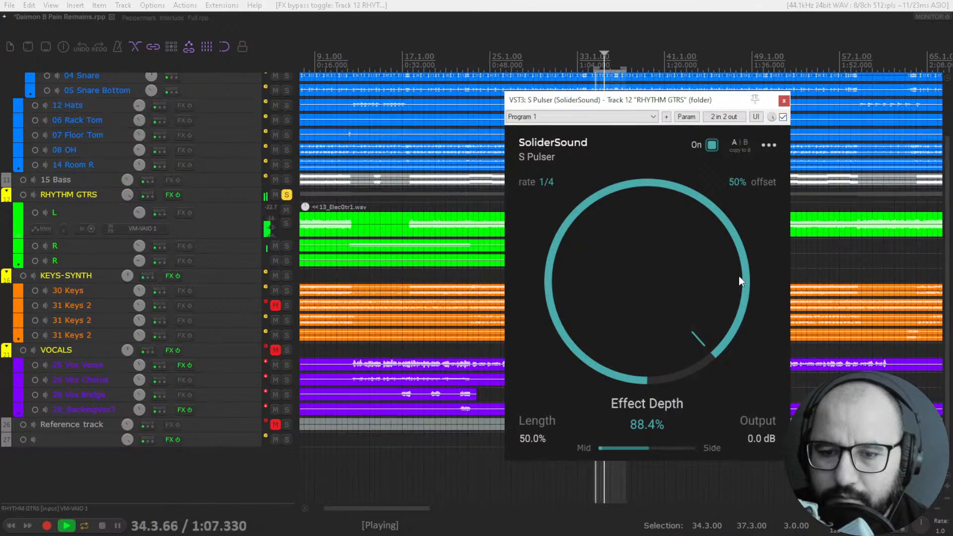
Step: Try the mid/side balance fully at Side, then reset it to centre and restart playback
left_click_drag(603, 448, 712, 447)
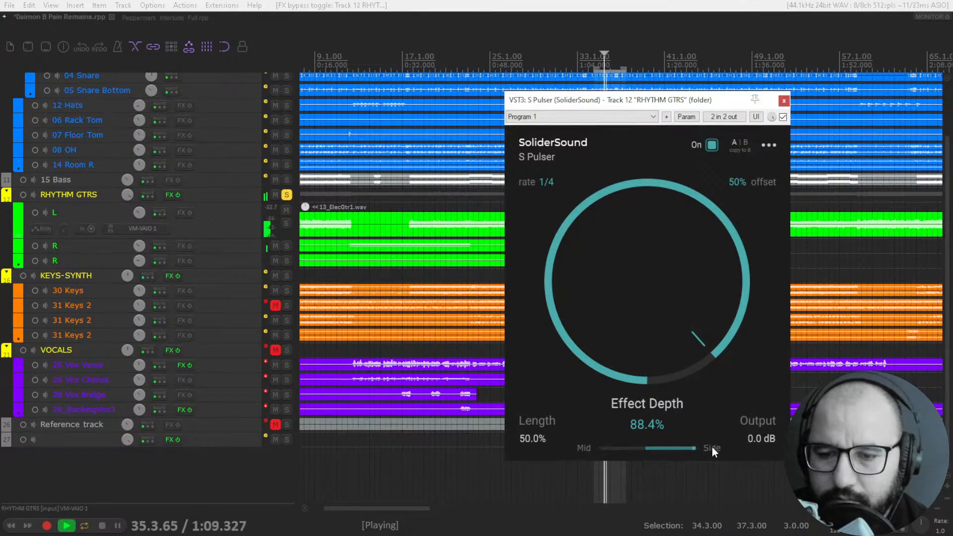
double_click(696, 448)
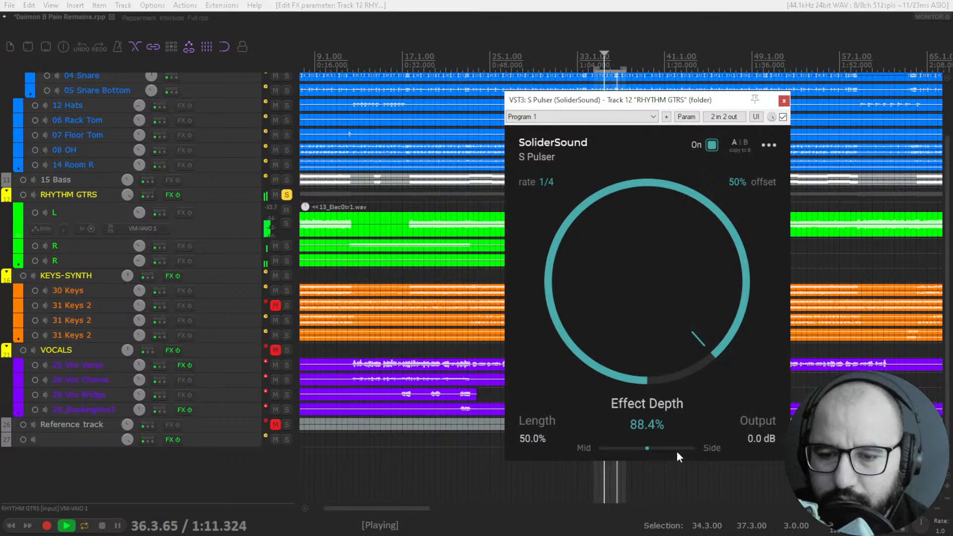
key("space")
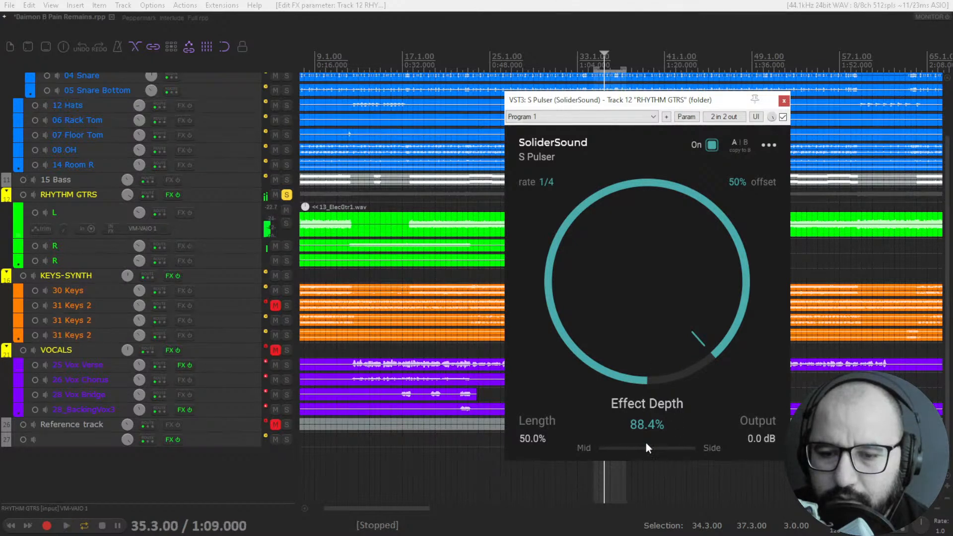
key("space")
Step: Raise the effect depth to 100% and audition pulse rates of 3/8, 3/16 and 1/6 on the soloed guitars
scroll(654, 317, "down", 2)
left_click_drag(654, 316, 654, 283)
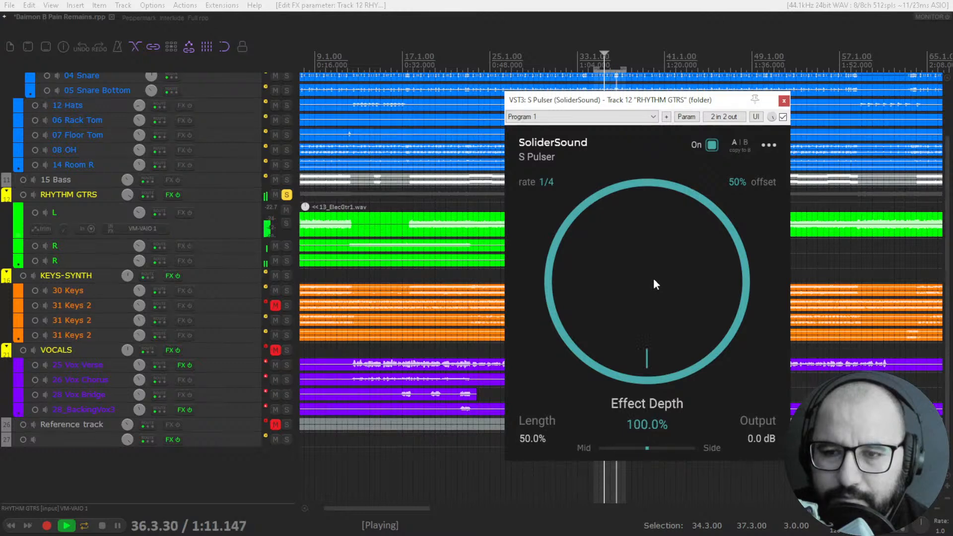
left_click(545, 182)
left_click(556, 257)
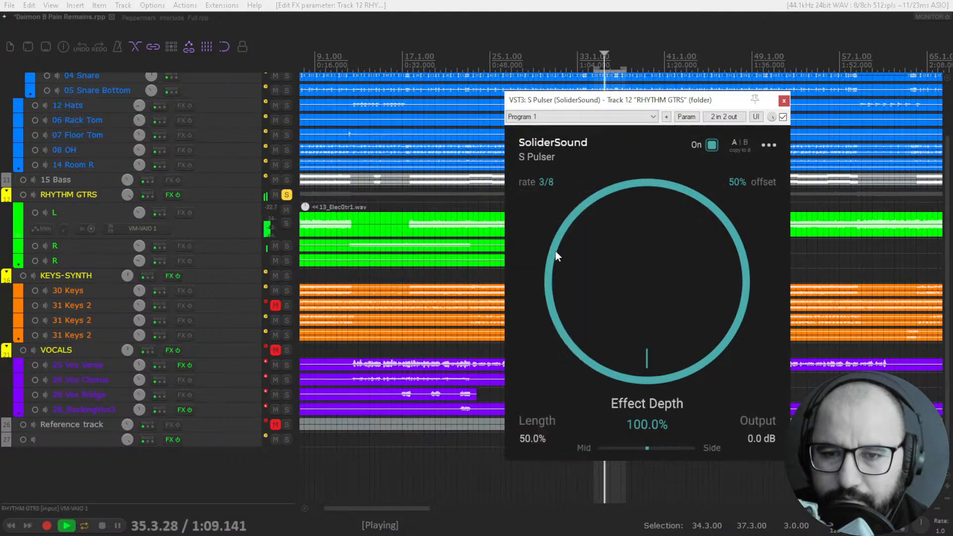
left_click(546, 182)
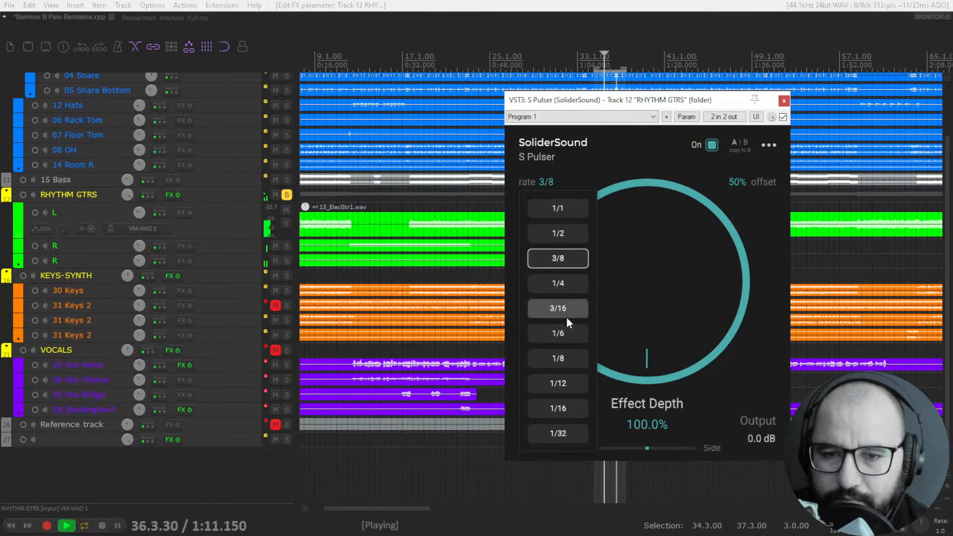
left_click(566, 312)
left_click(545, 182)
left_click(564, 330)
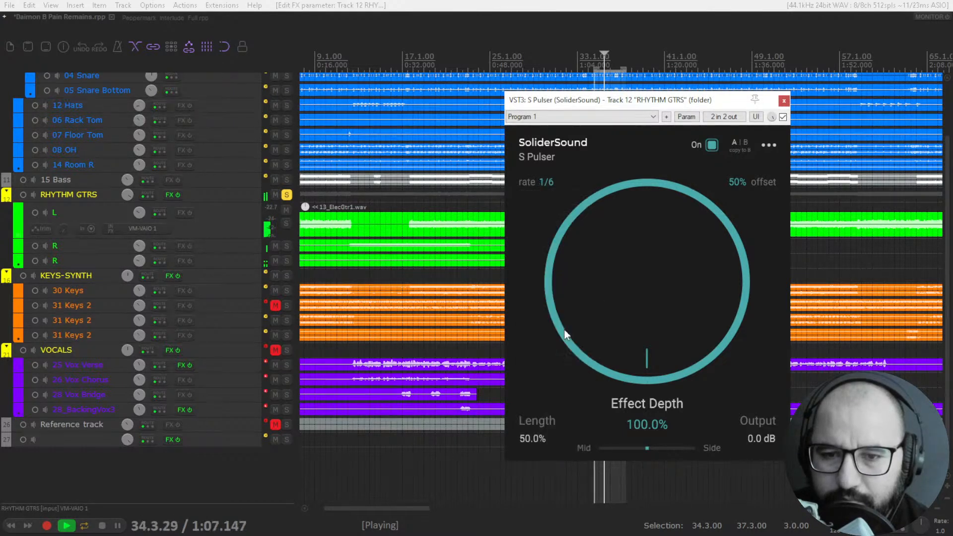
Step: Lower the effect depth to about 46.8% and unsolo the RHYTHM GTRS folder to hear it in the mix
left_click_drag(633, 261, 626, 329)
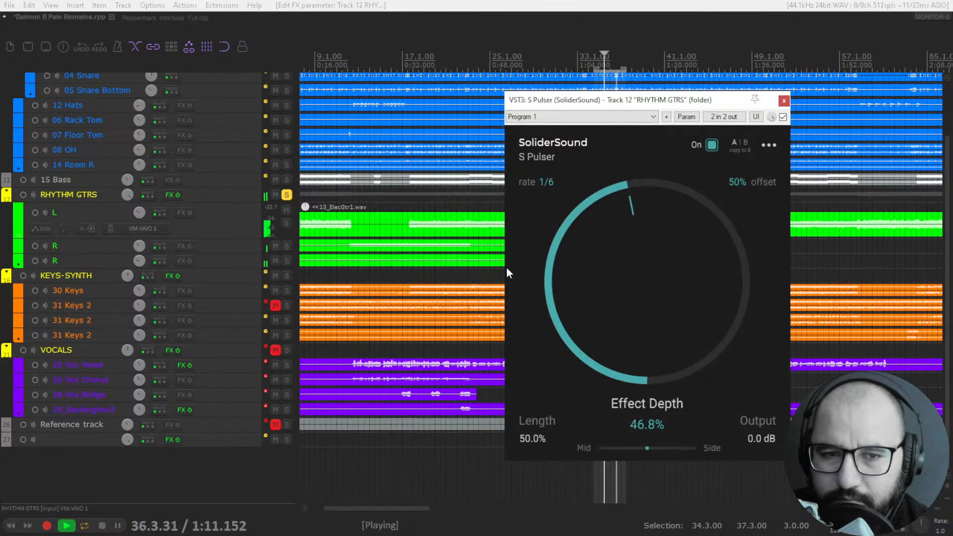
left_click(285, 195)
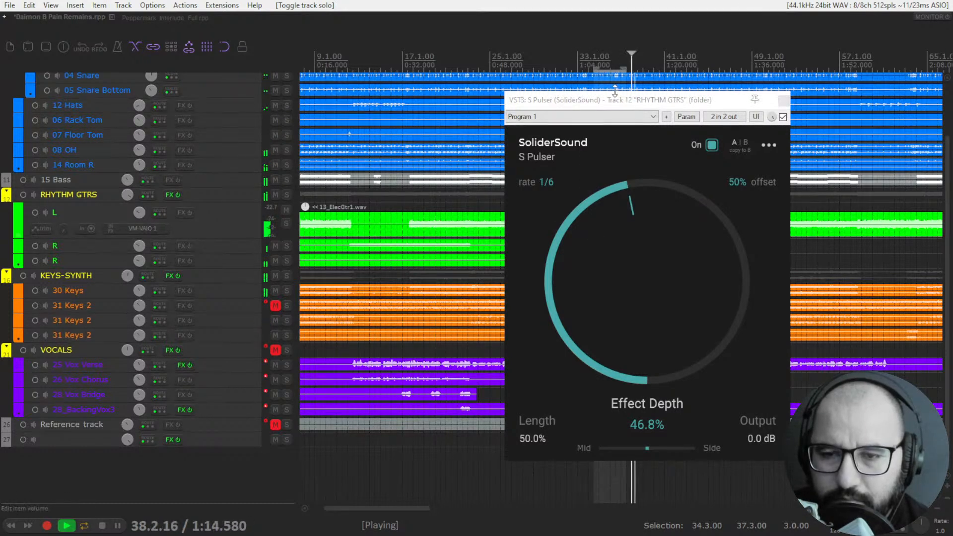
Step: Set the guitars' pulse rate to 1/4 and the effect depth to about 63.6%, and stop playback
left_click_drag(616, 229, 617, 210)
left_click(546, 182)
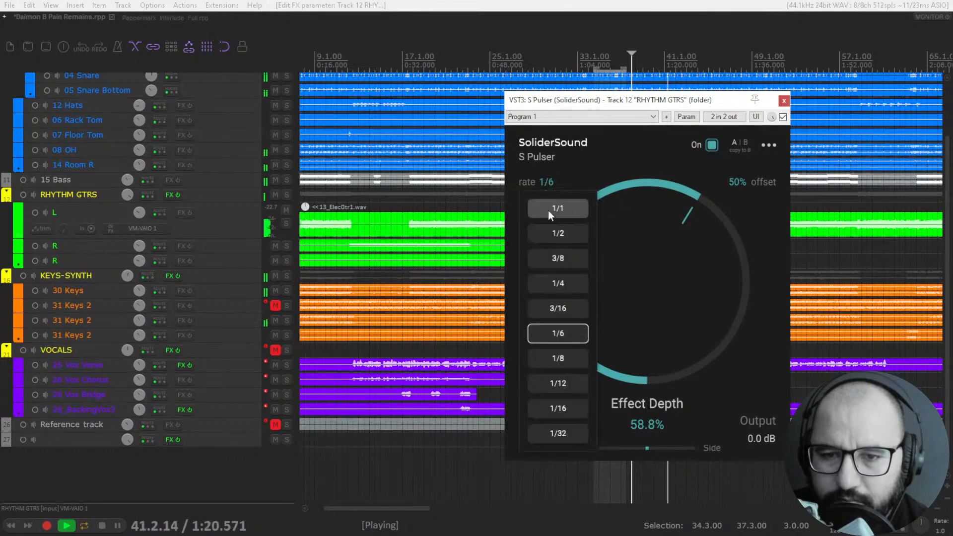
left_click(564, 283)
left_click_drag(582, 272, 593, 254)
key("space")
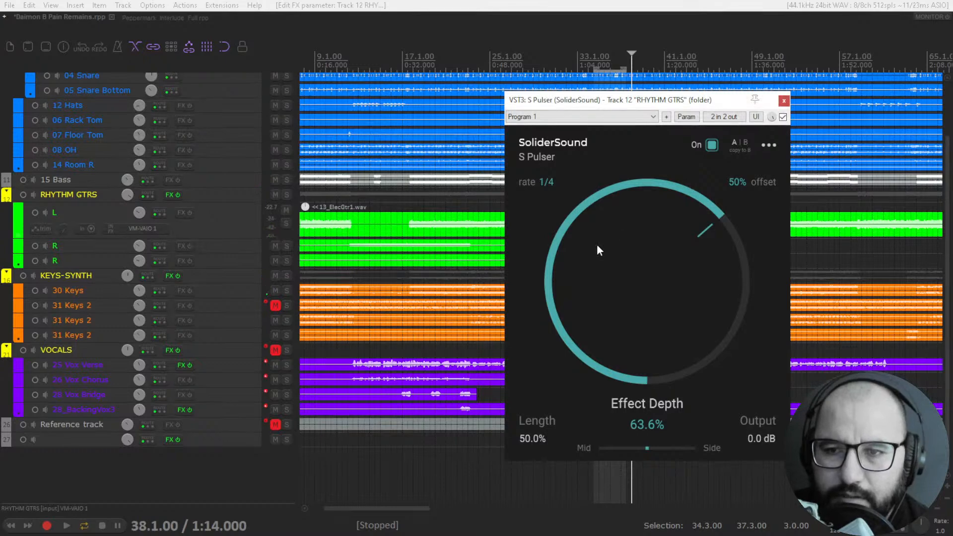
Step: Close the guitars' S Pulser window and set the time selection to 38.1.00–45.1.00
left_click(783, 118)
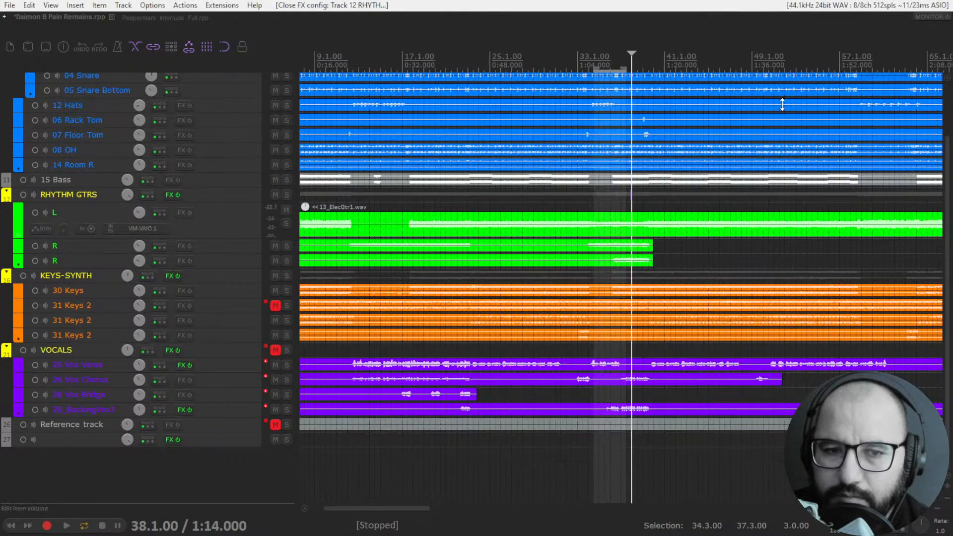
left_click(784, 101)
scroll(586, 300, "down", 3)
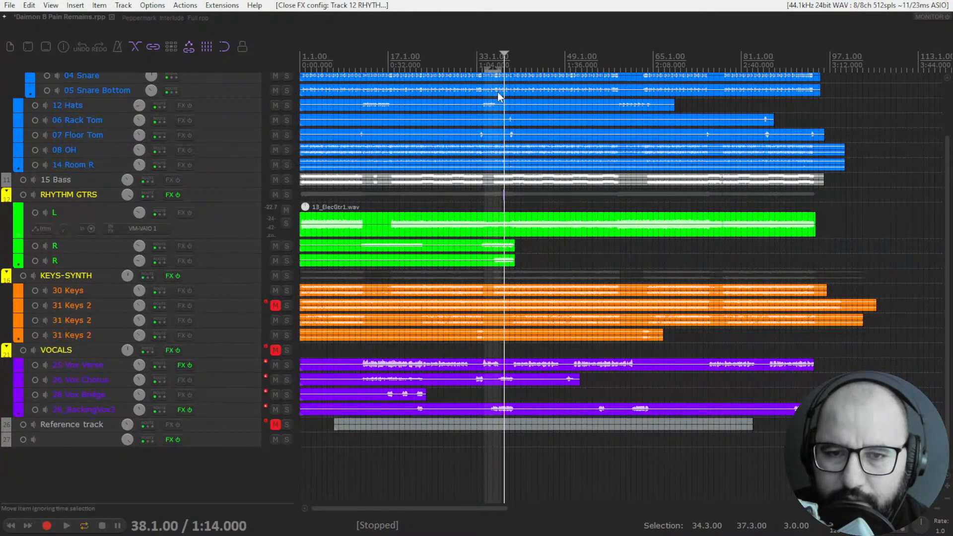
left_click_drag(506, 65, 544, 65)
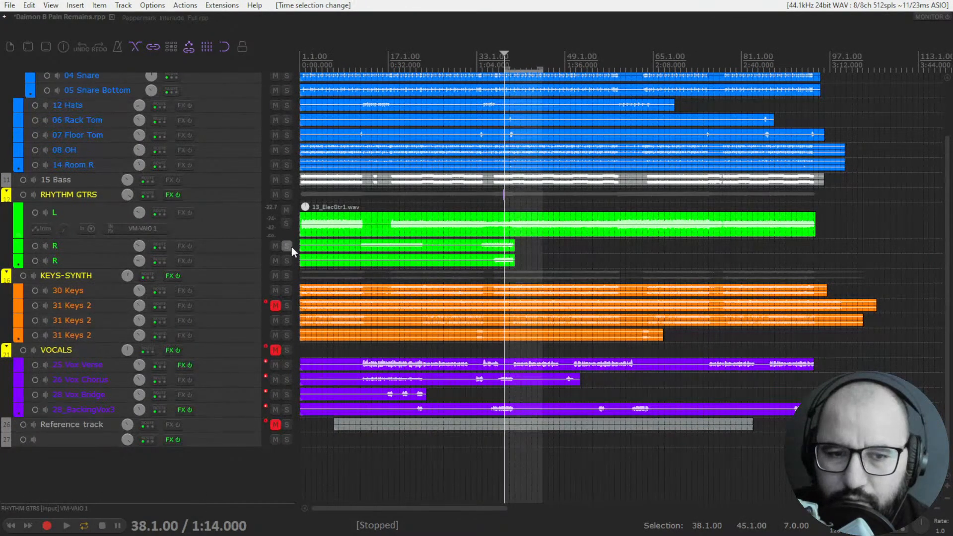
Step: Solo the KEYS-SYNTH folder and open its S Pulser plugin
left_click(288, 276)
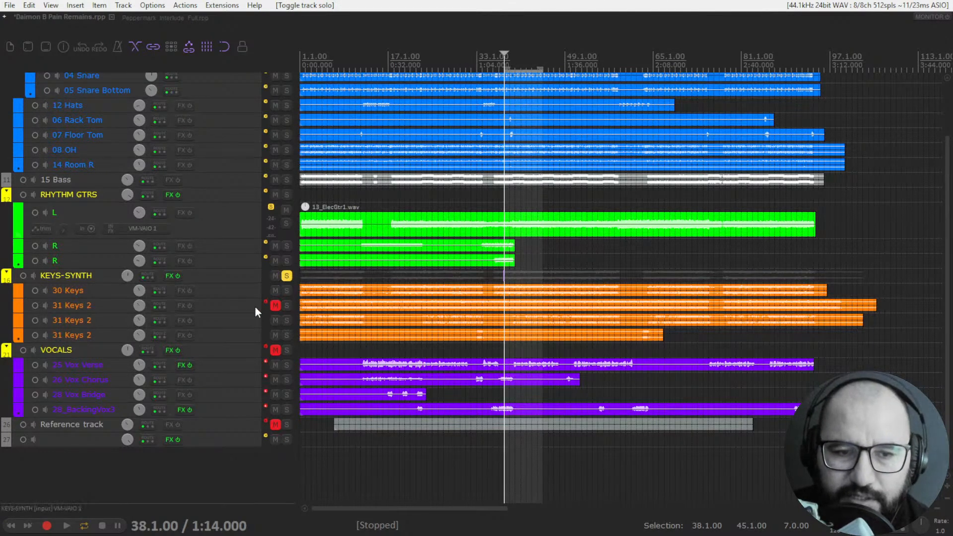
right_click(168, 277)
left_click(233, 288)
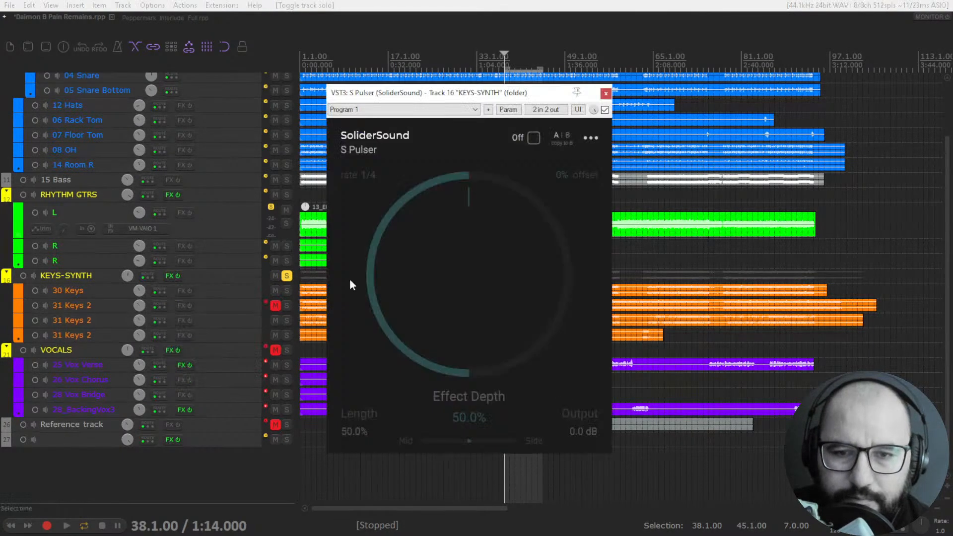
Step: Play the soloed keys with S Pulser bypassed, and re-enable the plugin during playback
left_click(605, 110)
key("space")
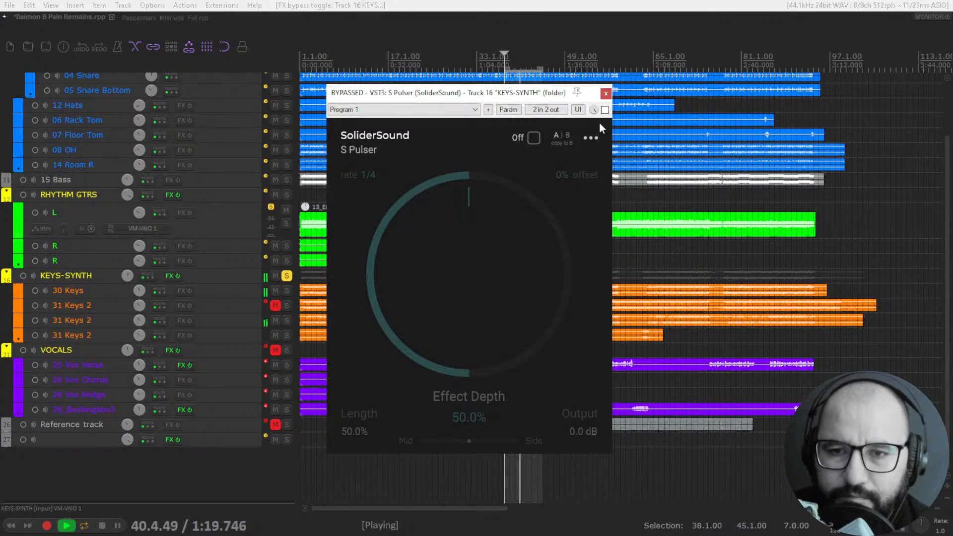
left_click(605, 109)
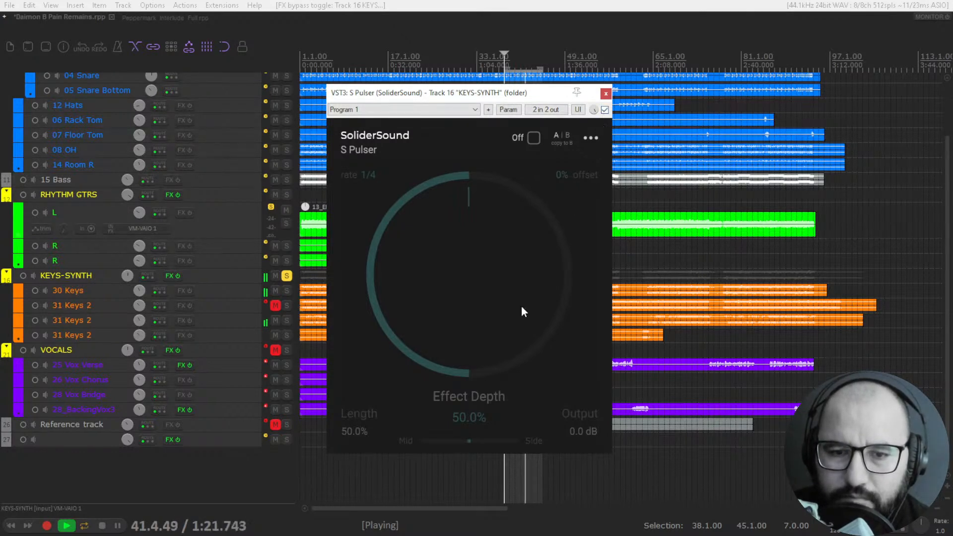
Step: Switch on the keys' pulser with an effect depth of about 71.6% and the mid/side balance fully at Side
left_click(535, 138)
left_click_drag(475, 278, 477, 246)
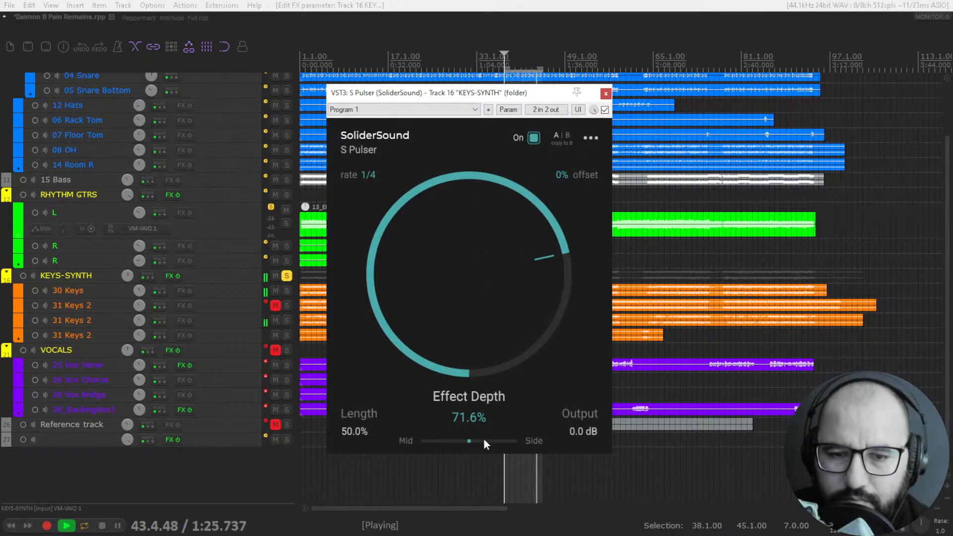
left_click_drag(470, 442, 537, 441)
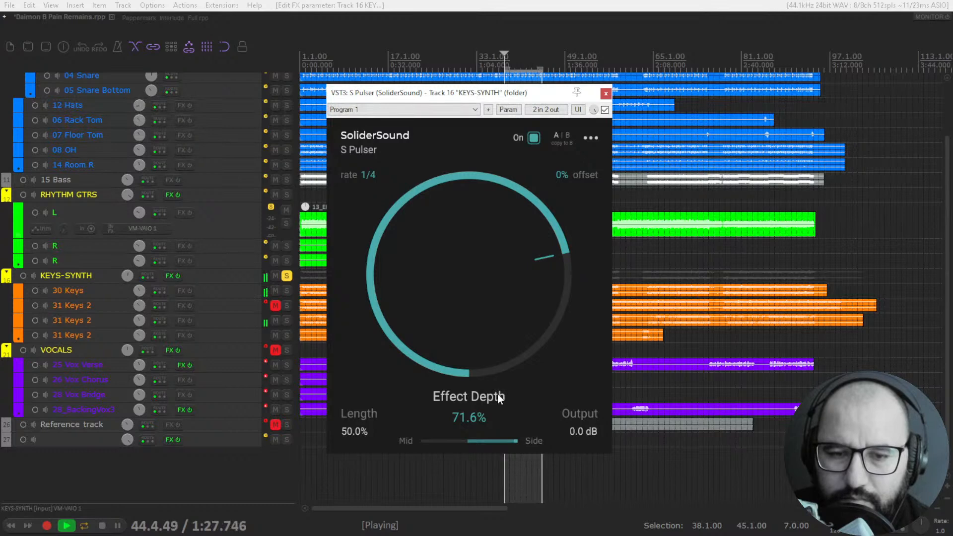
key("space")
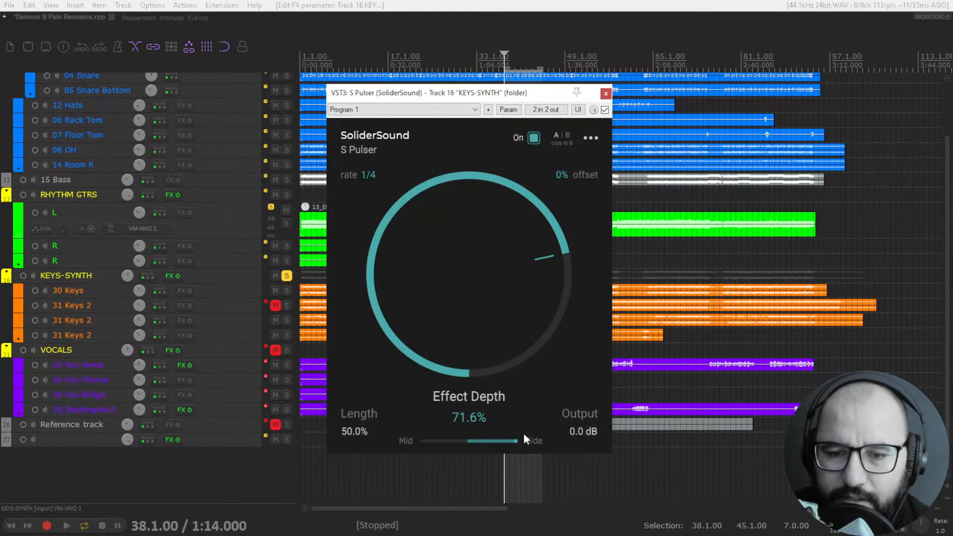
key("space")
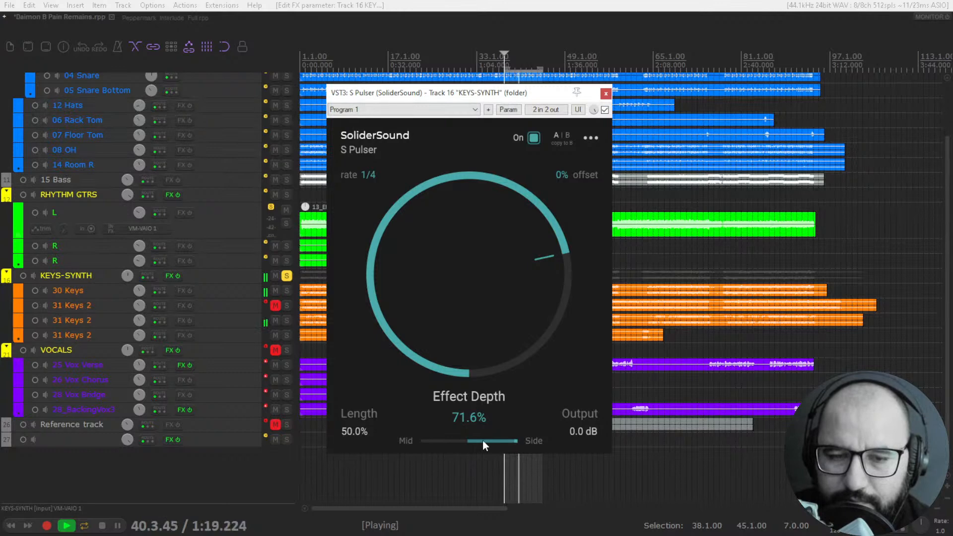
left_click_drag(399, 440, 532, 444)
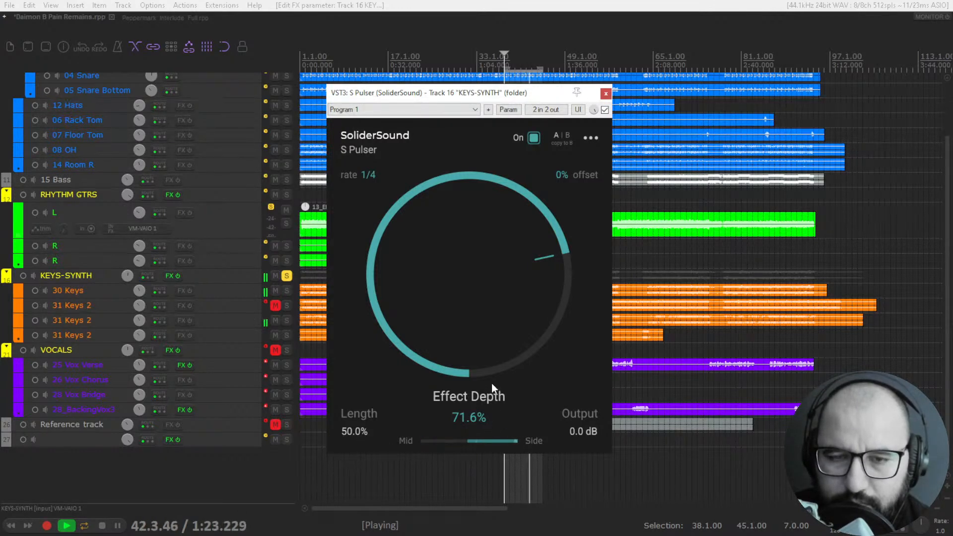
Step: Set the keys' pulse rate to 1/12 and the effect depth to 100%, and replay the selection from its start
left_click(368, 176)
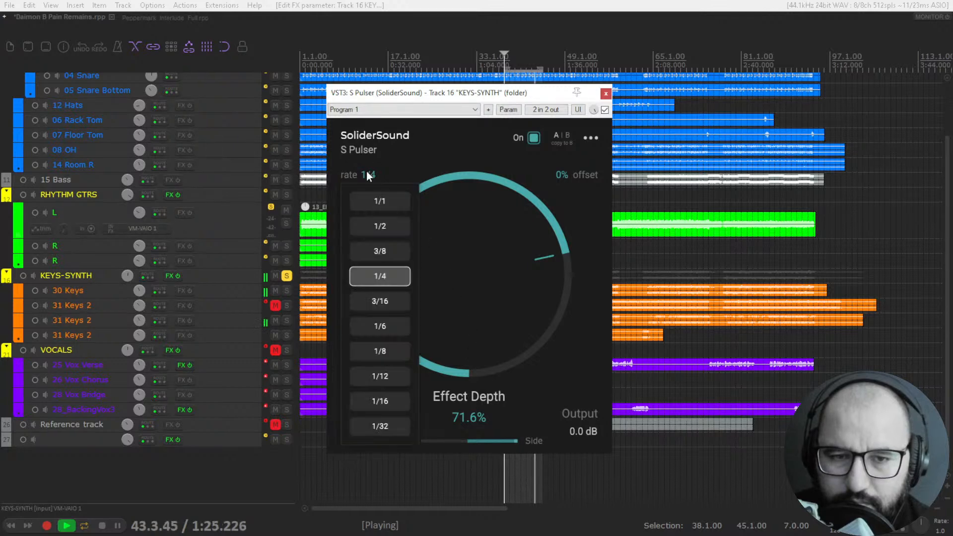
left_click(379, 375)
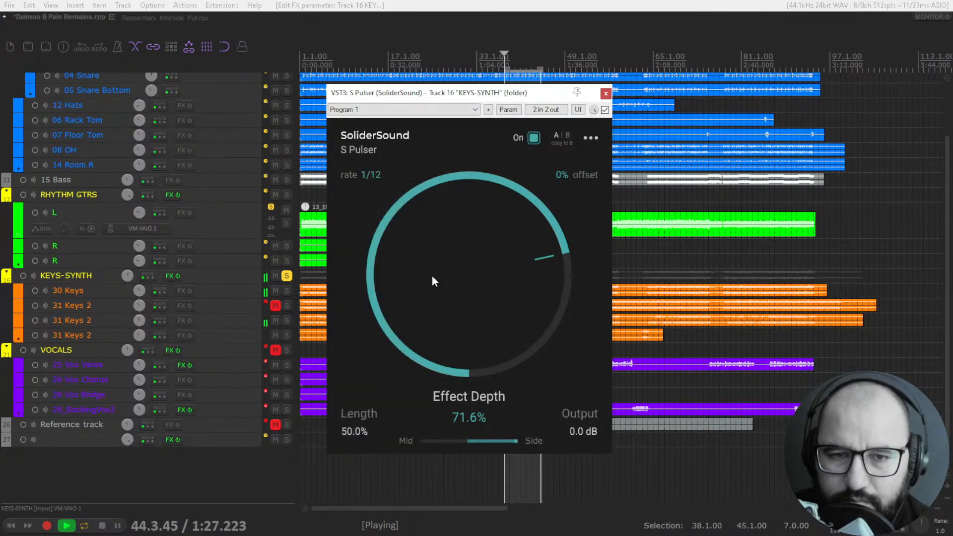
mouse_move(450, 252)
left_mouse_down()
mouse_move(447, 282)
mouse_move(453, 239)
left_mouse_up()
key("space")
key("space")
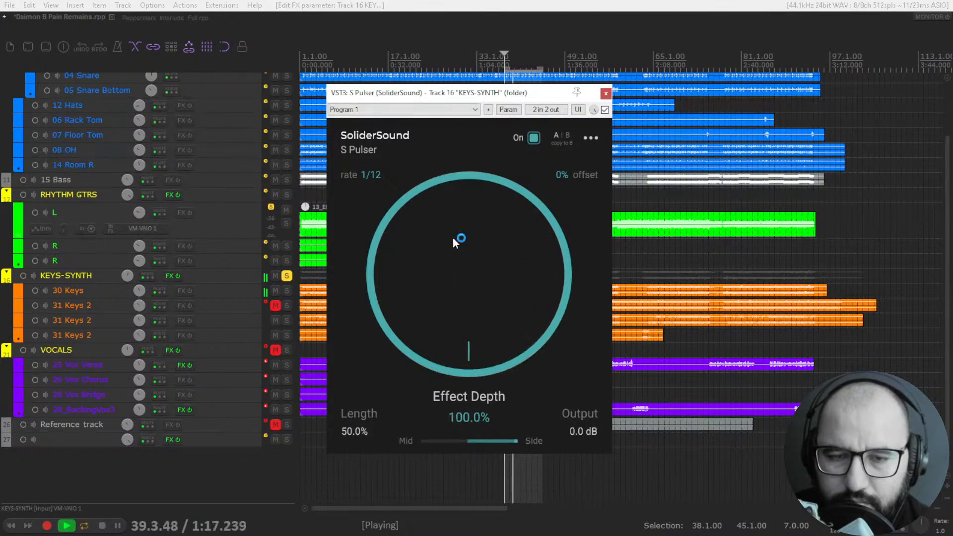
Step: Unsolo the KEYS-SYNTH folder to hear its pulsing effect in the instrumental mix
left_click(287, 276)
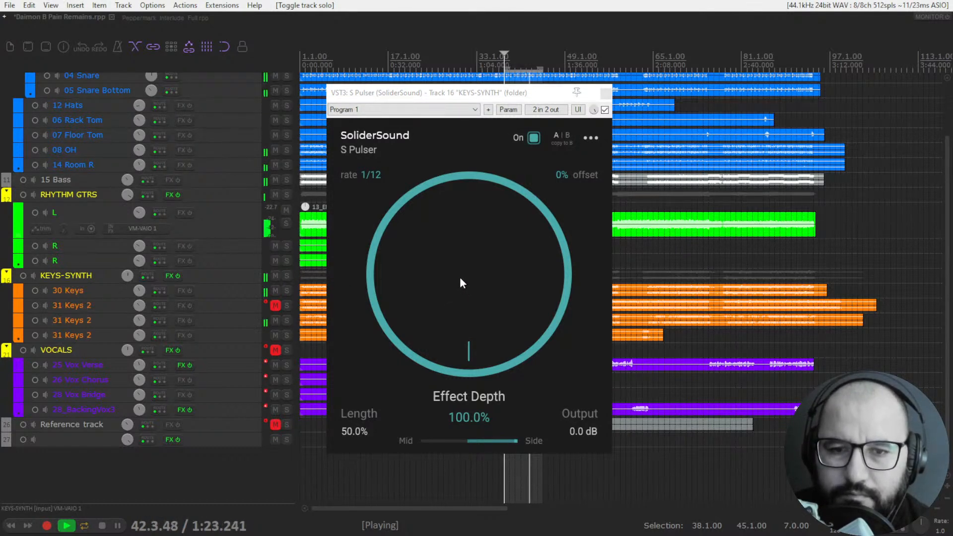
left_click_drag(460, 278, 437, 279)
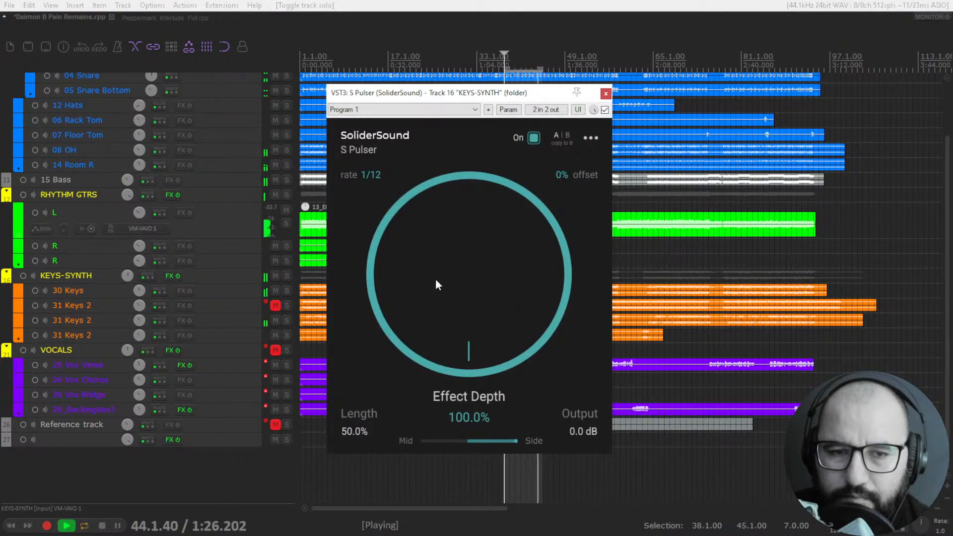
Step: Enable S Pulser on the RHYTHM GTRS folder to hear it with the keys' pulser in the mix, and stop playback
right_click(170, 196)
left_click(181, 209)
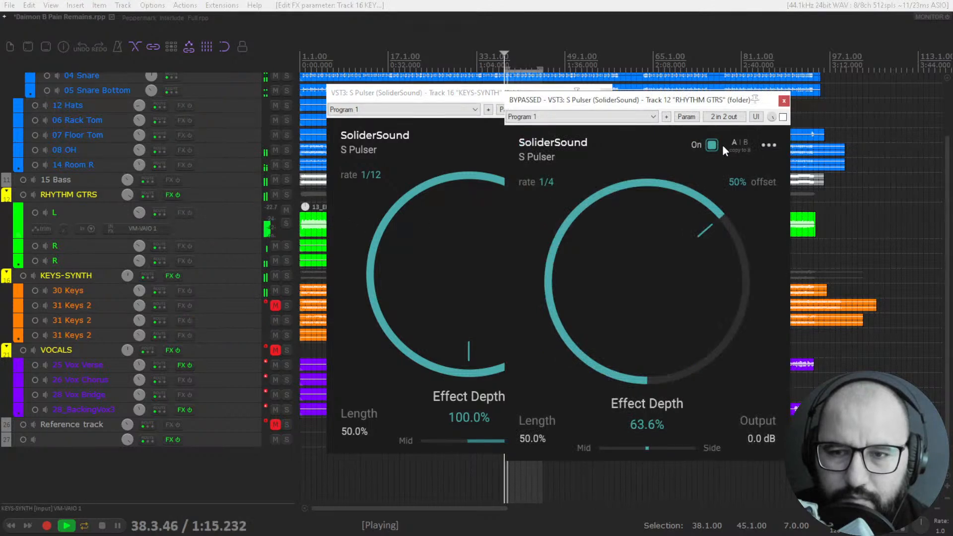
left_click(783, 117)
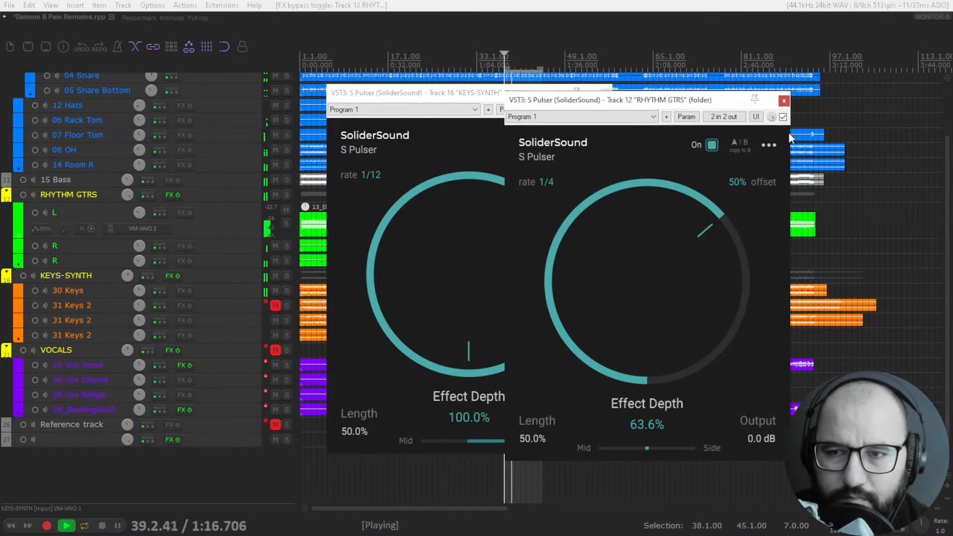
key("space")
Step: Close both S Pulser windows and switch to the Peppermark_Interlude_Full.rpp project
left_click(783, 101)
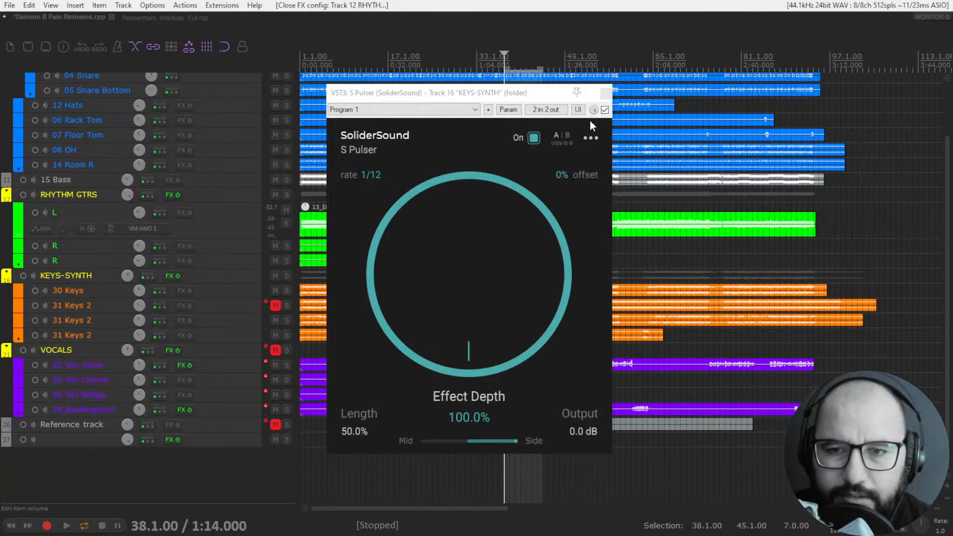
left_click(606, 94)
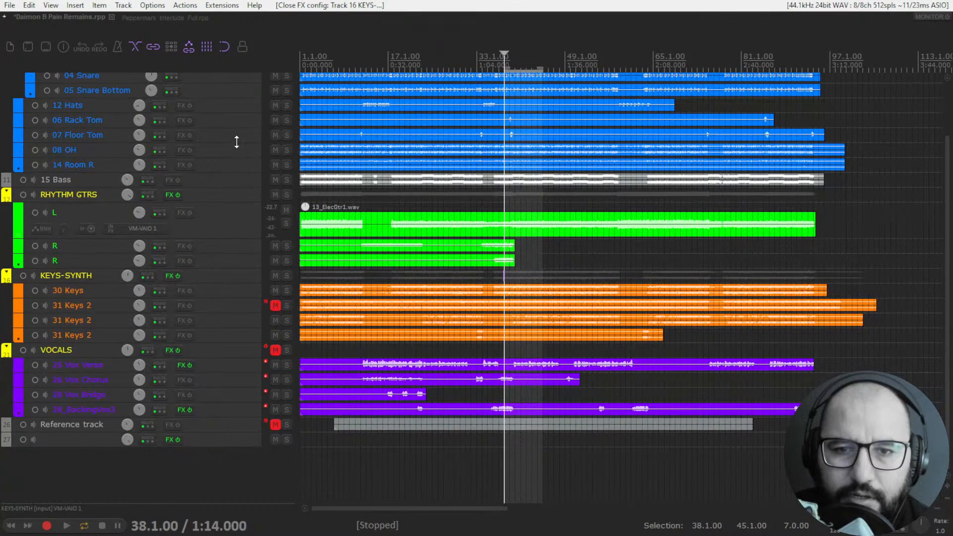
left_click(165, 17)
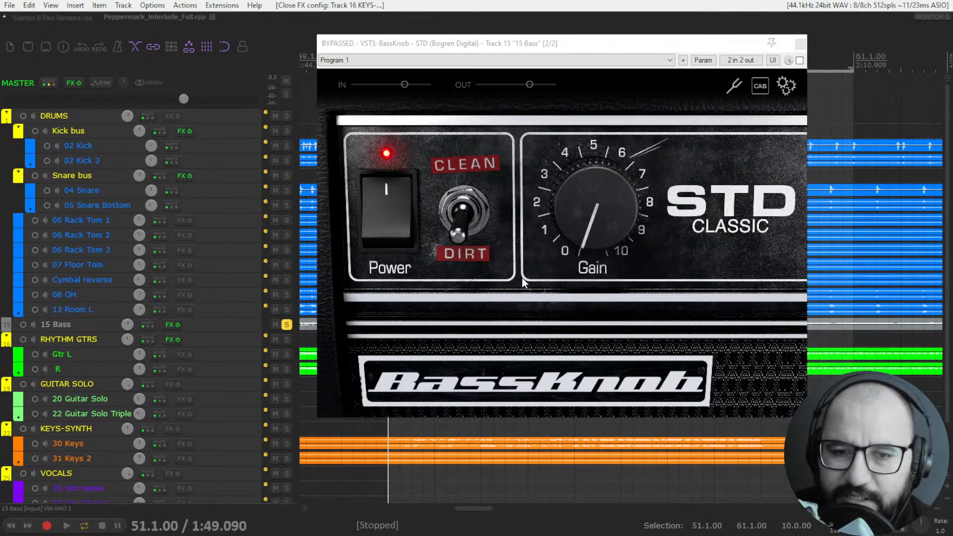
Step: Raise the bass track's BassKnob gain to about 6 and try its Clean/Dirt switch
left_click(582, 235)
mouse_move(581, 165)
left_mouse_down()
mouse_move(576, 250)
mouse_move(576, 177)
mouse_move(573, 203)
mouse_move(570, 234)
mouse_move(588, 131)
mouse_move(573, 235)
mouse_move(585, 150)
left_mouse_up()
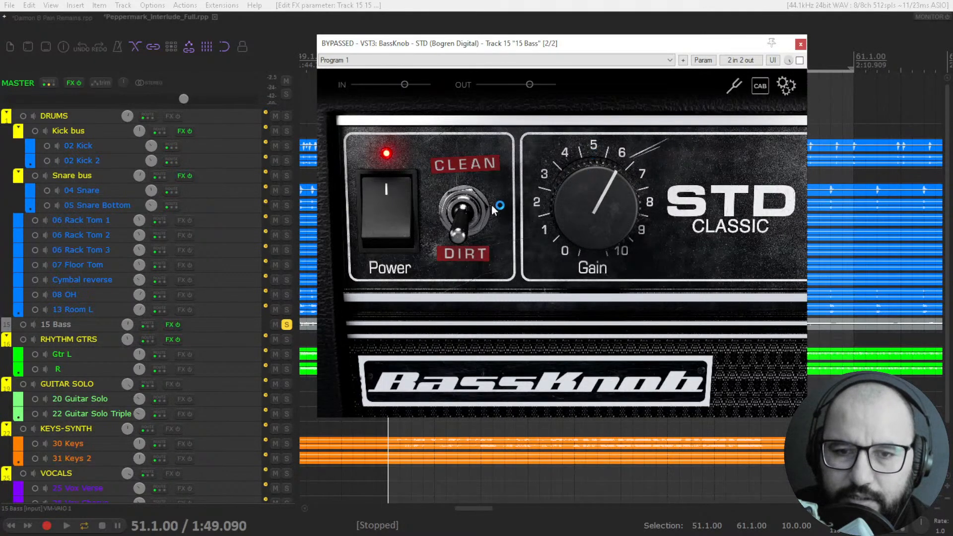
left_click(461, 228)
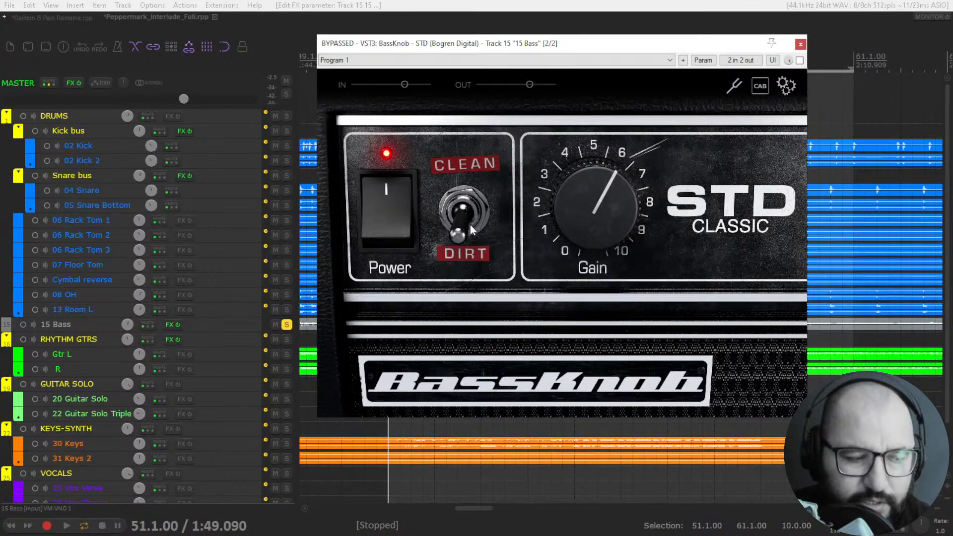
mouse_move(595, 216)
left_mouse_down()
mouse_move(598, 203)
mouse_move(599, 221)
left_mouse_up()
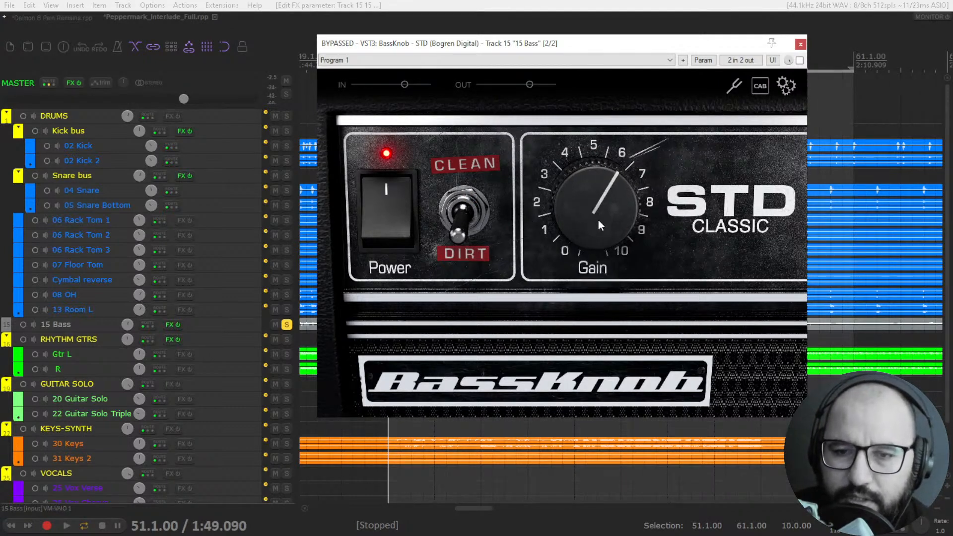
Step: Examine BassKnob's cab toggle, tuner, and gate and input mode settings
left_click(760, 86)
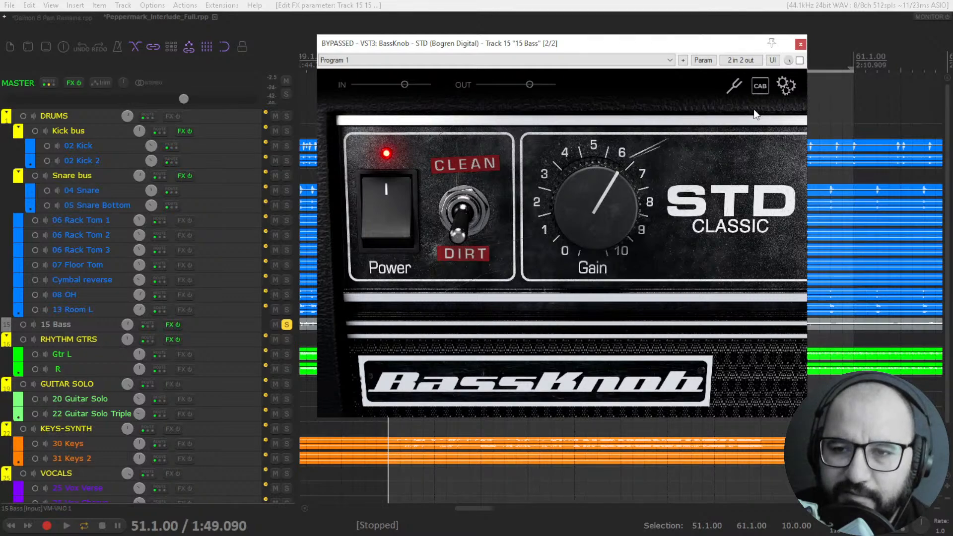
left_click(734, 87)
left_click(790, 179)
left_click(787, 85)
left_click(728, 133)
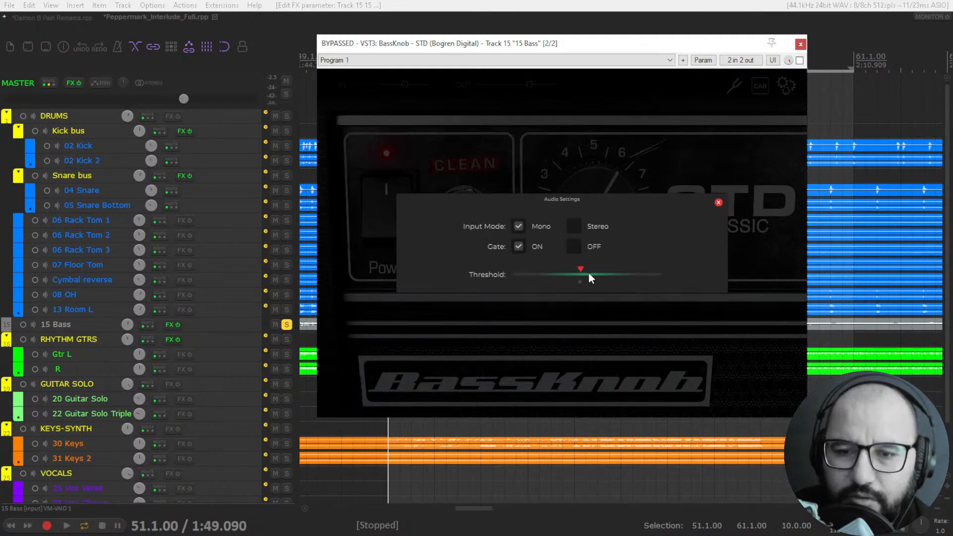
left_click(718, 202)
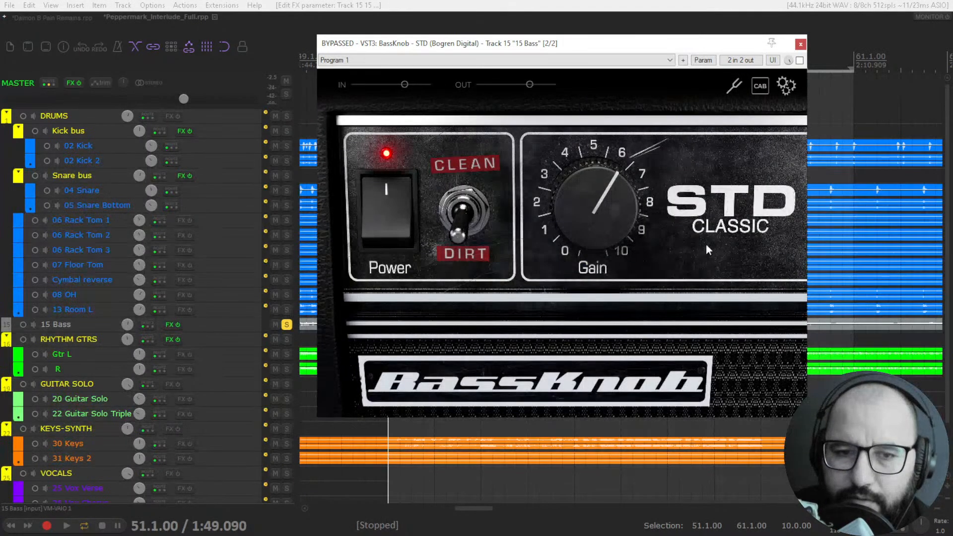
Step: Set the BassKnob gain to about 0.3 and audition the bypassed bass both soloed and in the mix
left_click_drag(583, 194, 576, 297)
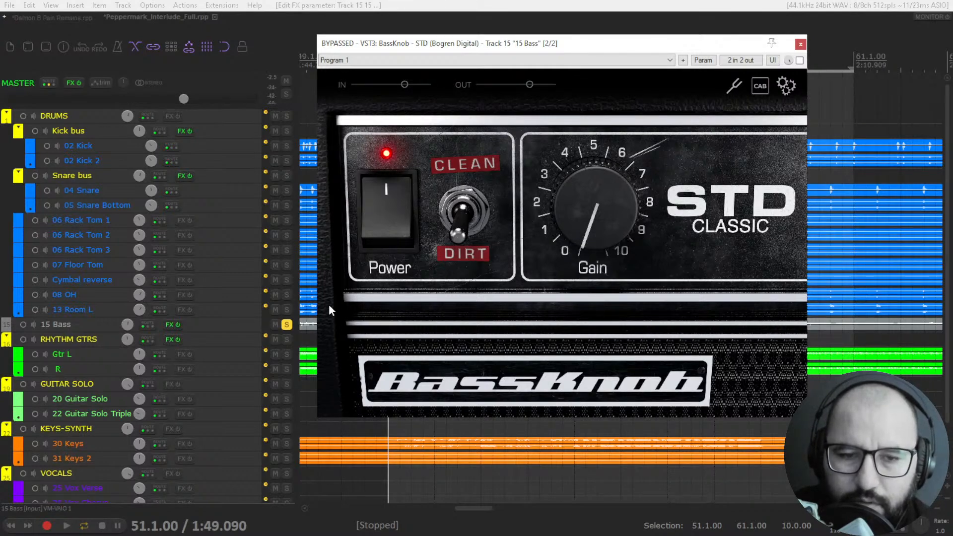
mouse_move(565, 225)
left_mouse_down()
mouse_move(569, 203)
mouse_move(578, 229)
left_mouse_up()
key("space")
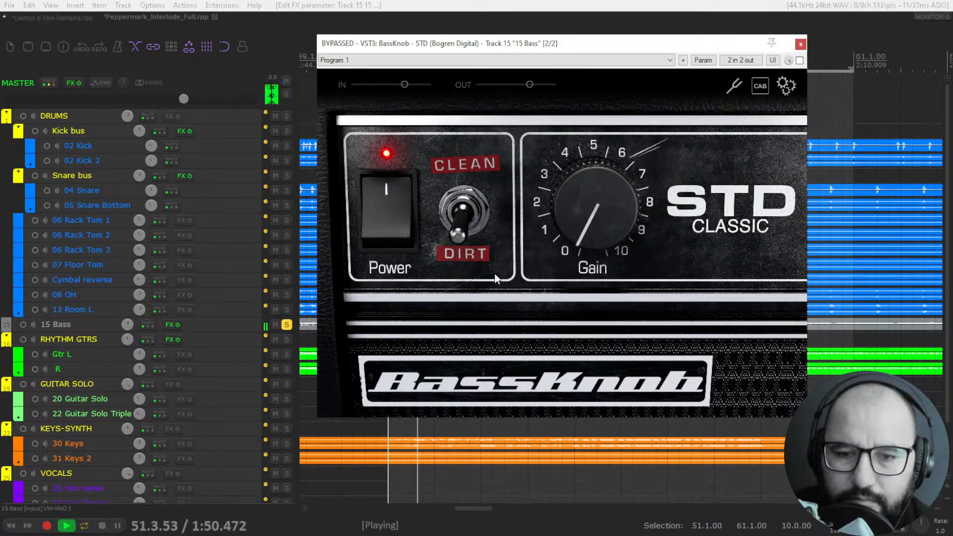
left_click(286, 324)
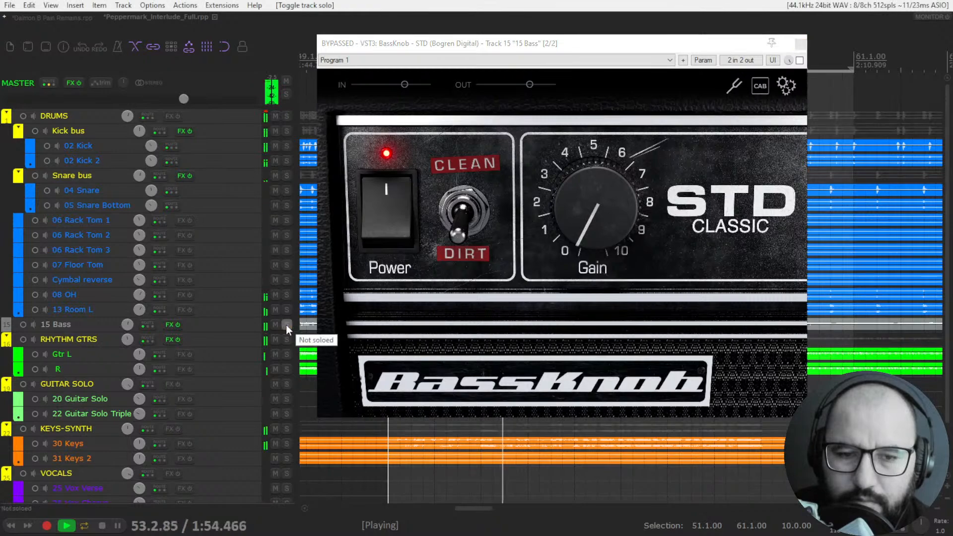
left_click(286, 324)
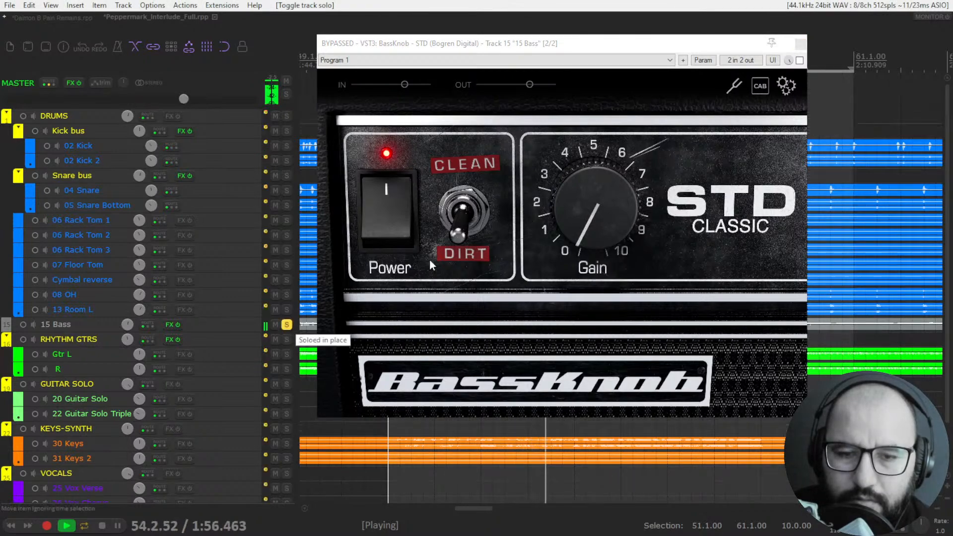
key("space")
mouse_move(561, 226)
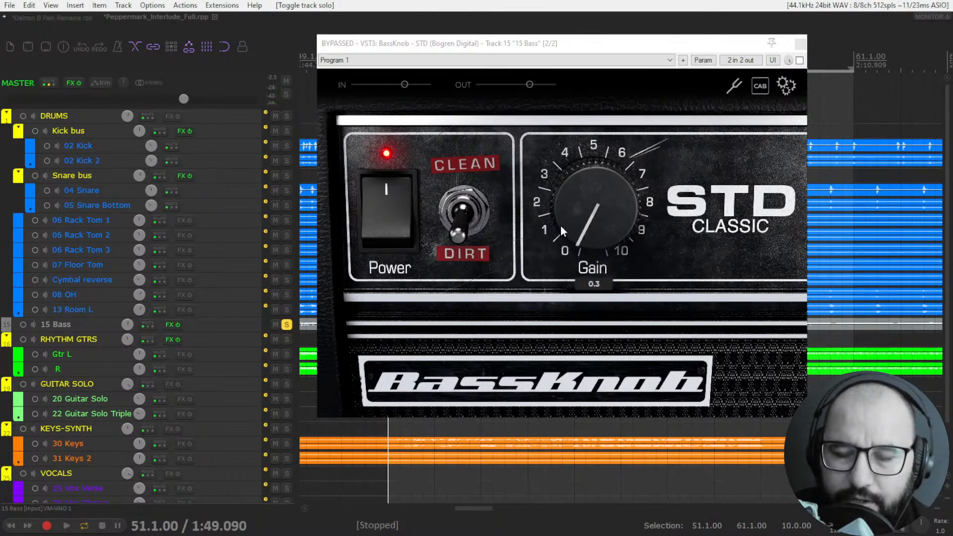
Step: Enable BassKnob on the soloed bass and raise its gain to 6.7 during playback
left_click(800, 60)
key("space")
left_click_drag(602, 222, 585, 151)
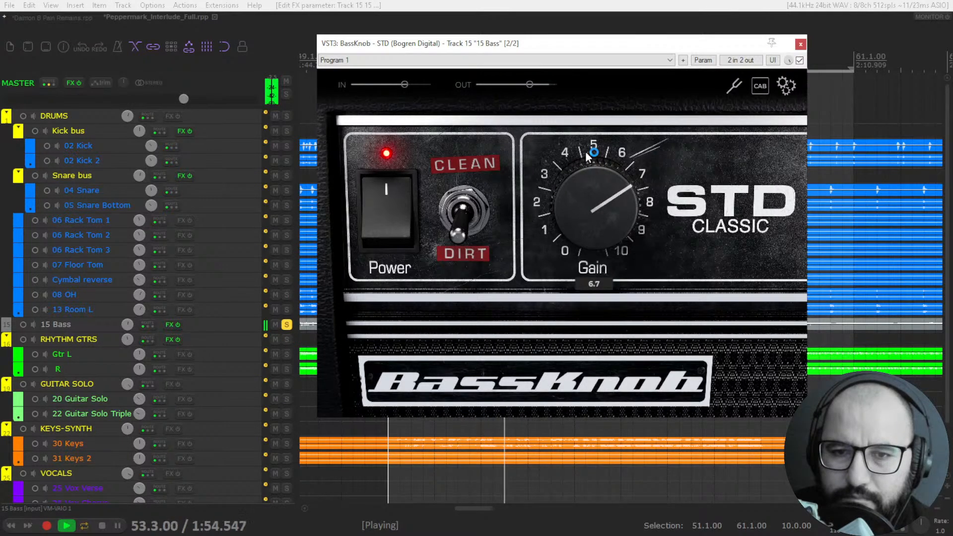
Step: Audition BassKnob's Clean channel with the gain at 6.6, and stop playback
left_click(465, 209)
mouse_move(568, 204)
left_mouse_down()
mouse_move(574, 144)
mouse_move(565, 205)
left_mouse_up()
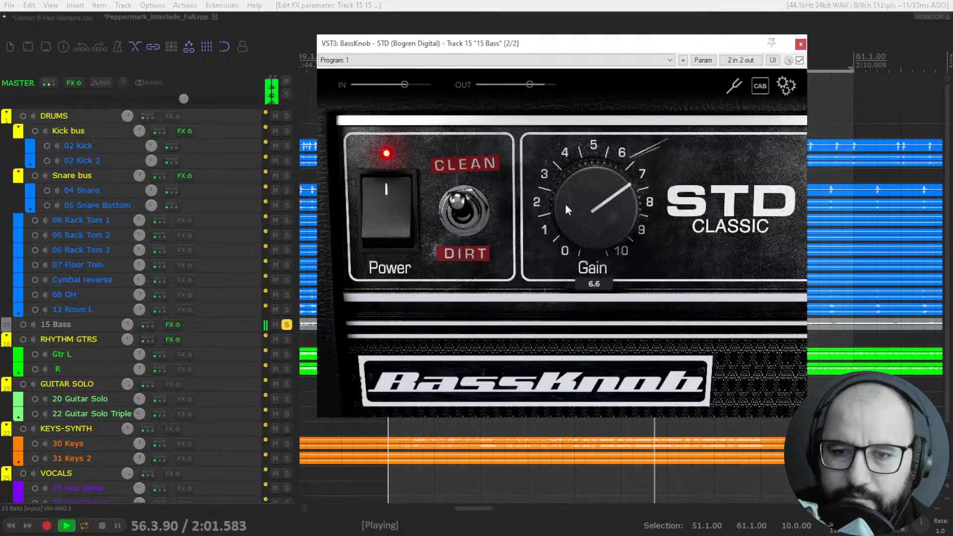
key("space")
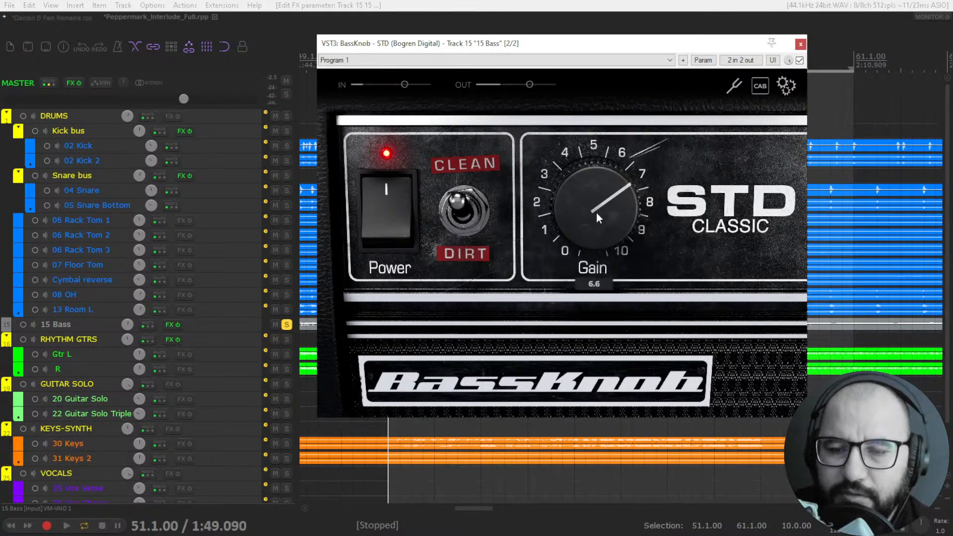
Step: Raise the BassKnob gain to about 7.4 and replay the soloed bass on the Dirt and Clean channels
left_click(472, 225)
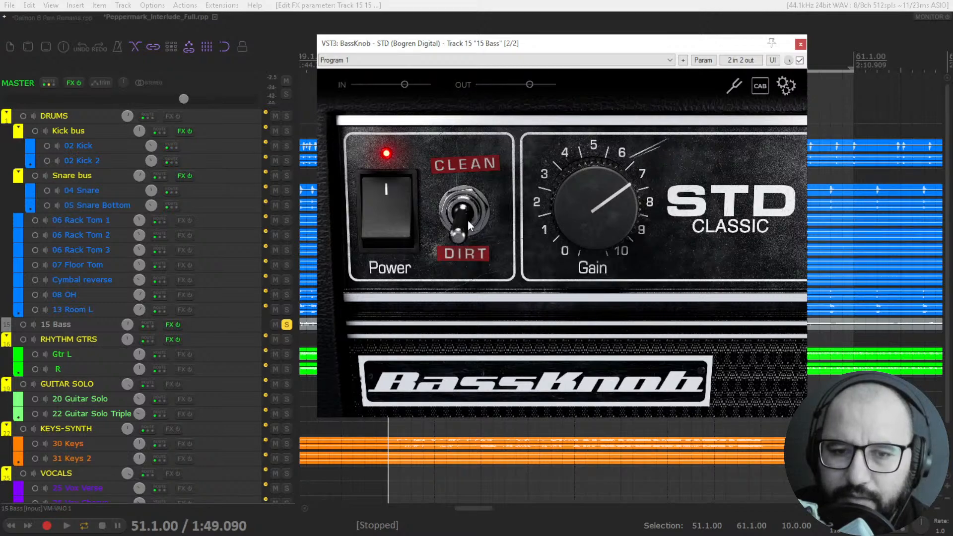
left_click_drag(576, 214, 570, 189)
key("space")
key("space")
key("space")
left_click(470, 213)
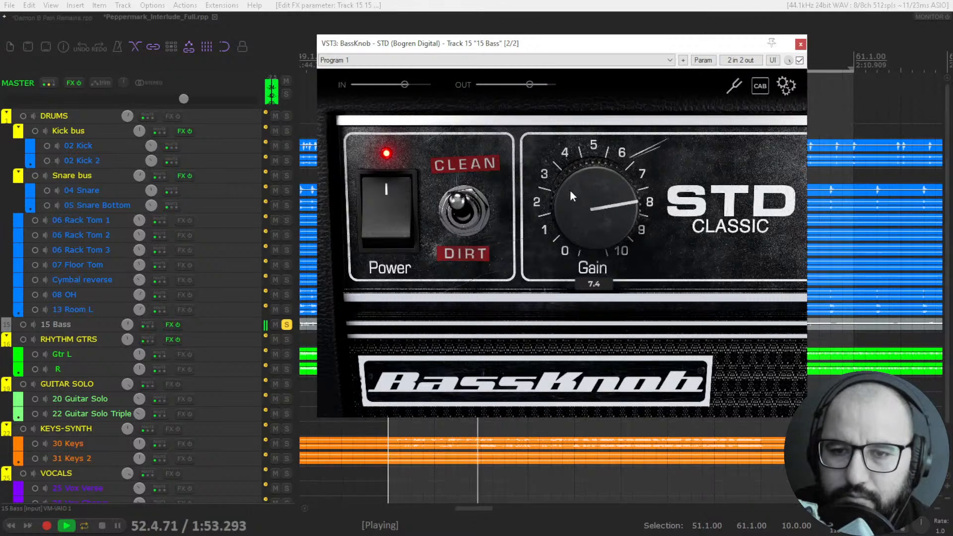
Step: Compare the soloed bass with BassKnob bypassed and enabled, and check its settings options
left_click(800, 60)
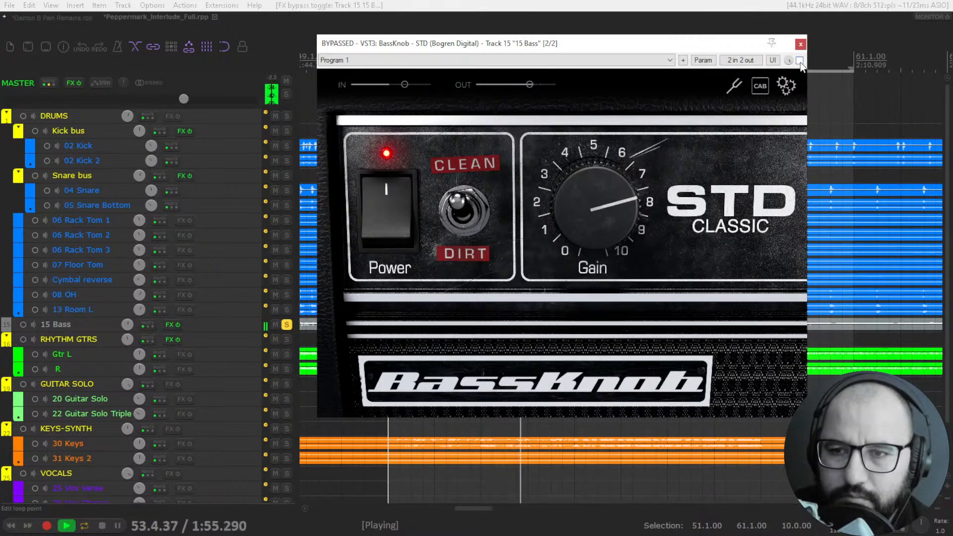
left_click(800, 60)
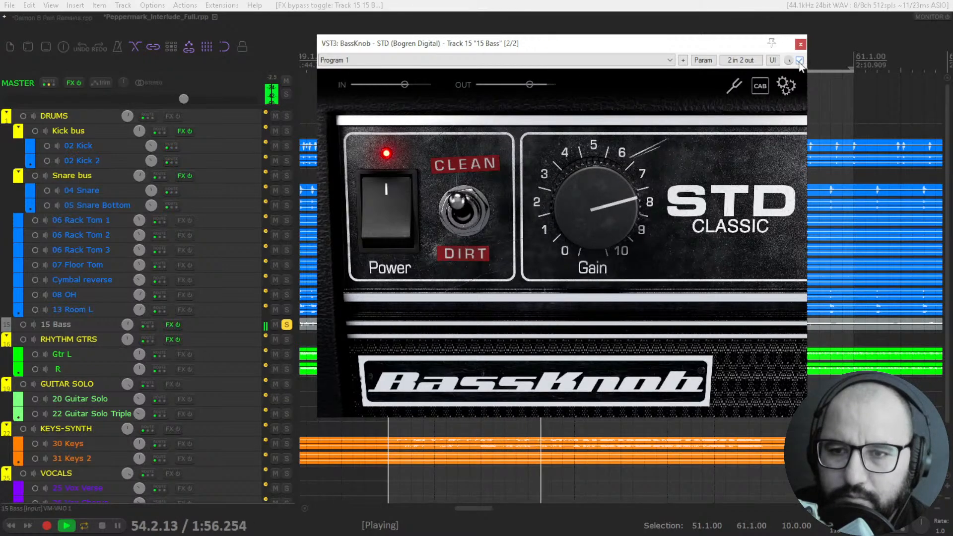
left_click(785, 88)
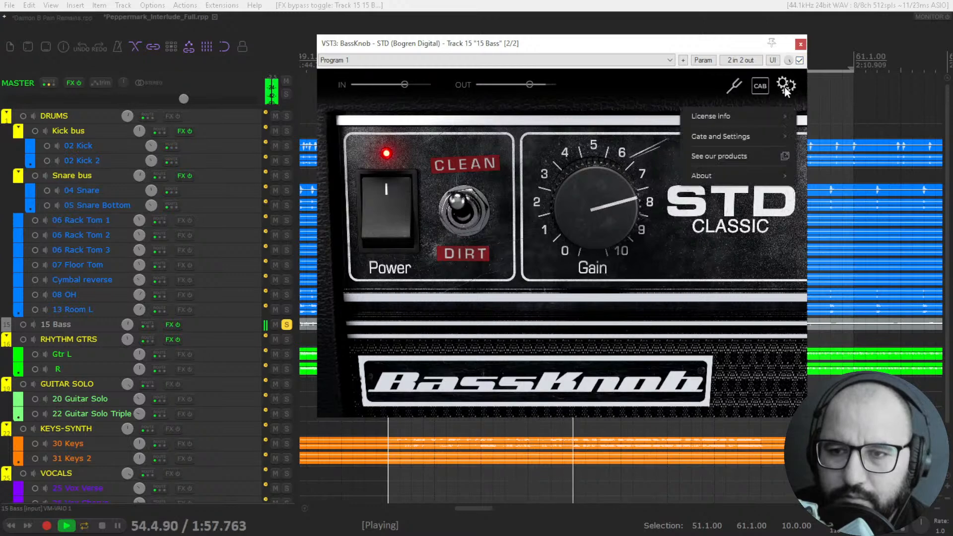
left_click(582, 112)
Step: Lower the BassKnob output to about -2.3 and unsolo the bass to compare bypassed and enabled sound in the mix
left_click_drag(530, 85, 518, 85)
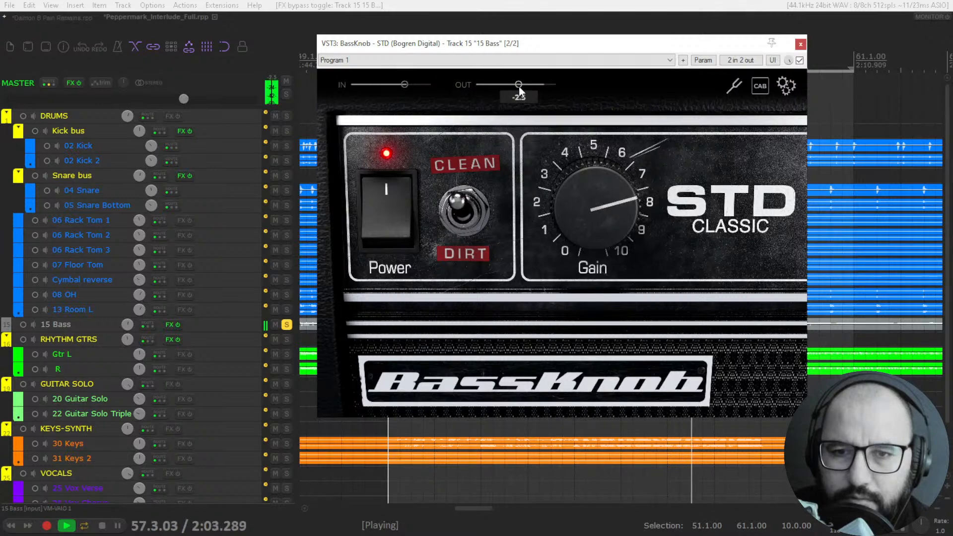
key("space")
left_click(287, 324)
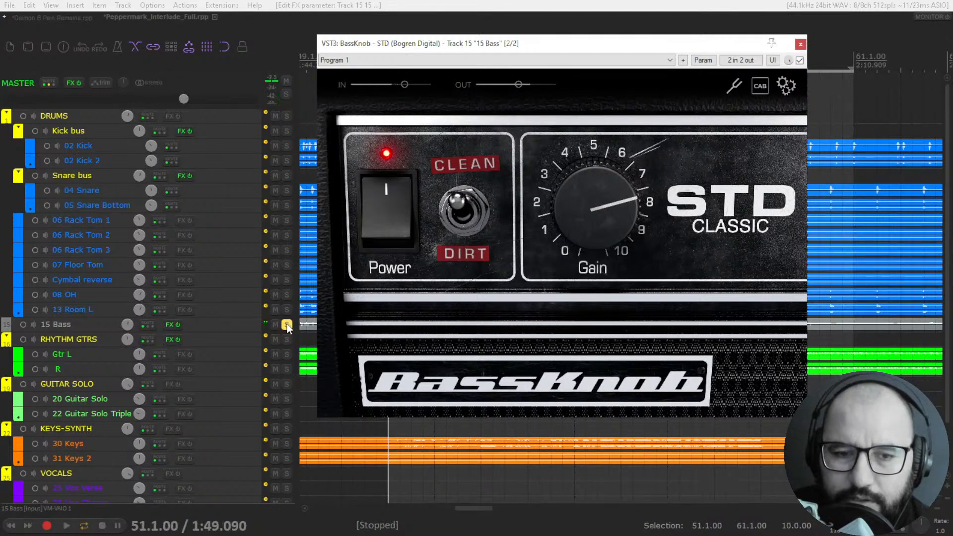
key("space")
left_click_drag(521, 82, 520, 85)
left_click(800, 61)
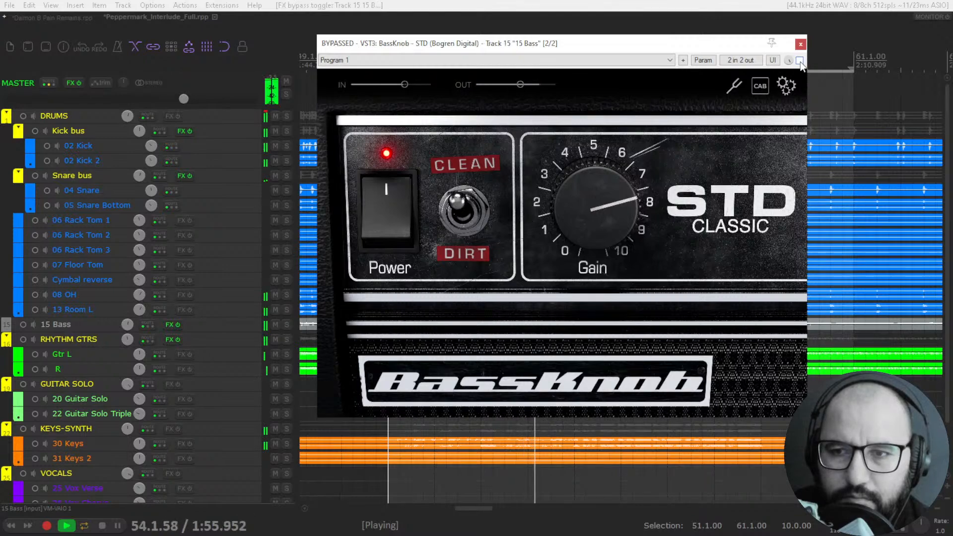
left_click(800, 60)
Step: Switch BassKnob to the Dirt channel and lower its output further to balance the bass in the mix
left_click(467, 224)
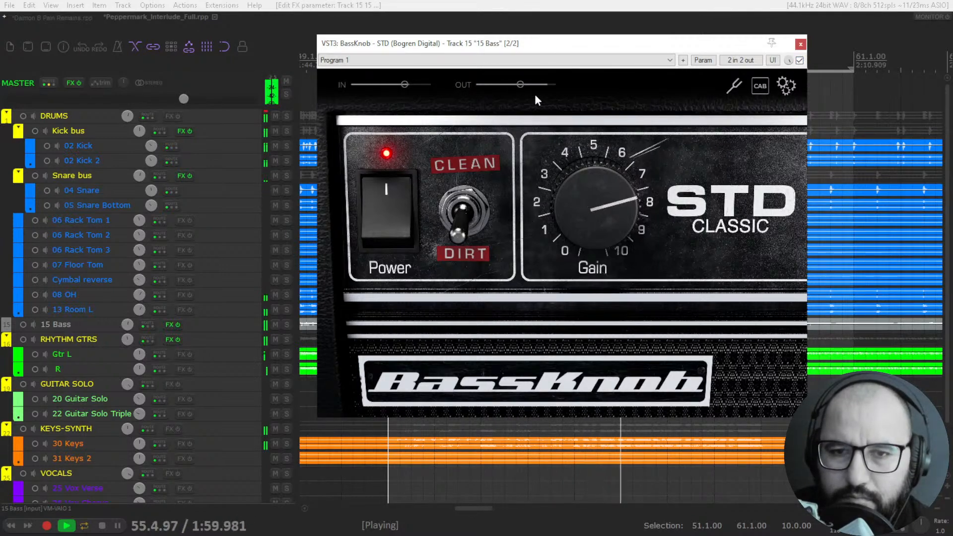
left_click_drag(520, 83, 508, 83)
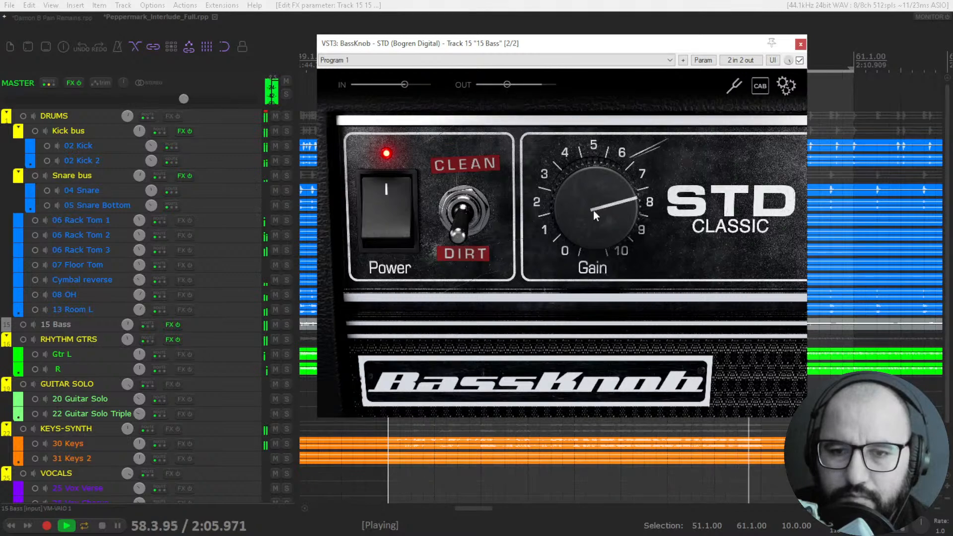
mouse_move(594, 208)
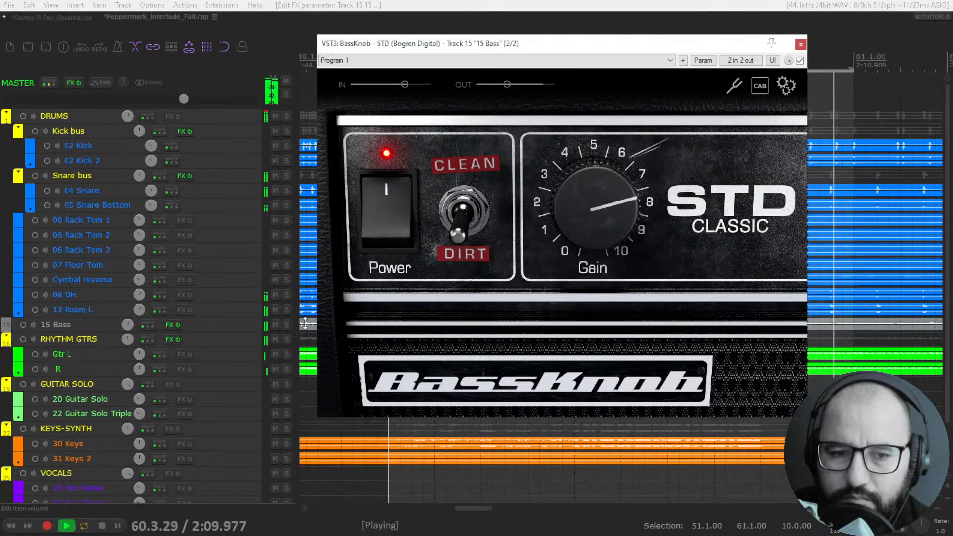
Step: Solo the bass and compare BassKnob bypassed and enabled, and its Clean and Dirt channels
left_click(287, 324)
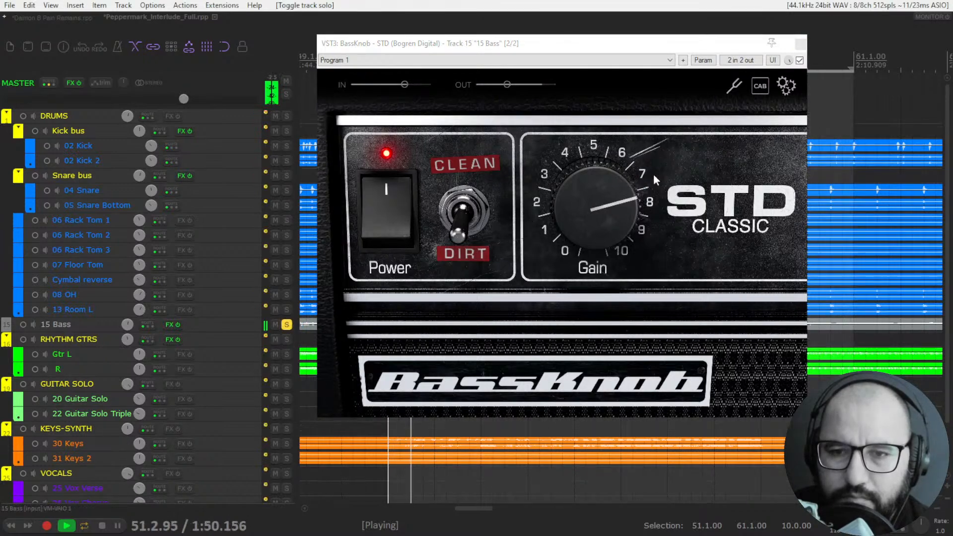
left_click(799, 61)
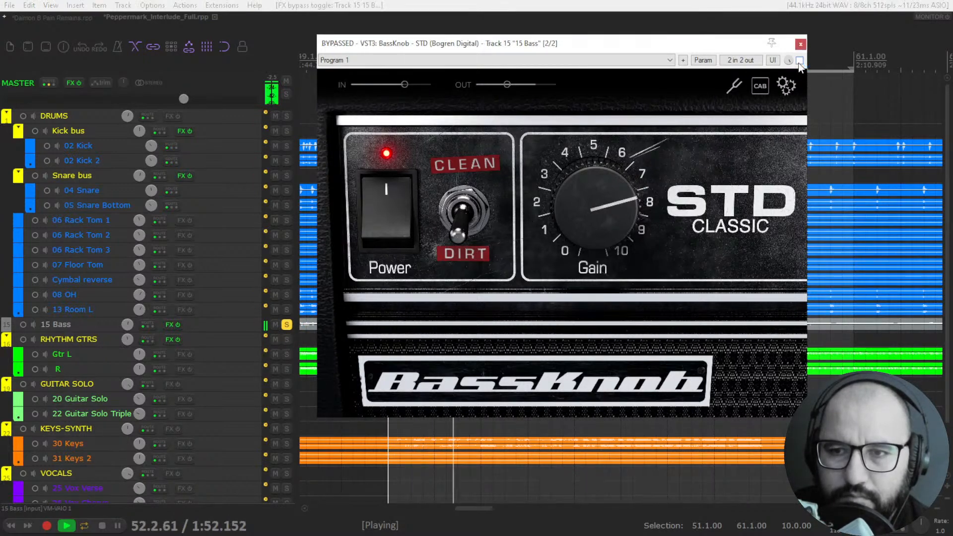
left_click(799, 61)
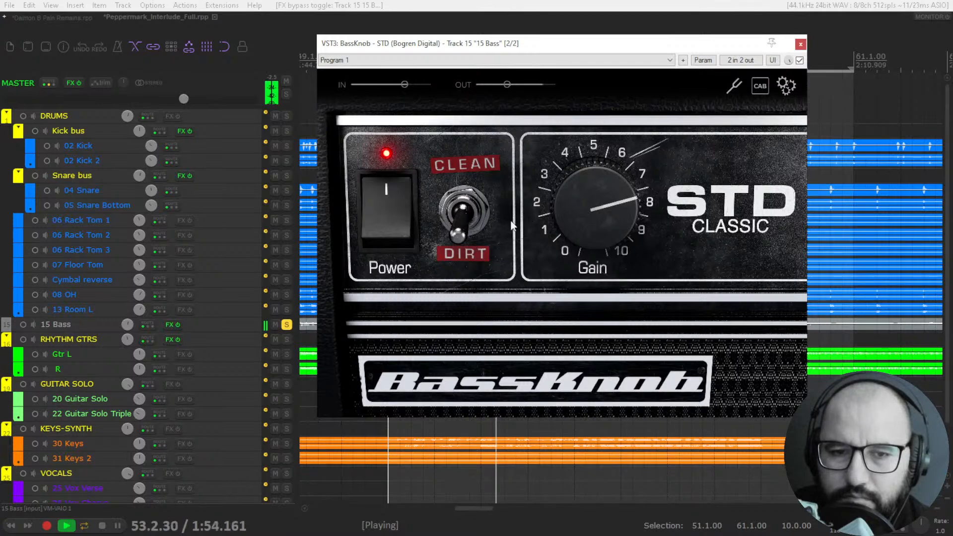
left_click(471, 214)
left_click(466, 222)
Step: Unsolo the bass, reduce BassKnob's gain slightly and its output further while hearing the mix, and stop playback
left_click(287, 327)
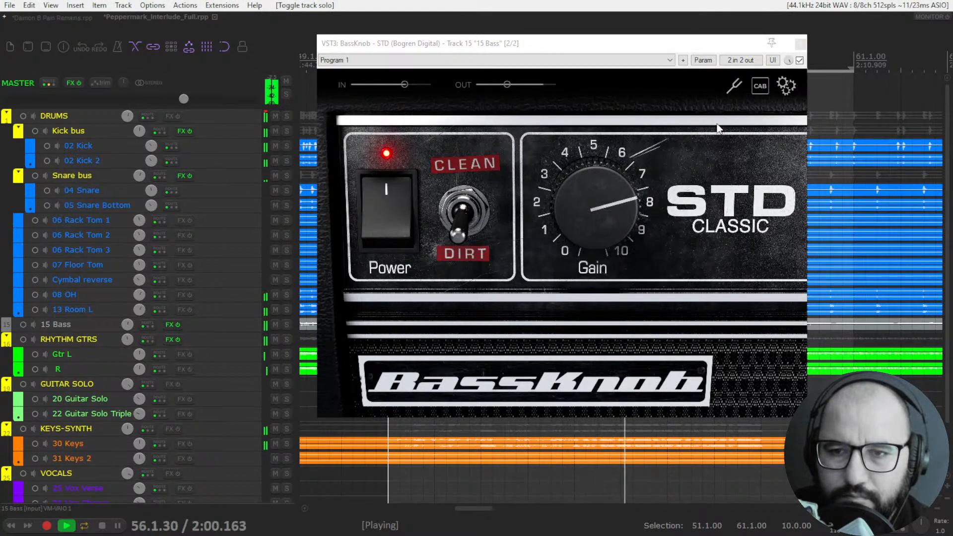
left_click_drag(604, 196, 604, 201)
mouse_move(506, 83)
left_click_drag(507, 82, 510, 85)
left_click_drag(510, 86, 501, 86)
key("space")
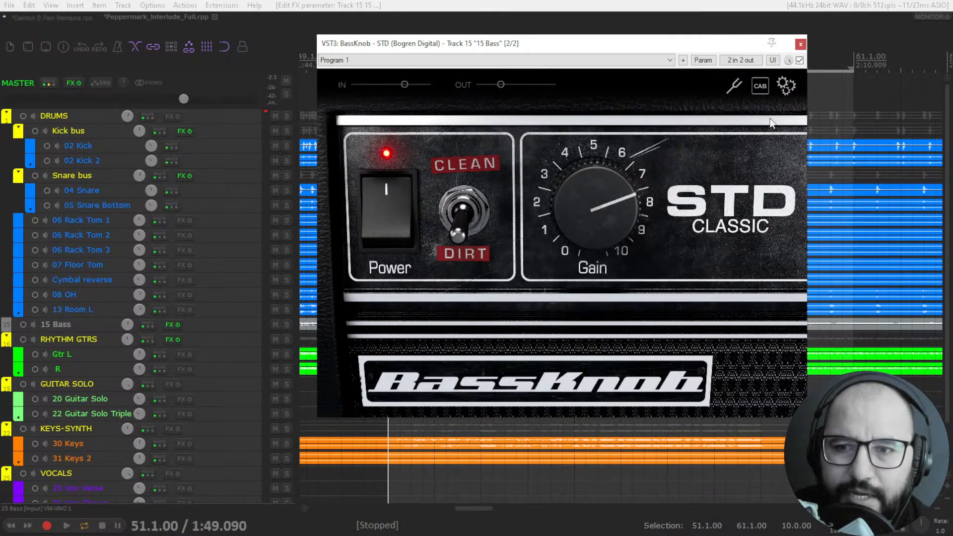
Step: Bypass and close BassKnob on the bass, and switch to the Daimon B Pain Remains project
left_click(800, 60)
left_click(801, 45)
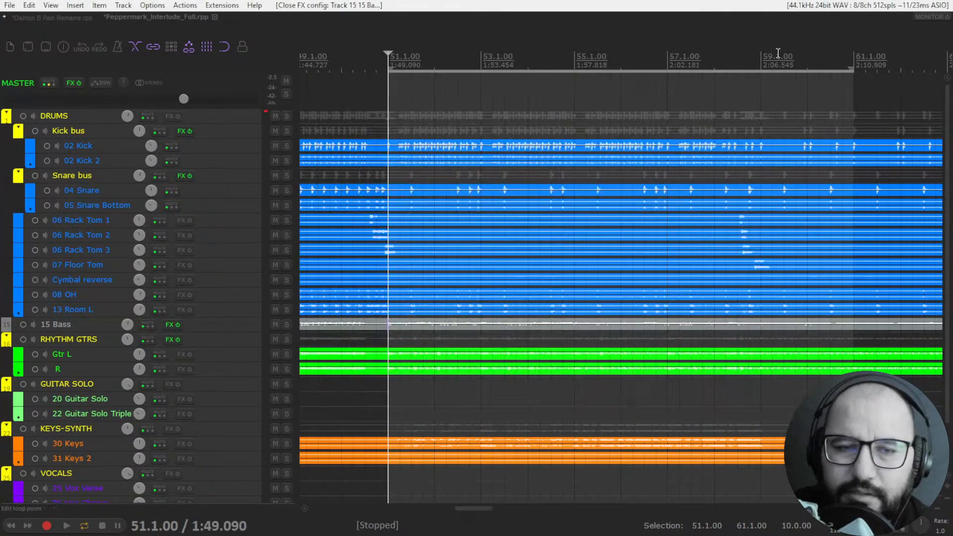
left_click(59, 19)
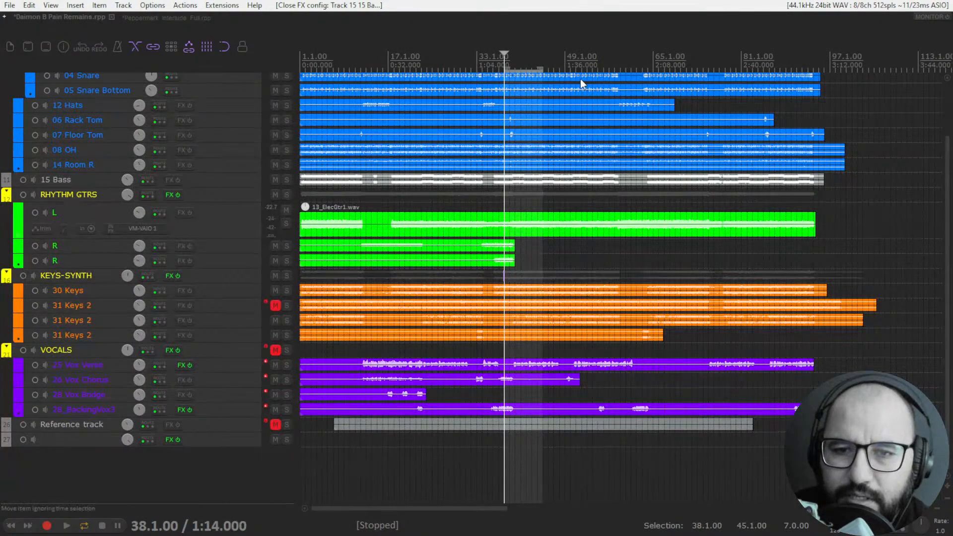
Step: Set the time selection from 50.1.00 to 66.1.00 and place the edit cursor at 50.3.00
left_click_drag(576, 65, 659, 73)
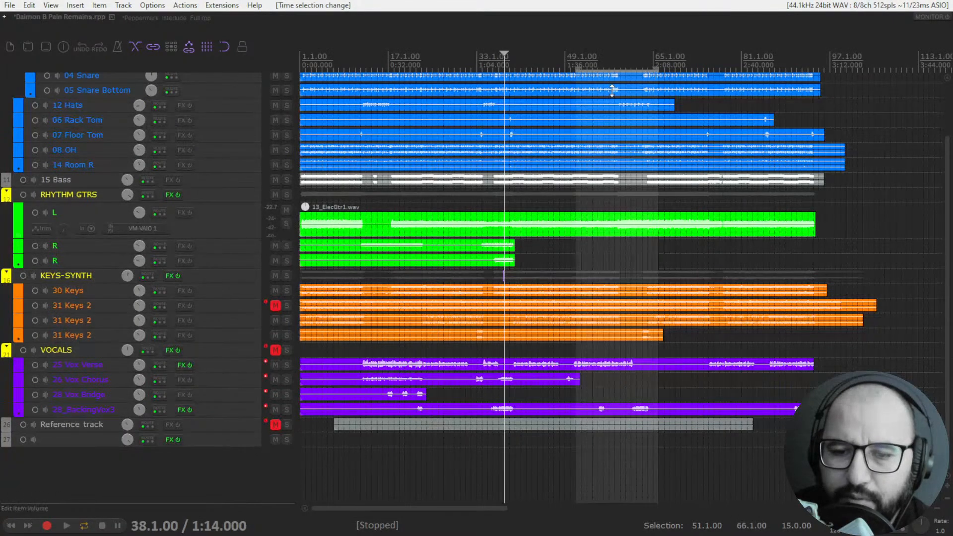
left_click(576, 68)
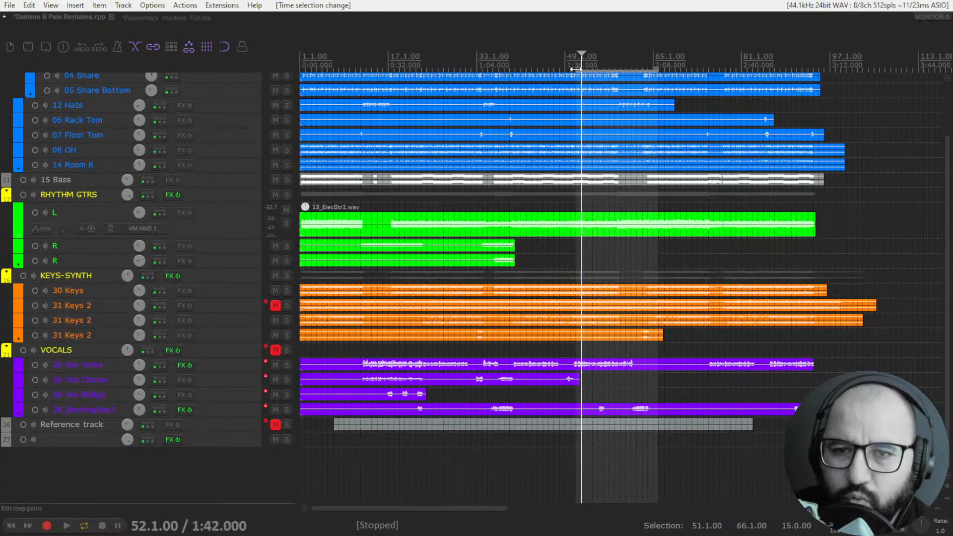
left_click_drag(574, 69, 569, 70)
left_click_drag(657, 69, 657, 70)
left_click(611, 64)
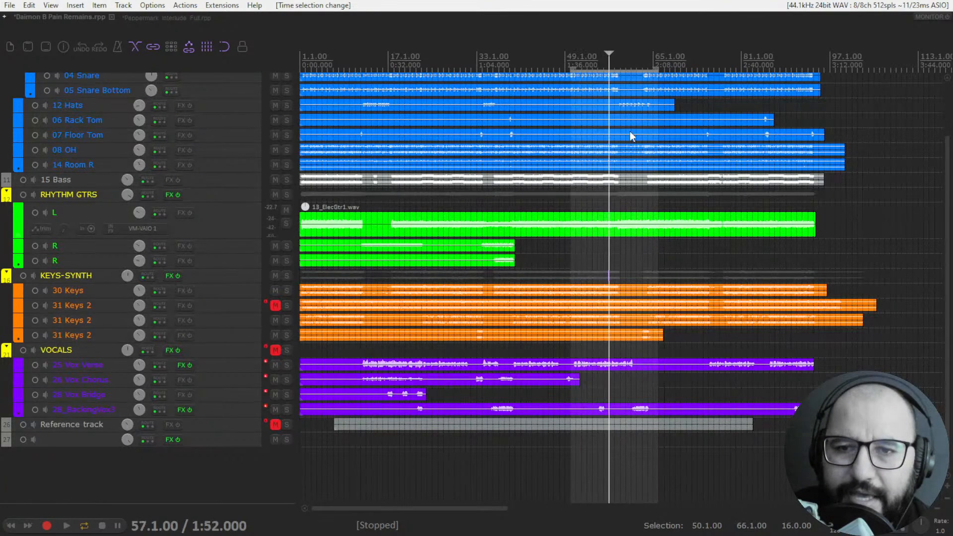
scroll(631, 150, "up", 3)
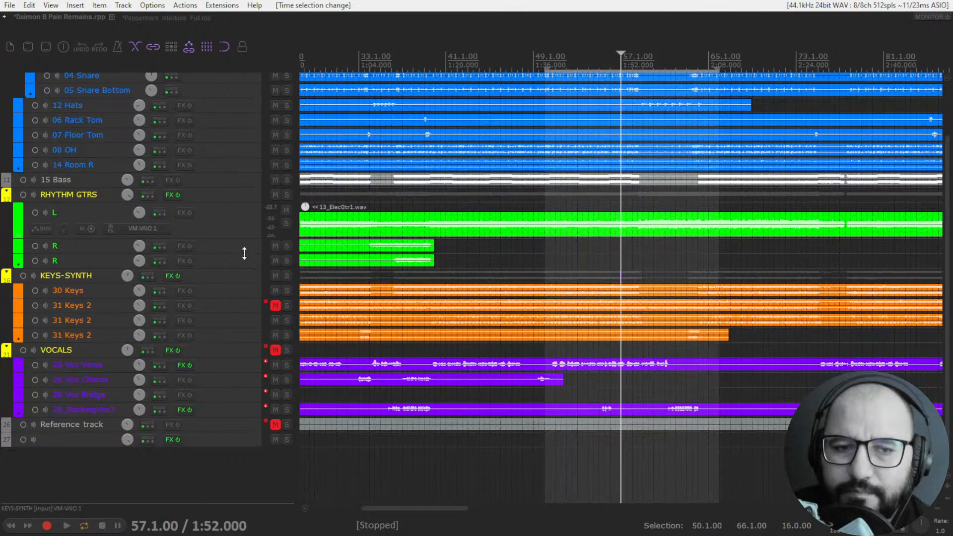
scroll(244, 254, "down", 2)
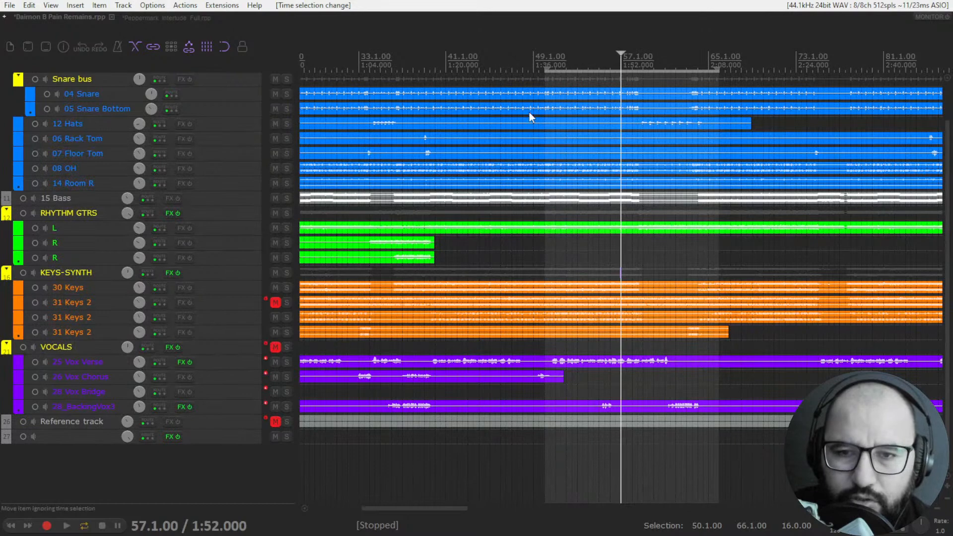
left_click(551, 62)
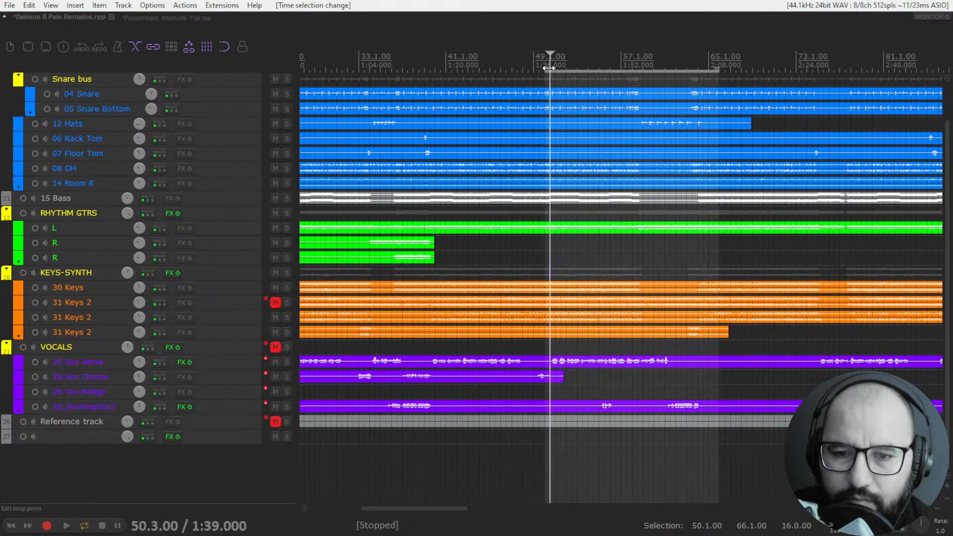
Step: Open the Initial Dynamic Delay plugin on the VOCALS folder track
right_click(169, 347)
left_click(183, 362)
left_click(509, 225)
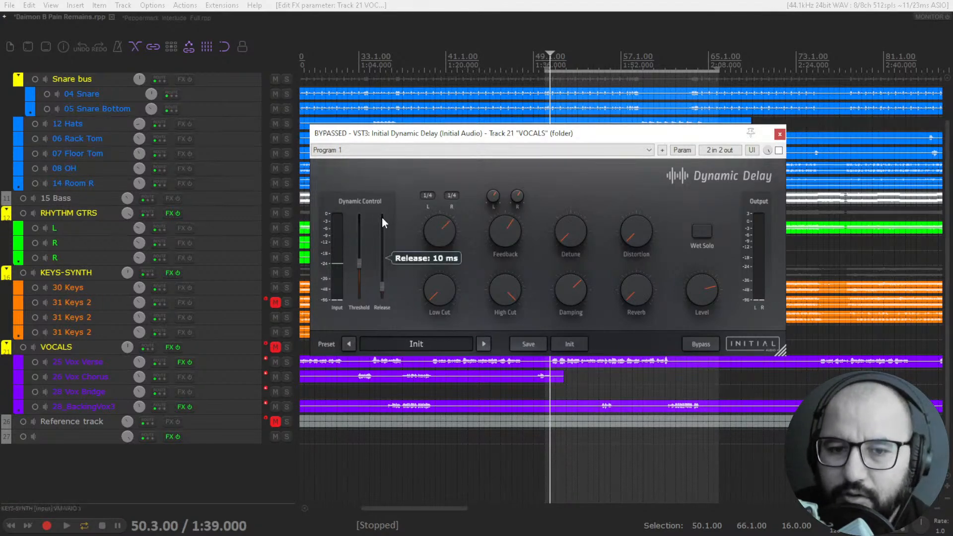
Step: Adjust the delay's Dynamic Control threshold slightly and raise its release to around the middle of the range
mouse_move(360, 264)
left_mouse_down()
mouse_move(362, 245)
mouse_move(359, 265)
left_mouse_up()
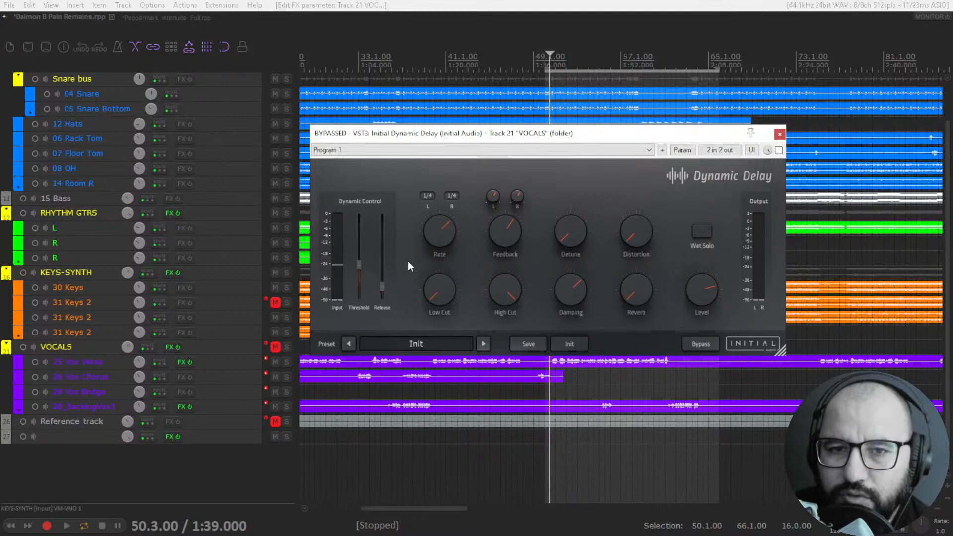
mouse_move(382, 286)
left_mouse_down()
mouse_move(380, 237)
mouse_move(382, 270)
left_mouse_up()
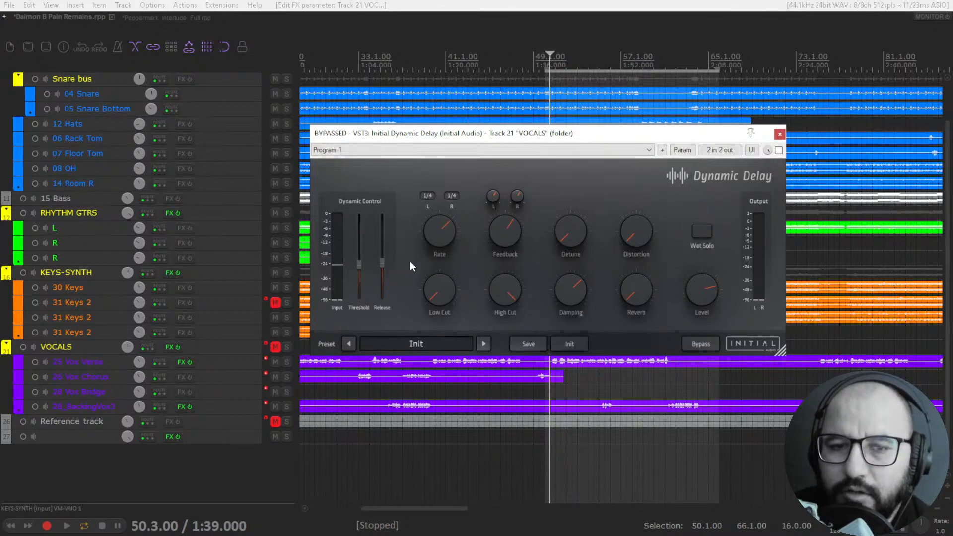
left_click_drag(382, 263, 386, 284)
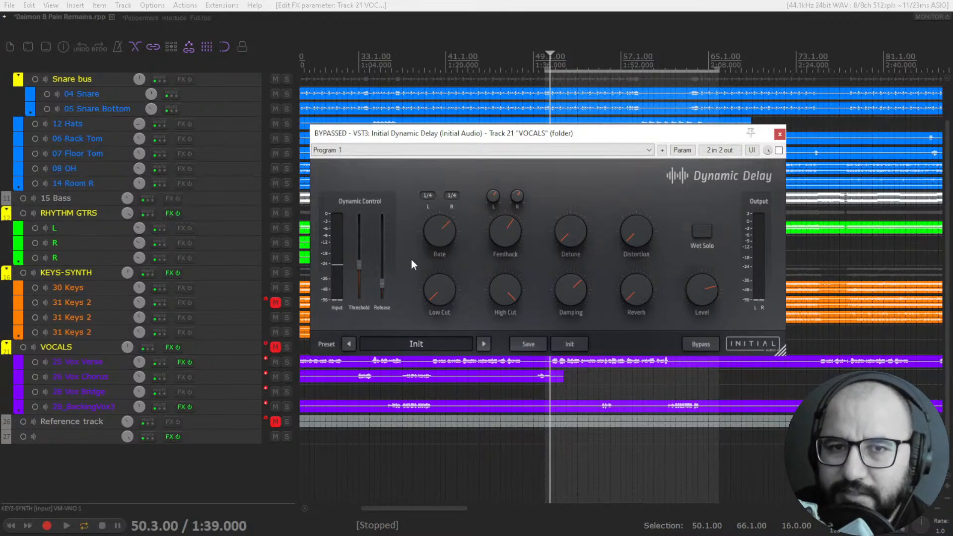
left_click_drag(386, 281, 383, 256)
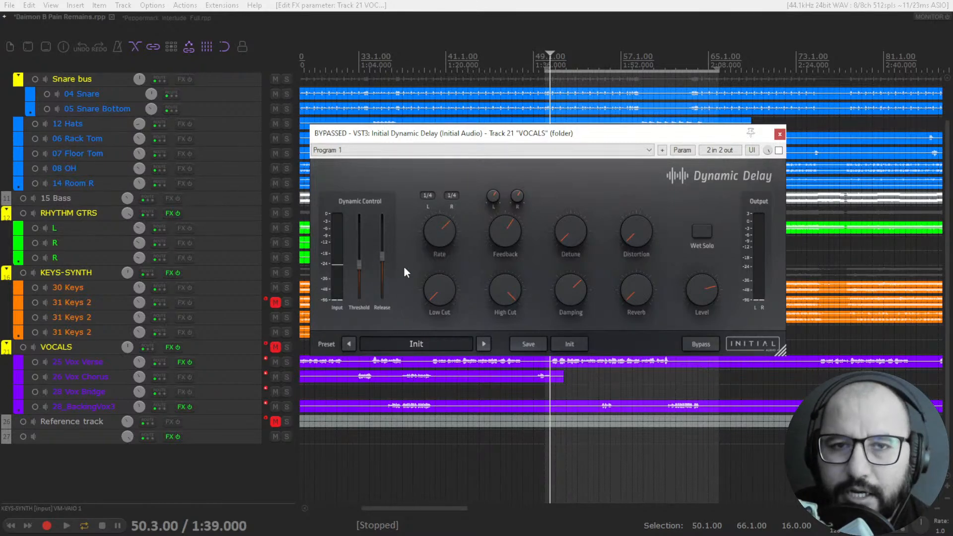
Step: Try separate delay times of 1/2D for the left channel and 2/1T for the right, and return the overall rate to 1/4
mouse_move(436, 229)
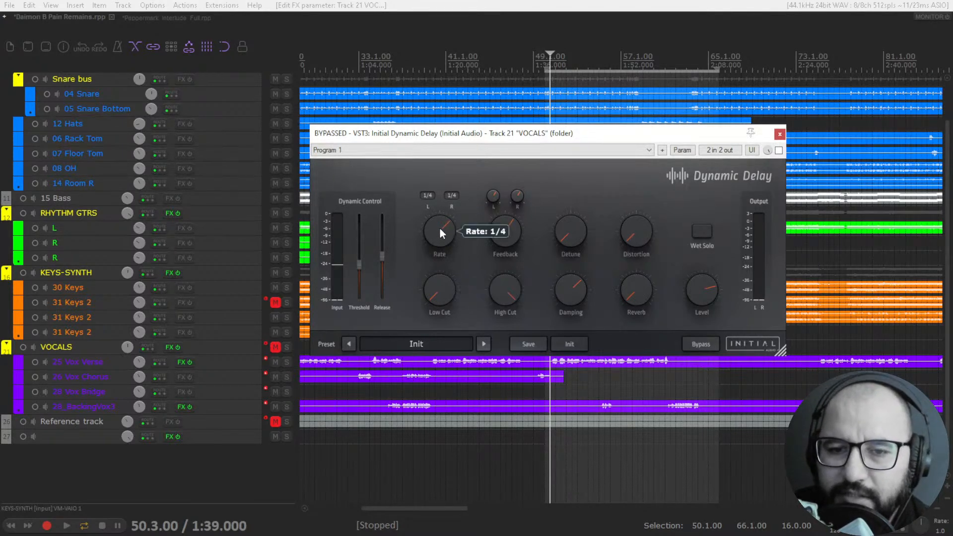
mouse_move(440, 227)
left_mouse_down()
mouse_move(433, 268)
mouse_move(439, 213)
mouse_move(439, 224)
left_mouse_up()
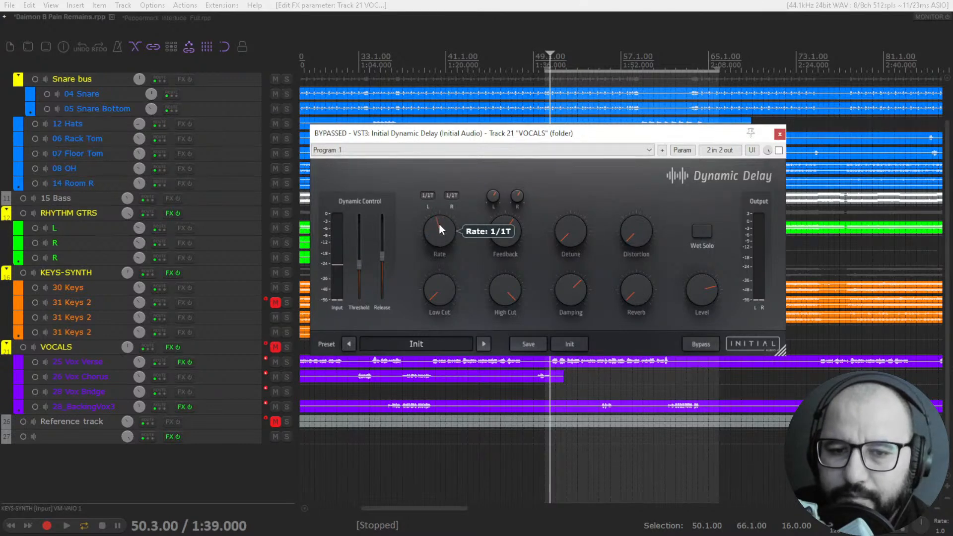
left_click(428, 196)
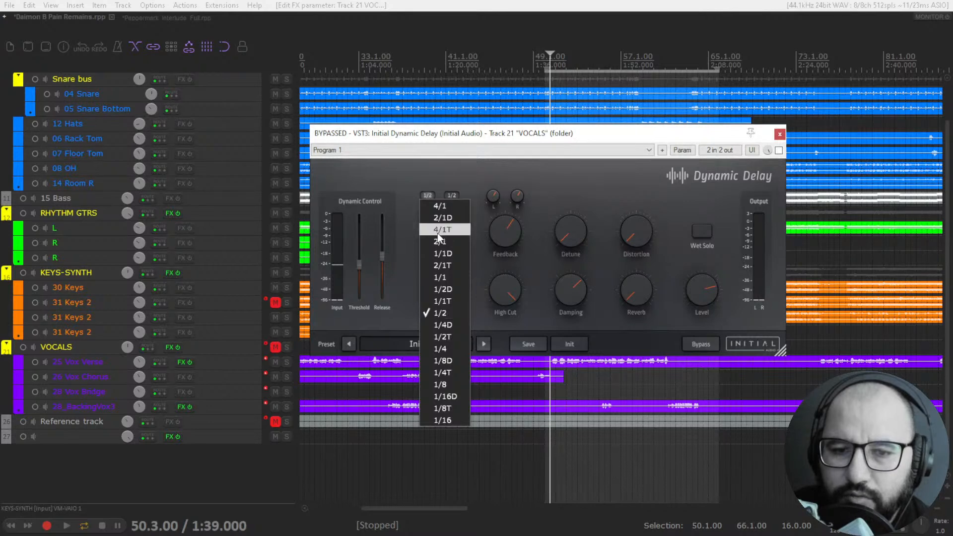
left_click(441, 289)
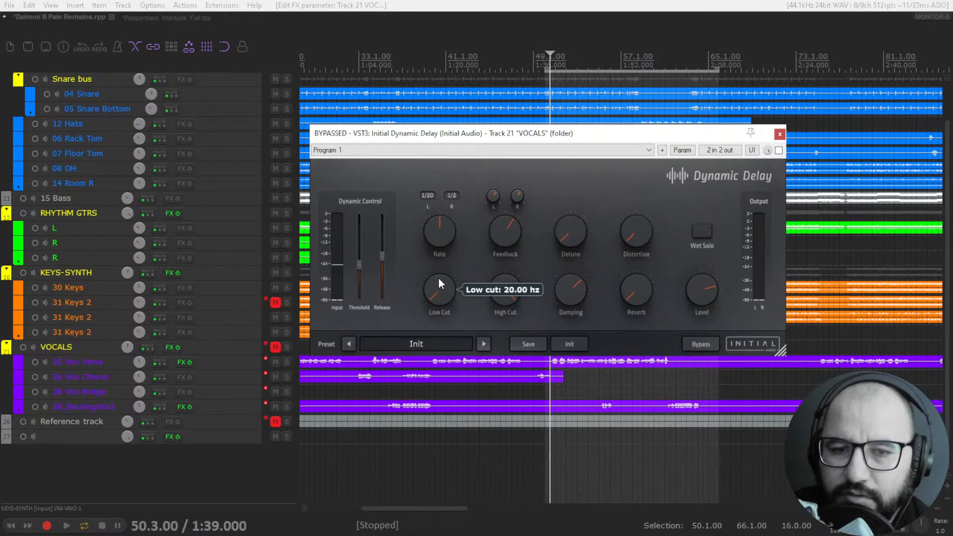
left_click(452, 195)
left_click(454, 255)
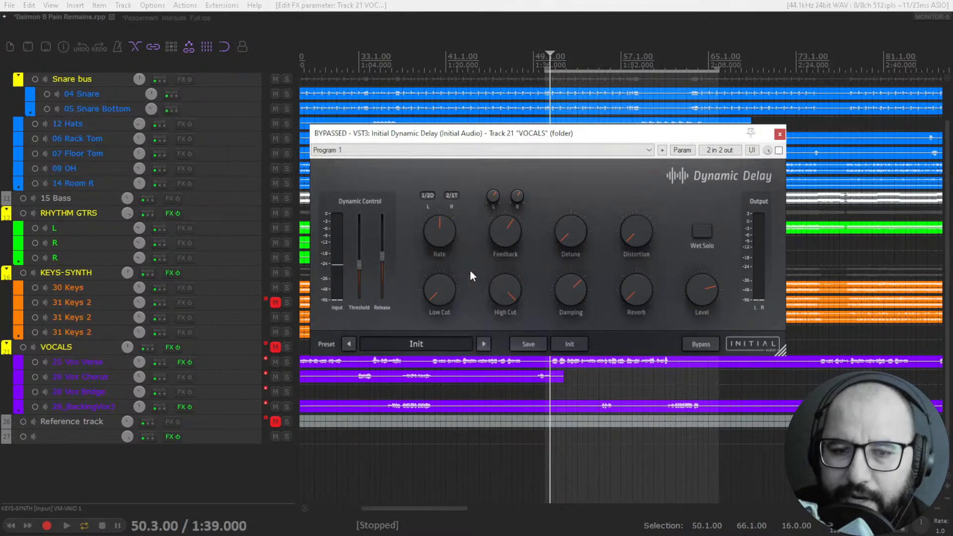
left_click_drag(442, 239, 437, 217)
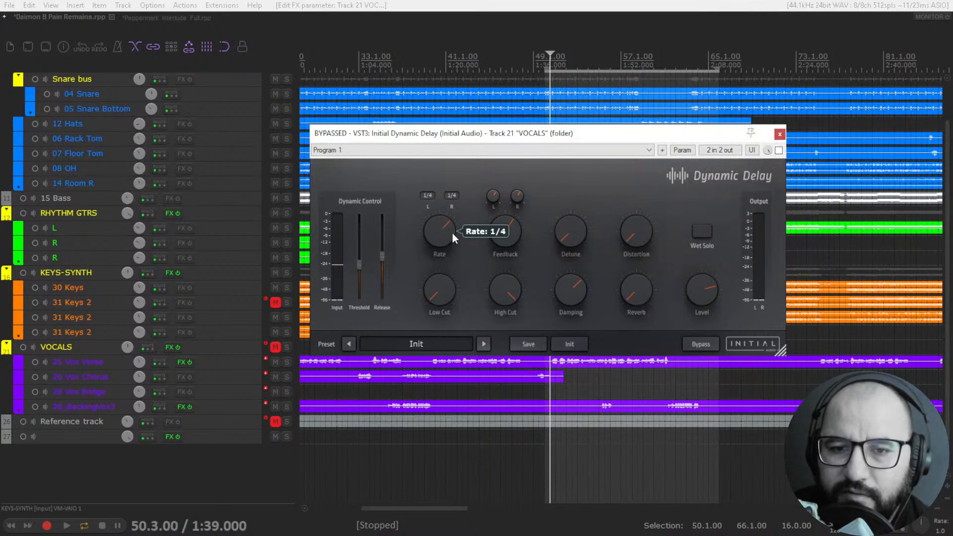
Step: Try a lower left-channel feedback amount and reset it to its default
mouse_move(515, 239)
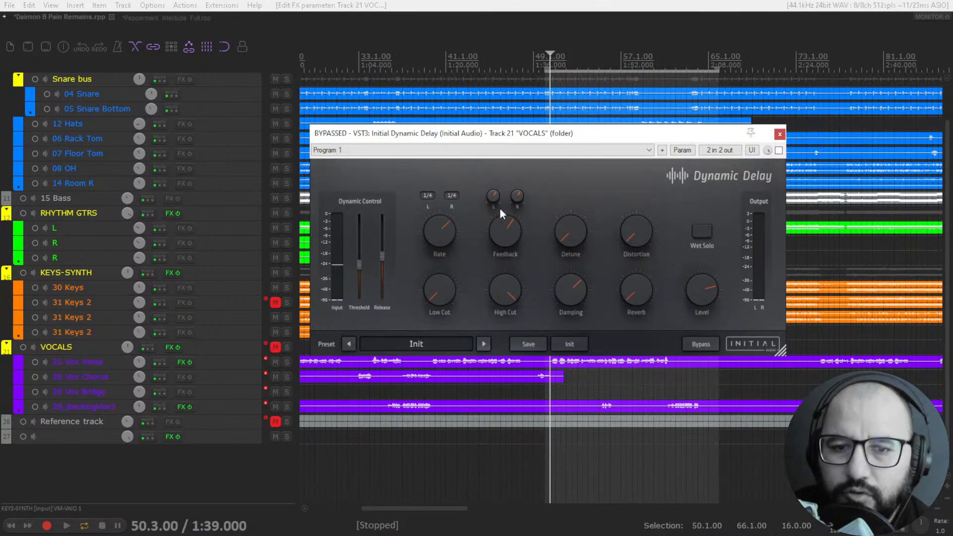
mouse_move(498, 203)
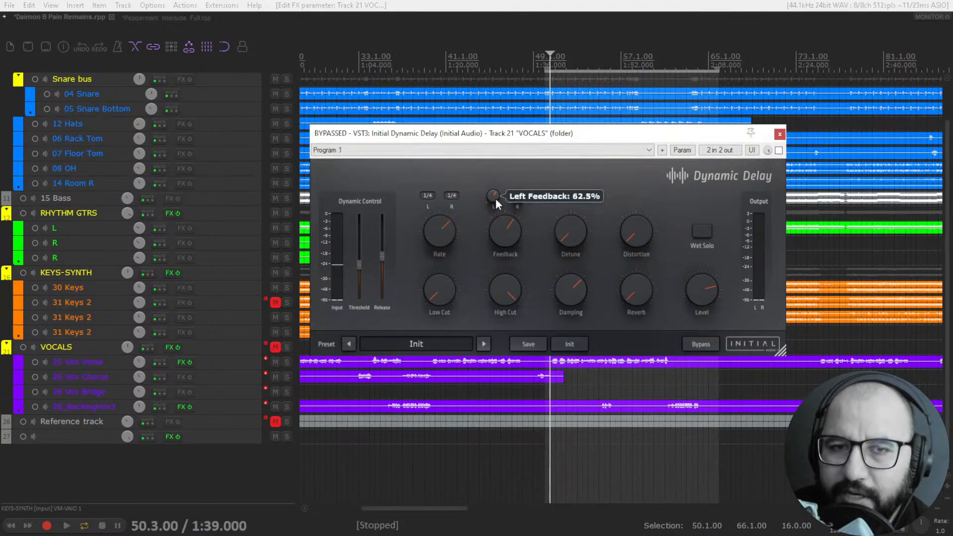
left_click_drag(495, 197, 518, 198)
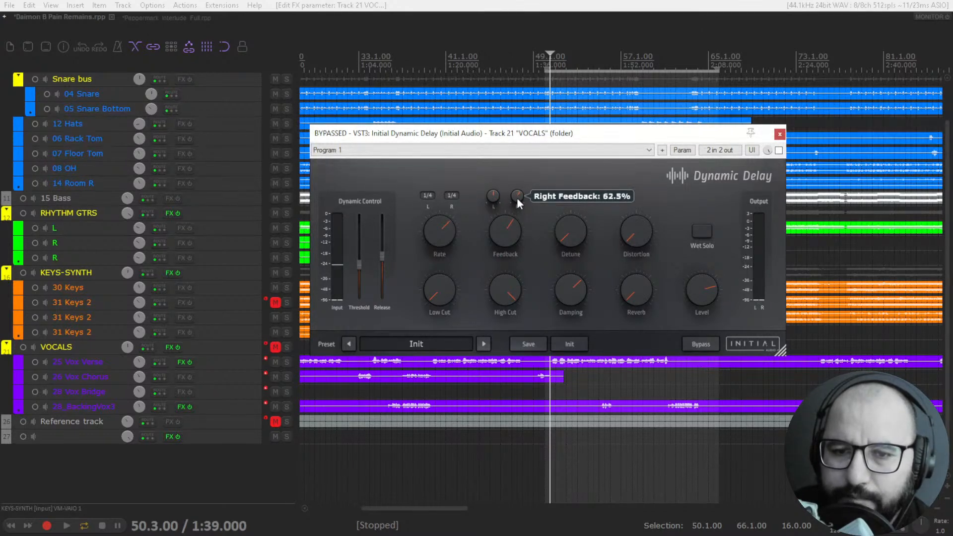
double_click(492, 198)
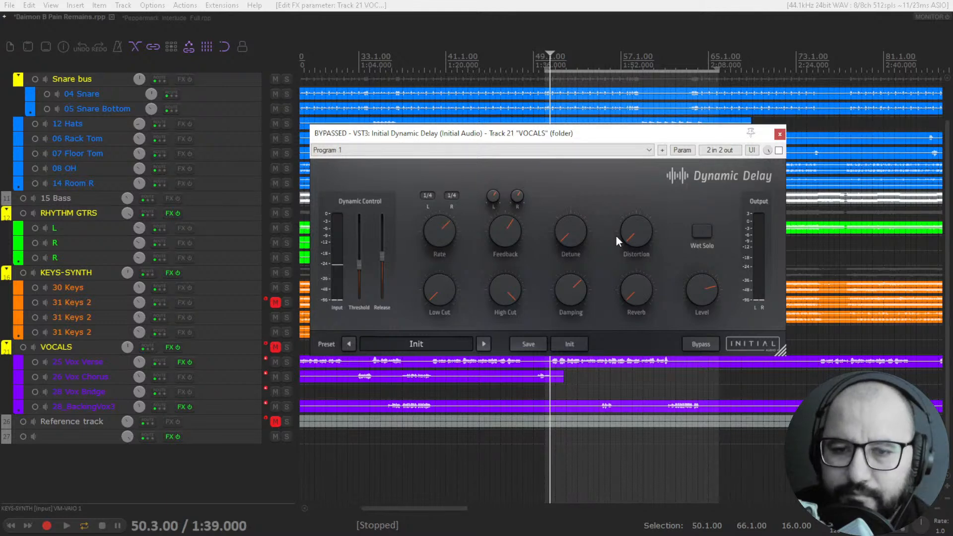
Step: Raise the delay's detune to about 70% and its distortion to a little under halfway
left_click_drag(593, 241, 563, 230)
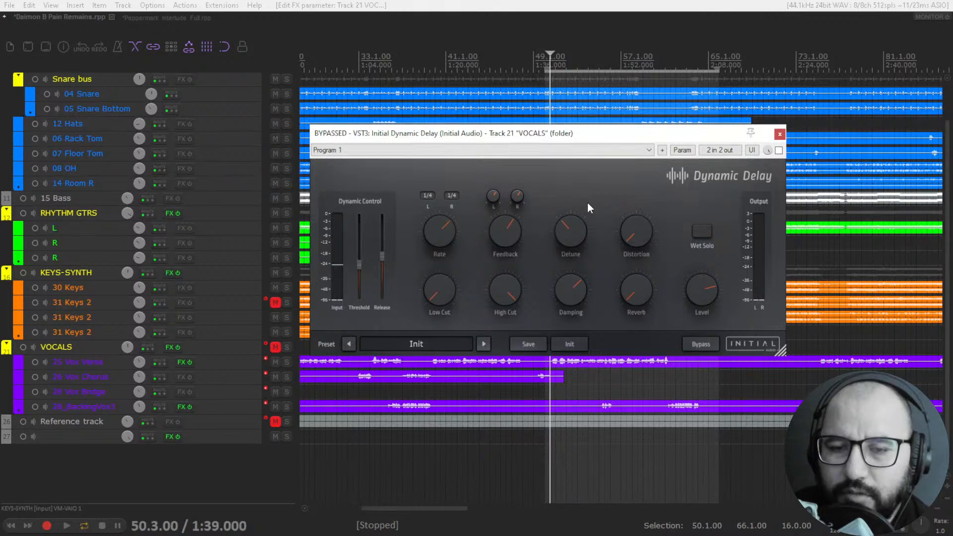
mouse_move(572, 229)
left_mouse_down()
mouse_move(570, 197)
mouse_move(562, 217)
left_mouse_up()
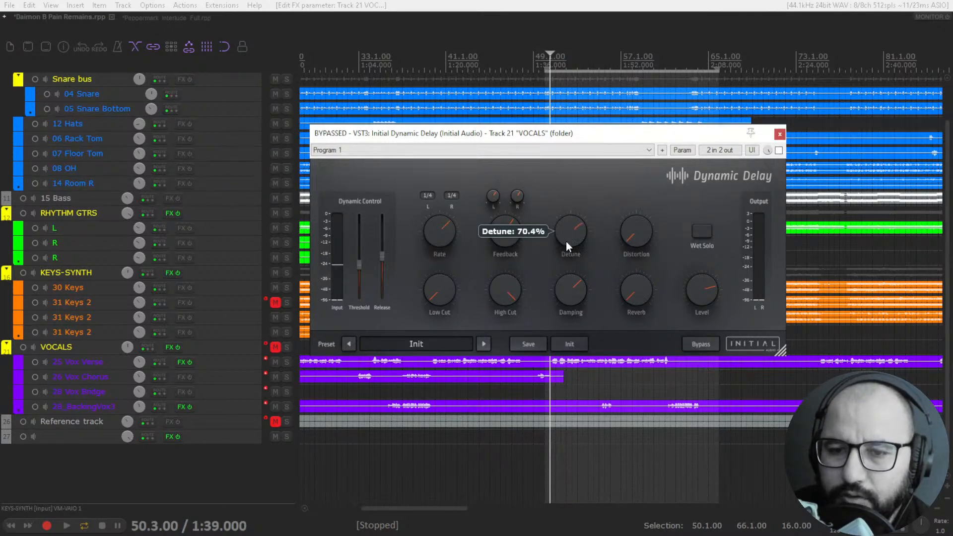
mouse_move(640, 254)
left_mouse_down()
mouse_move(649, 245)
mouse_move(640, 175)
mouse_move(618, 234)
mouse_move(636, 207)
mouse_move(642, 139)
mouse_move(636, 239)
left_mouse_up()
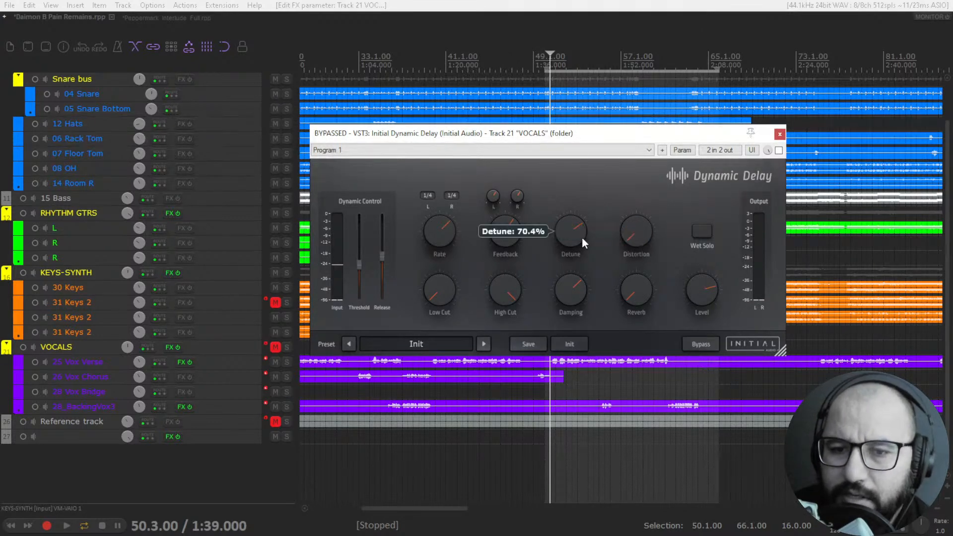
left_click_drag(633, 244, 631, 216)
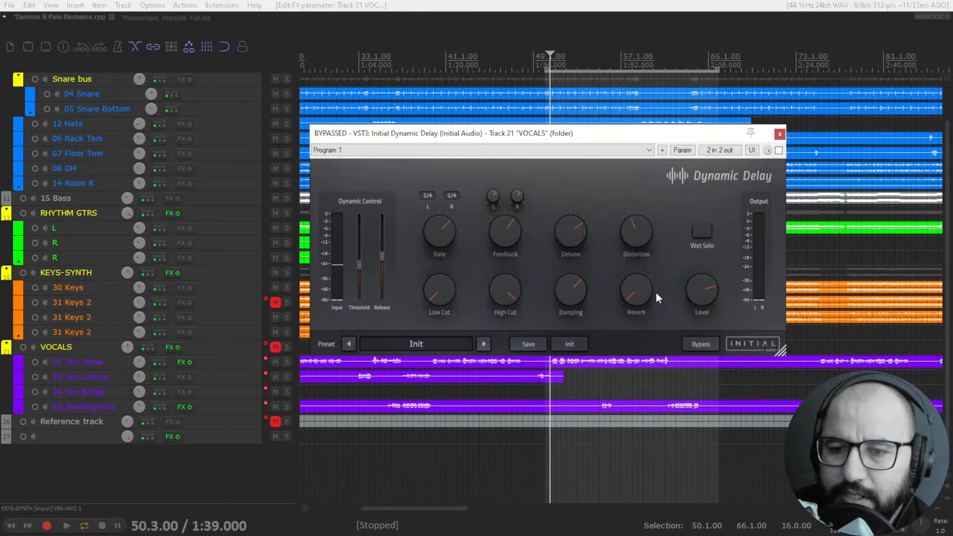
Step: Filter the delay signal with a low cut at about 204 Hz and a high cut at about 6849 Hz
left_click(701, 236)
left_click_drag(443, 294, 450, 263)
mouse_move(506, 289)
left_mouse_down()
mouse_move(506, 315)
mouse_move(507, 307)
left_mouse_up()
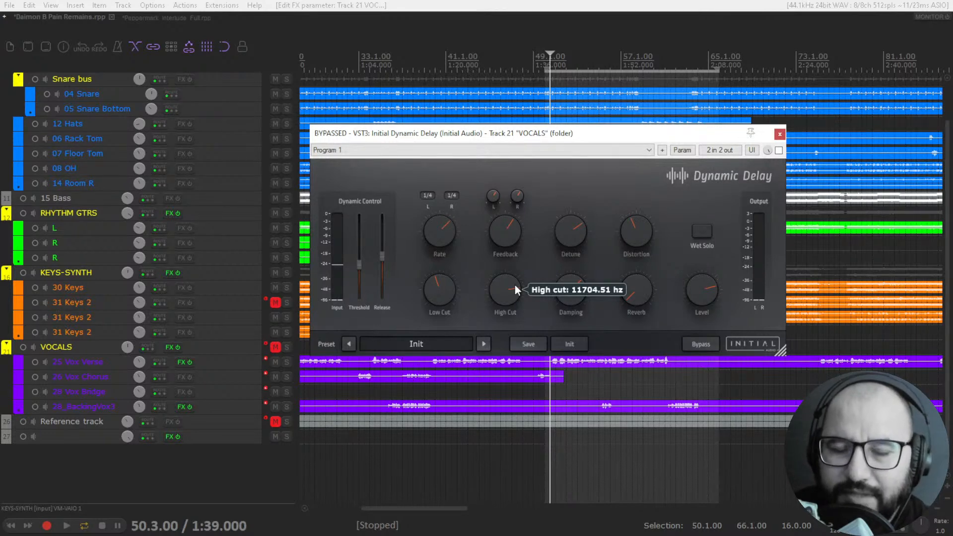
left_click_drag(452, 287, 441, 295)
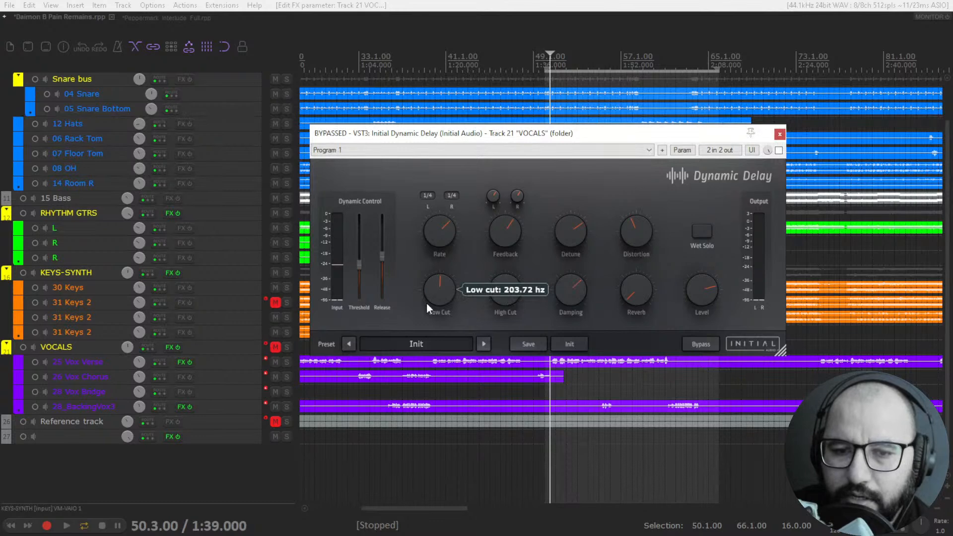
left_click_drag(506, 295, 506, 303)
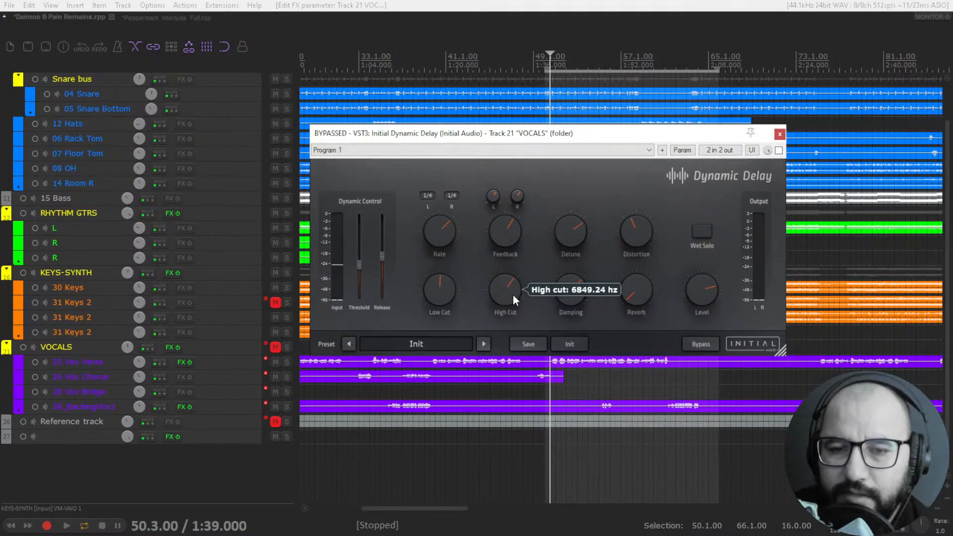
Step: Lower the delay's damping frequency and set its reverb amount to about 27%
mouse_move(571, 286)
left_mouse_down()
mouse_move(567, 317)
mouse_move(567, 288)
left_mouse_up()
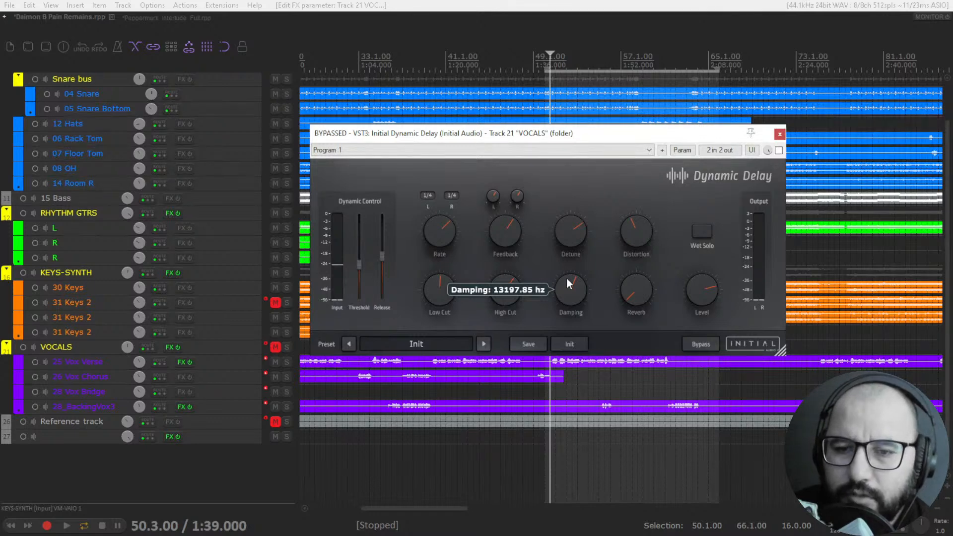
left_click_drag(564, 281, 563, 293)
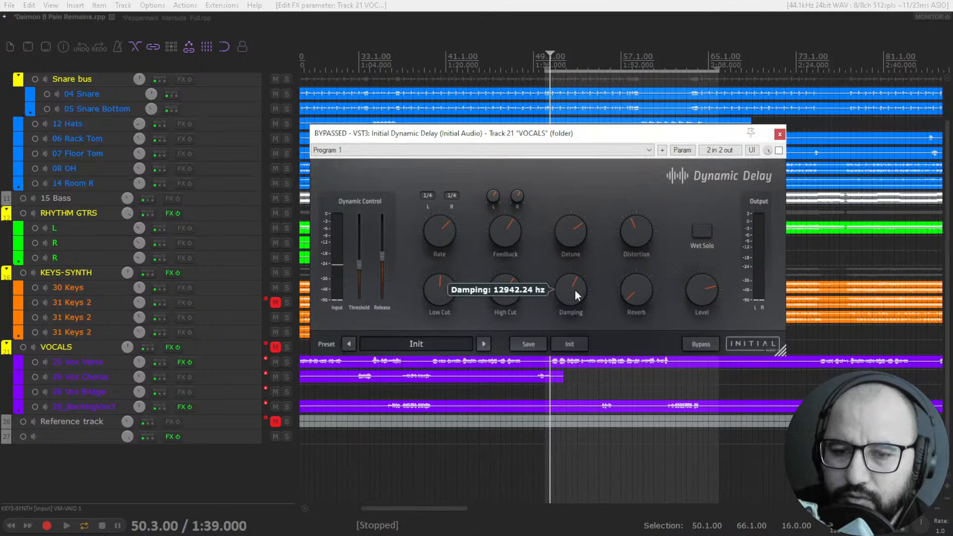
left_click_drag(577, 288, 581, 294)
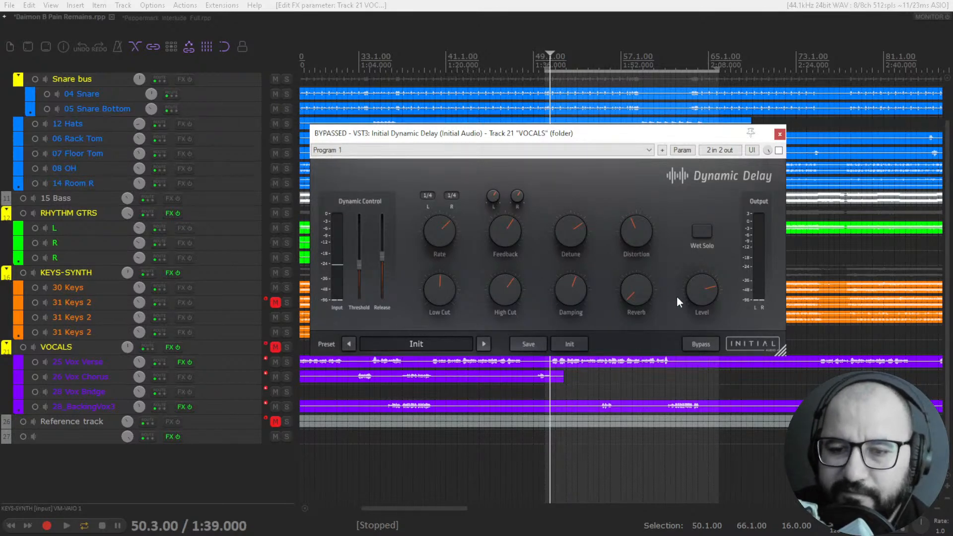
mouse_move(635, 294)
left_mouse_down()
mouse_move(642, 248)
mouse_move(633, 290)
left_mouse_up()
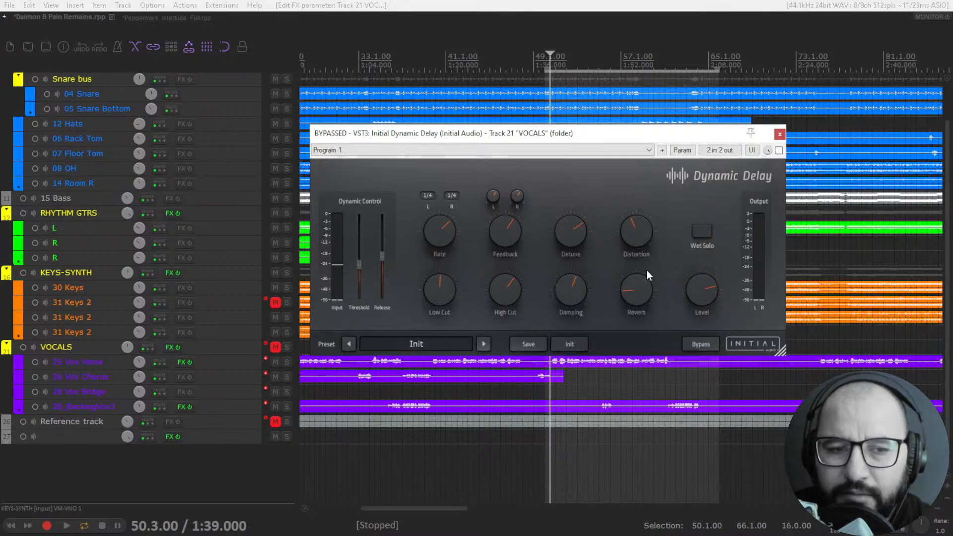
mouse_move(637, 290)
left_mouse_down()
mouse_move(638, 301)
mouse_move(635, 293)
left_mouse_up()
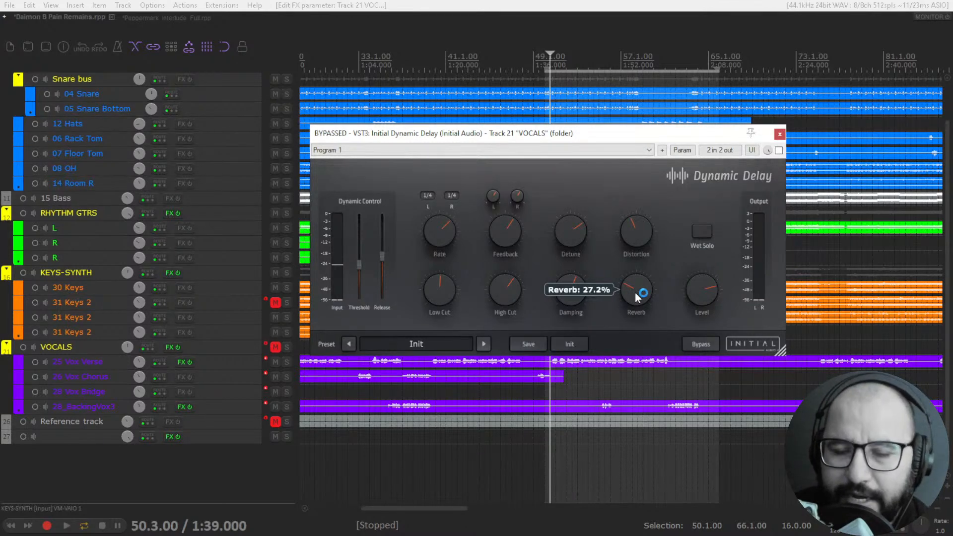
Step: Vary the delay's reverb amount between about 39% and 58%, leaving it at a little over half
left_click_drag(635, 293, 637, 281)
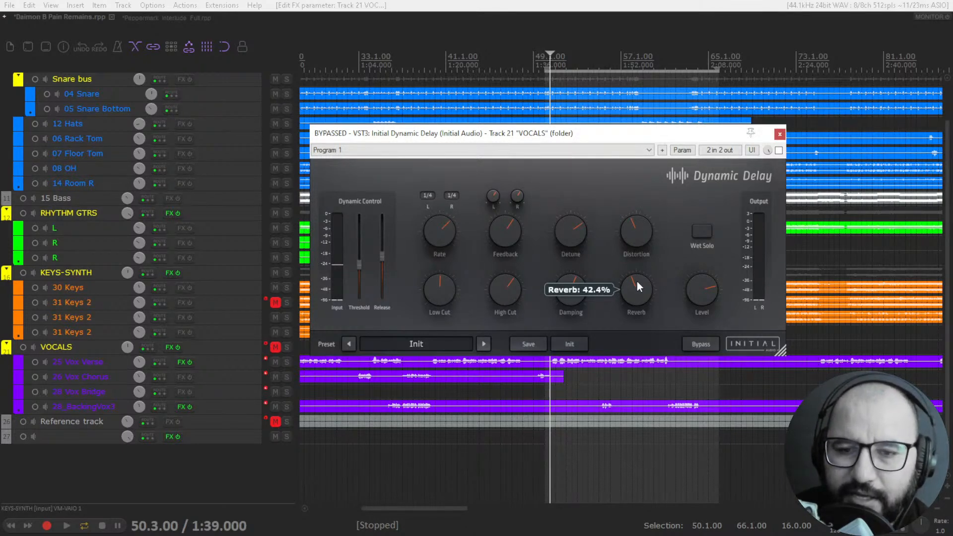
mouse_move(639, 293)
left_mouse_down()
mouse_move(643, 285)
mouse_move(641, 301)
mouse_move(642, 294)
left_mouse_up()
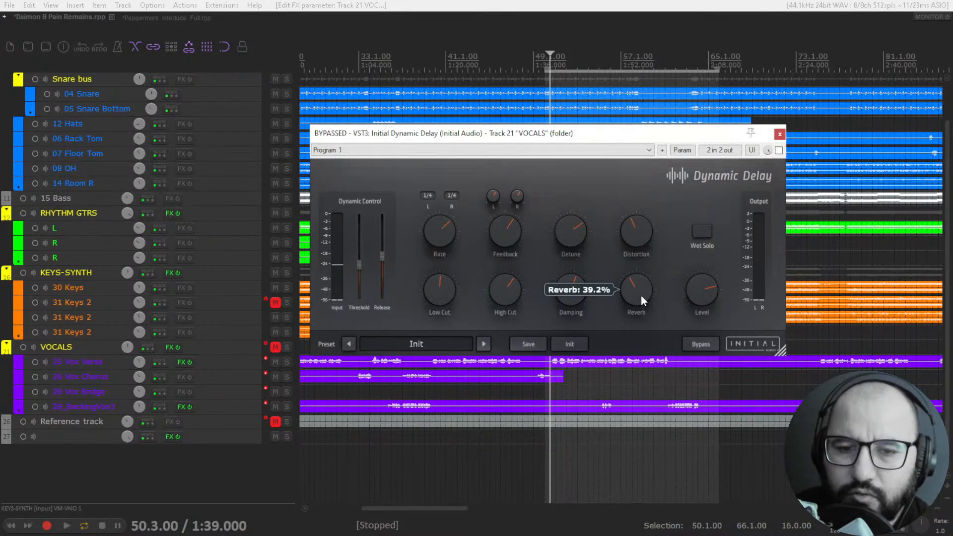
mouse_move(641, 296)
left_mouse_down()
mouse_move(634, 282)
mouse_move(633, 298)
mouse_move(636, 288)
left_mouse_up()
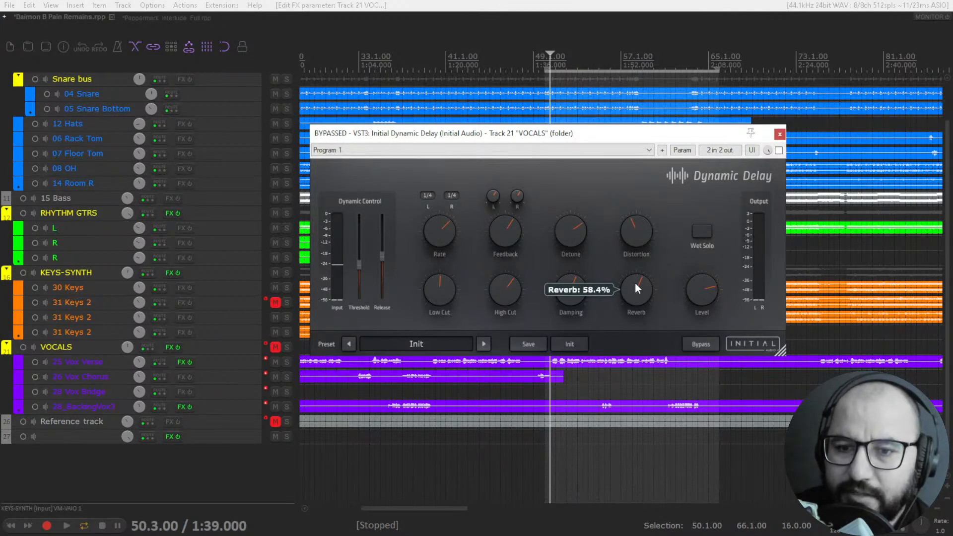
left_click_drag(636, 291, 636, 294)
mouse_move(706, 292)
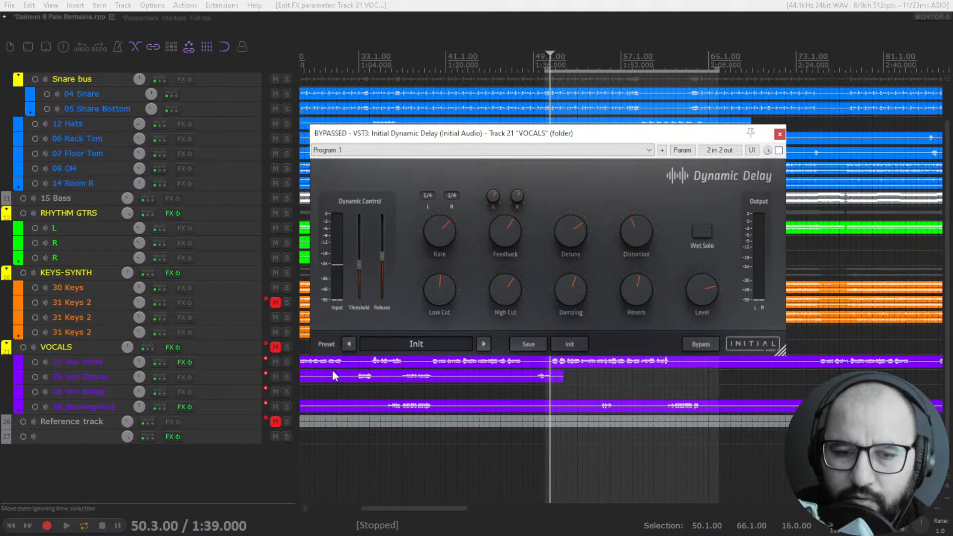
Step: Unmute the VOCALS folder and the Reference track, and solo VOCALS to audition it with the delay bypassed
left_click(275, 347)
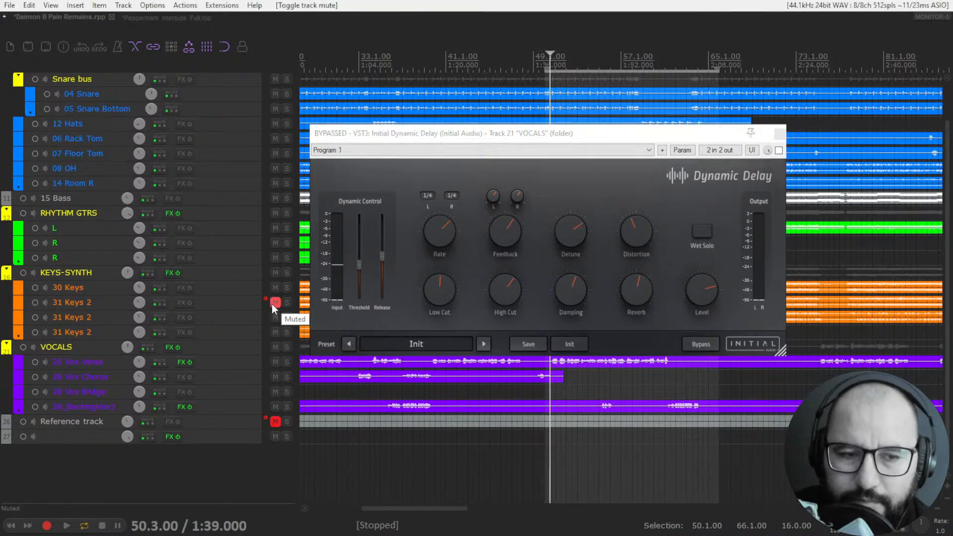
left_click(275, 421)
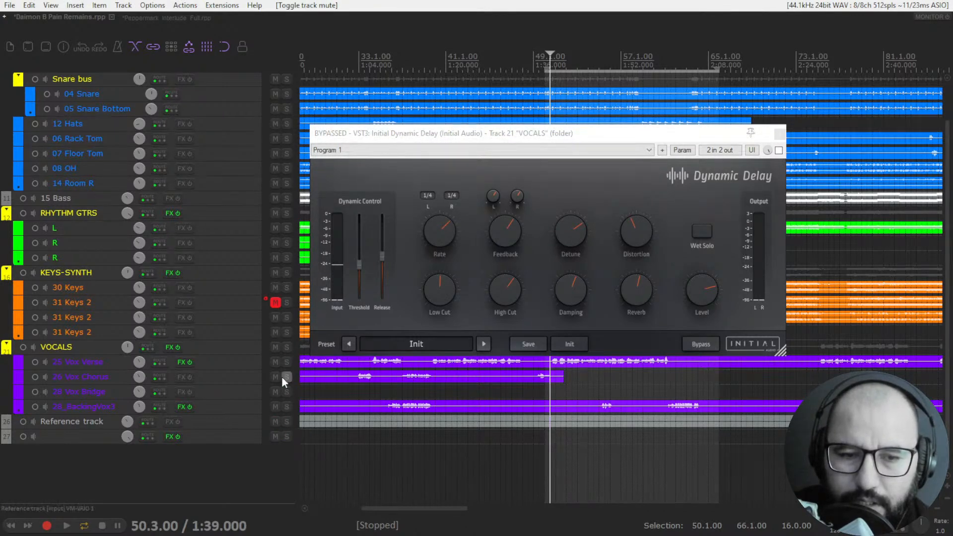
left_click(287, 347)
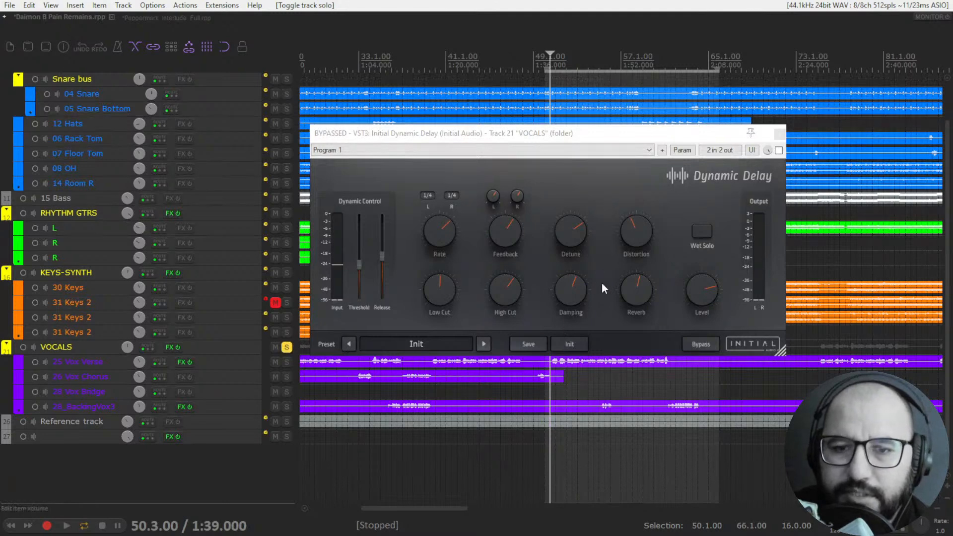
key("space")
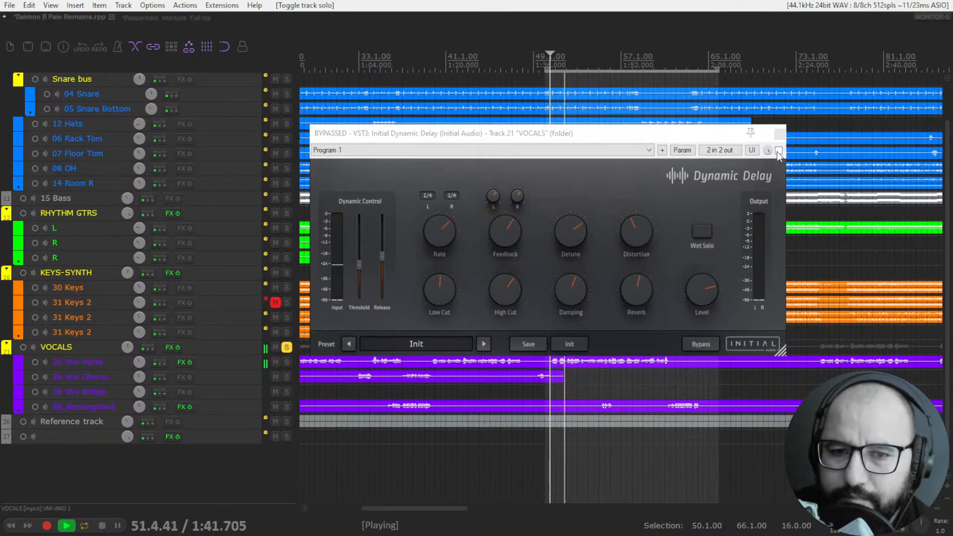
key("space")
Step: Raise the delay's dynamic threshold to its maximum and take the plugin out of bypass, auditioning the vocals
left_click_drag(360, 261, 361, 215)
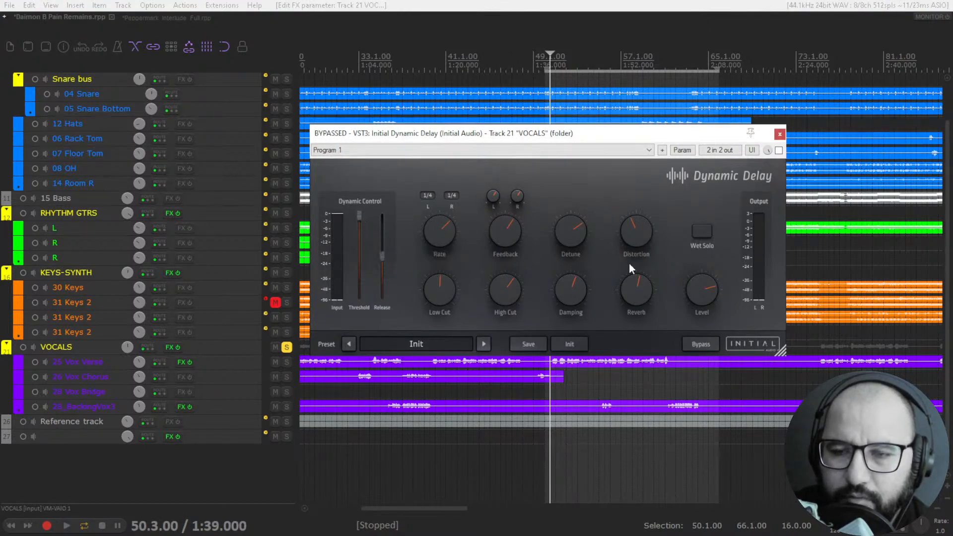
key("space")
left_click(779, 150)
key("space")
Step: Turn the delay's distortion, detune and reverb down to 0% and audition the plain delay
left_click_drag(650, 258, 636, 335)
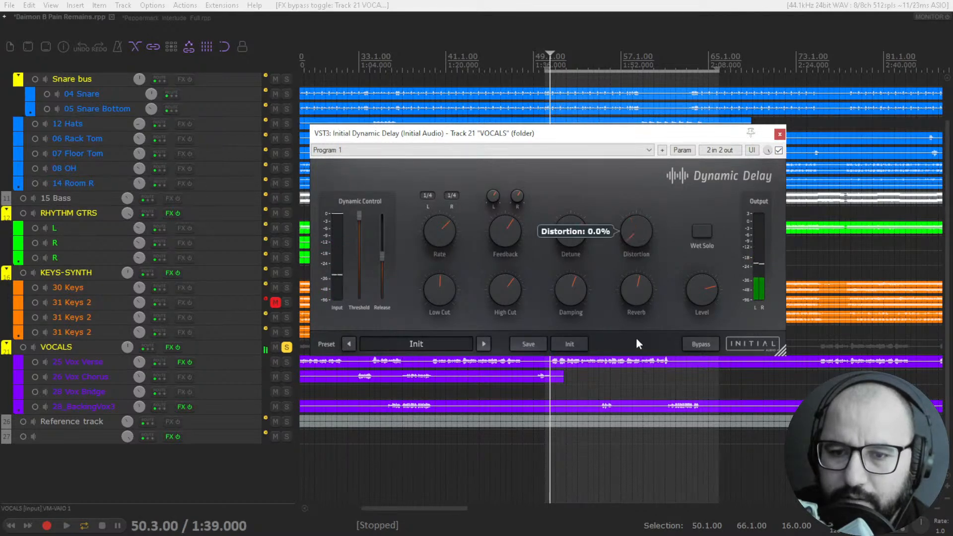
left_click_drag(587, 246, 569, 354)
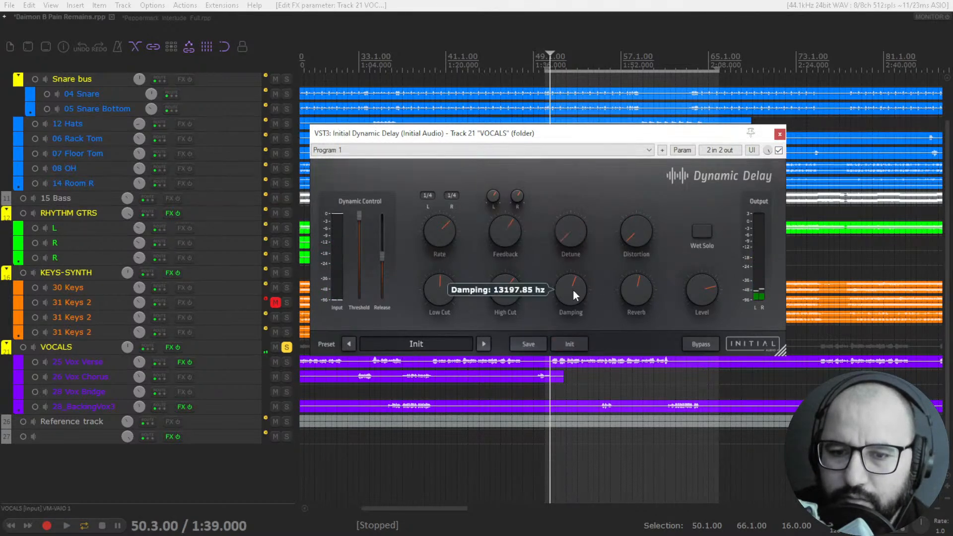
left_click_drag(633, 288, 636, 404)
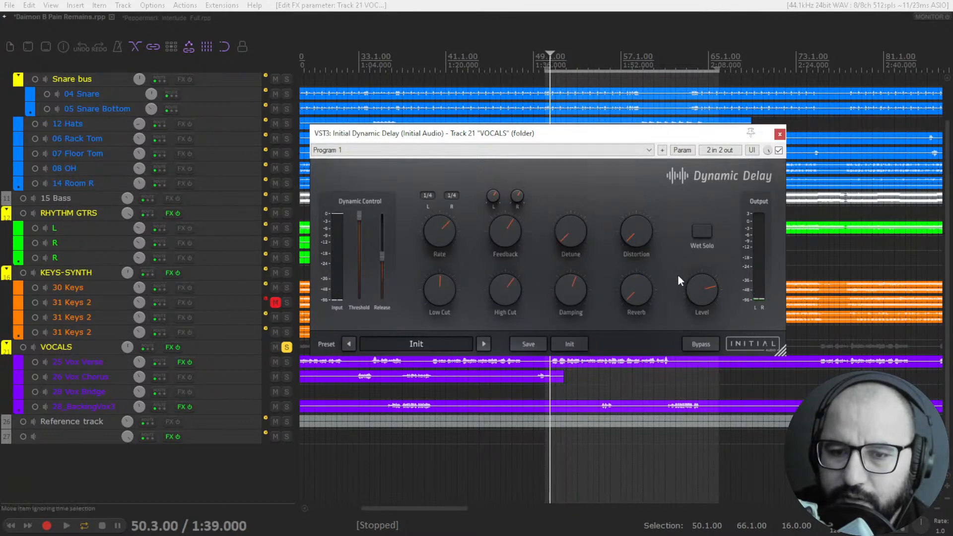
key("space")
key("space")
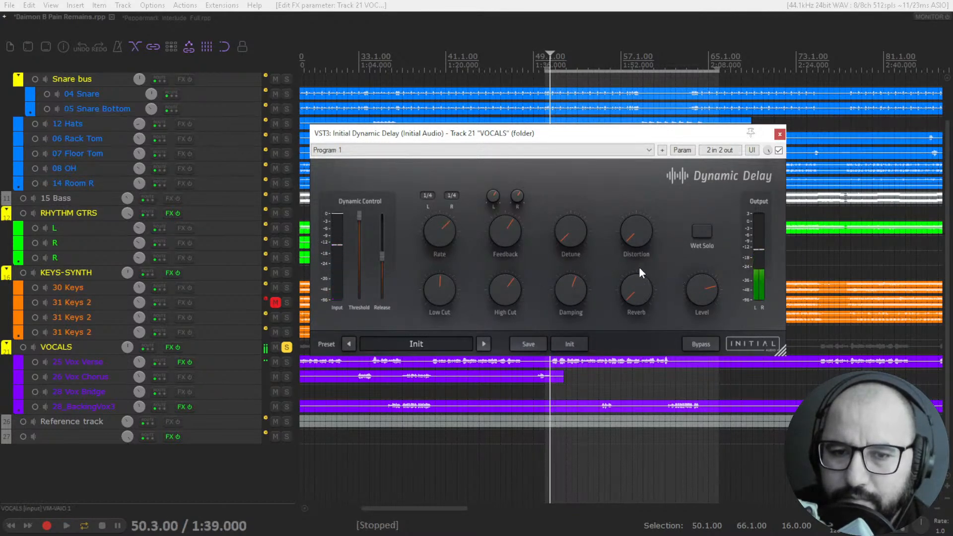
Step: Set the delay rate to 1/2T for both channels and audition the vocals with it
left_click_drag(437, 229, 436, 232)
key("space")
key("space")
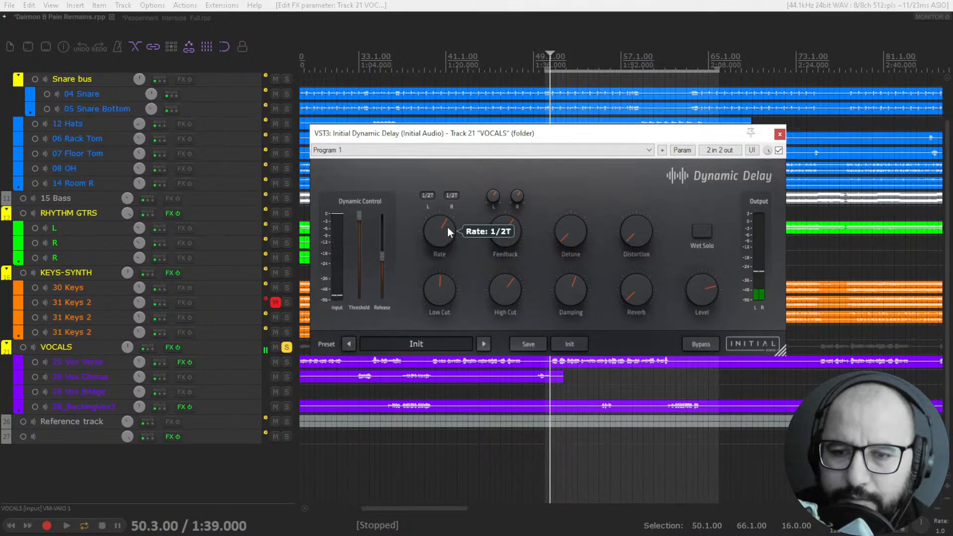
key("space")
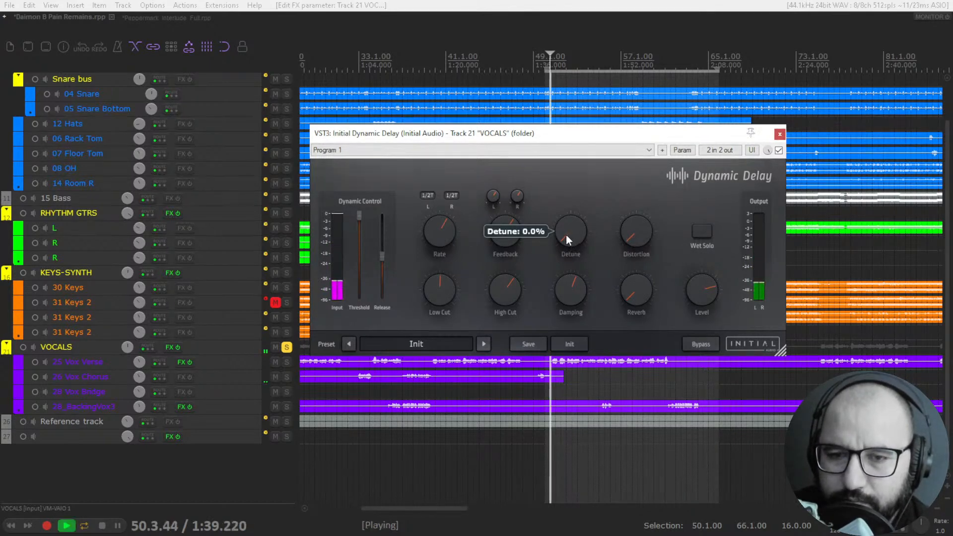
key("space")
Step: Enable Wet Solo on the delay and audition heavy detune, settling it at about 82%
left_click(702, 231)
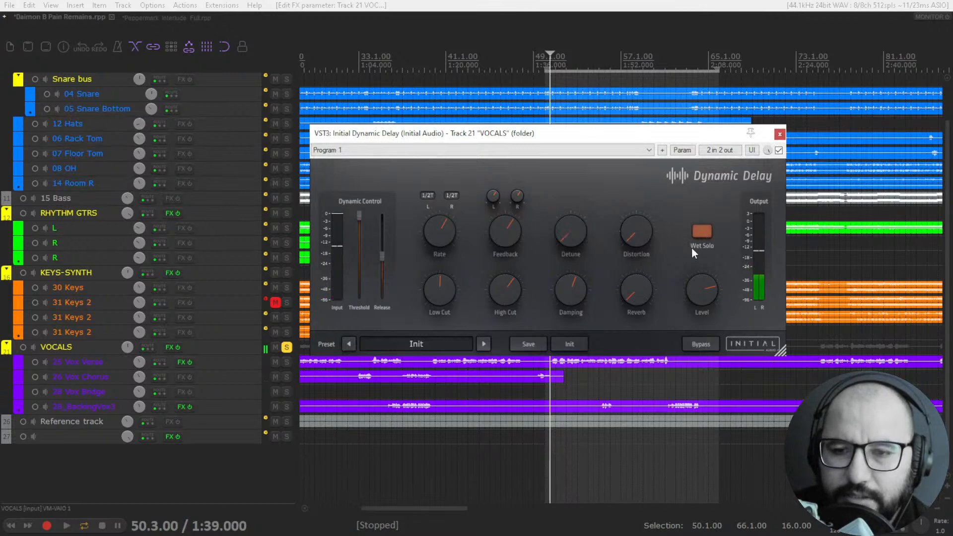
key("space")
left_click_drag(570, 235, 570, 160)
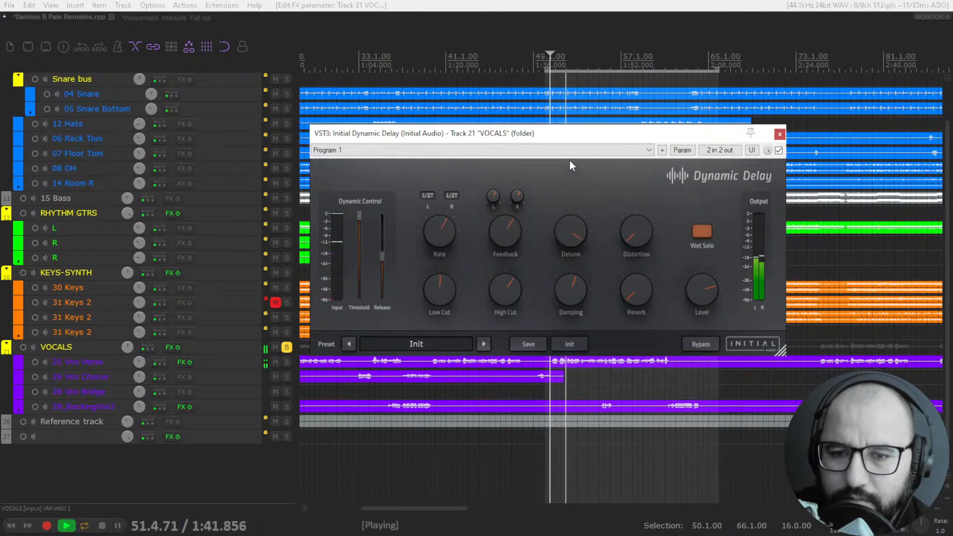
key("space")
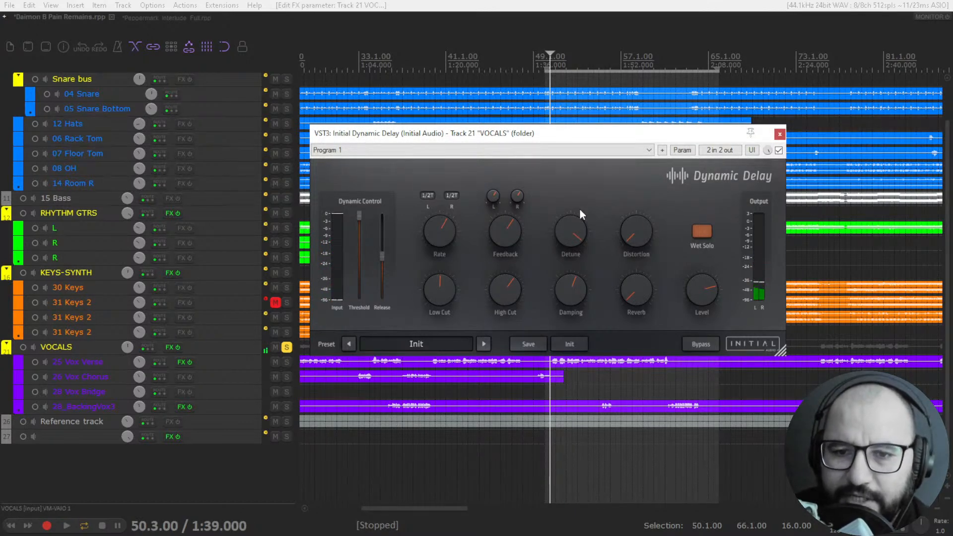
left_click_drag(568, 238, 569, 252)
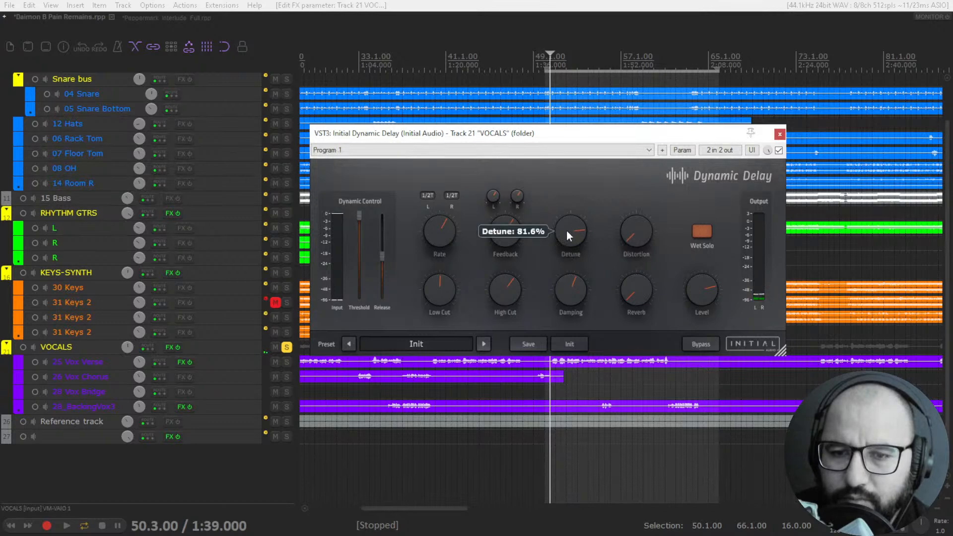
Step: Raise the delay's distortion to 100% during playback and back it off slightly
key("space")
left_click(631, 238)
left_click_drag(630, 235, 635, 158)
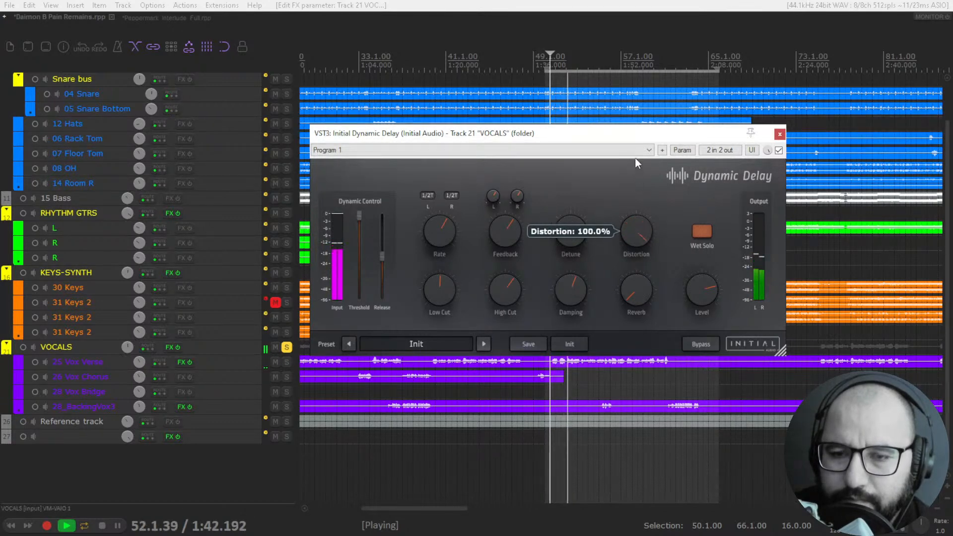
key("space")
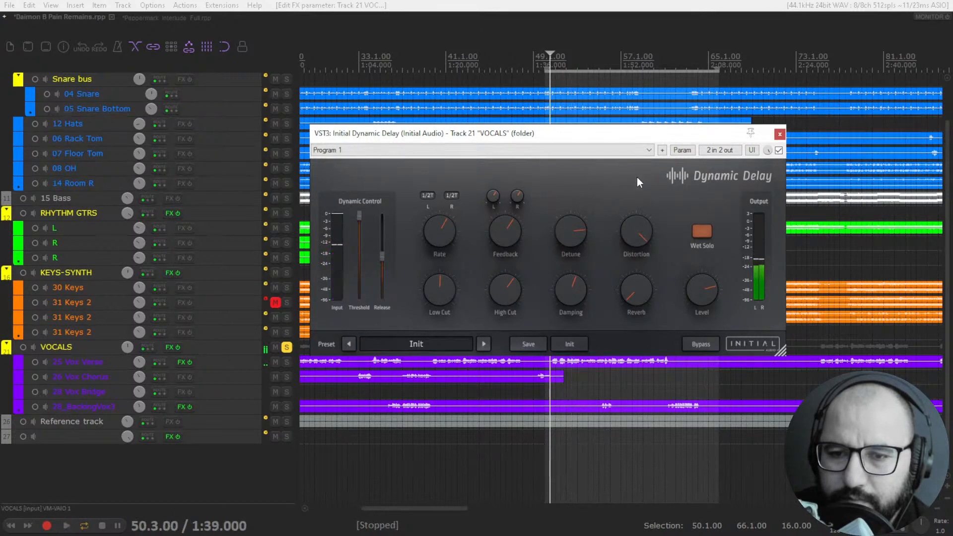
left_click_drag(629, 224, 630, 236)
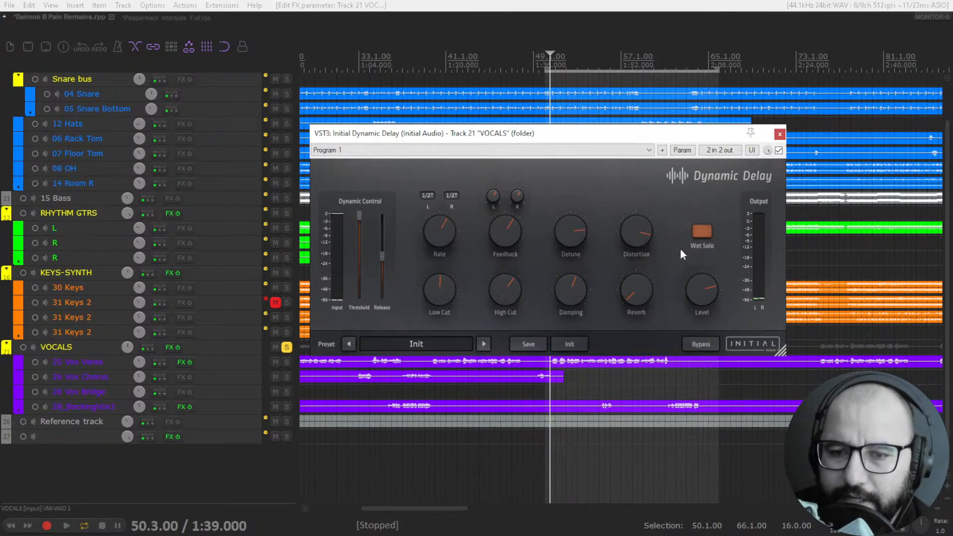
Step: Push the delay's reverb to maximum during playback, reduce it to about 93% and audition it again
key("space")
left_click_drag(642, 291, 635, 219)
key("space")
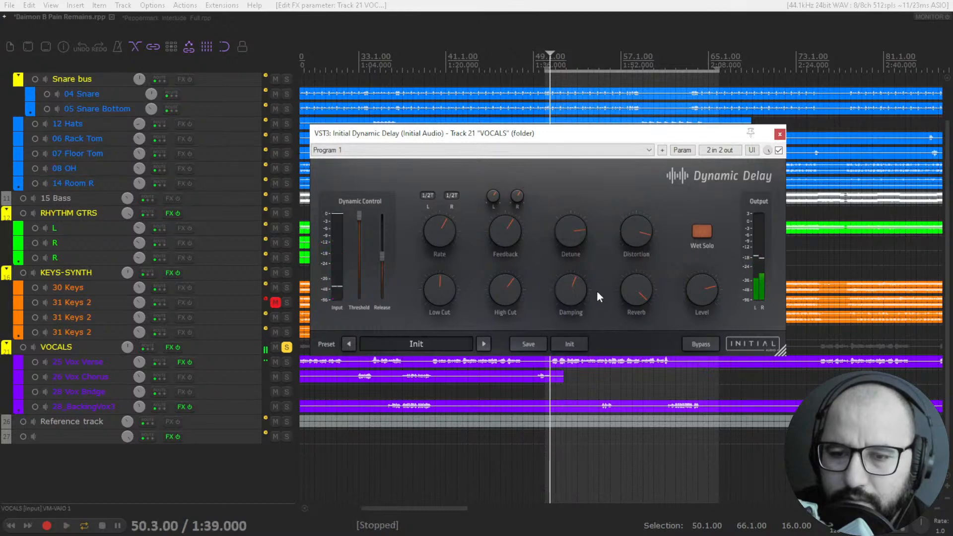
left_click_drag(629, 293, 631, 293)
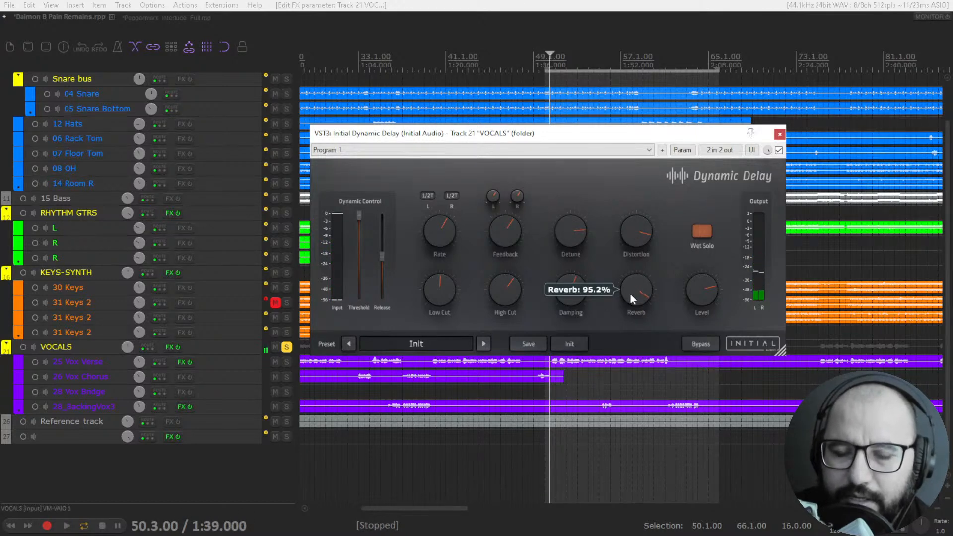
left_click_drag(639, 297, 638, 294)
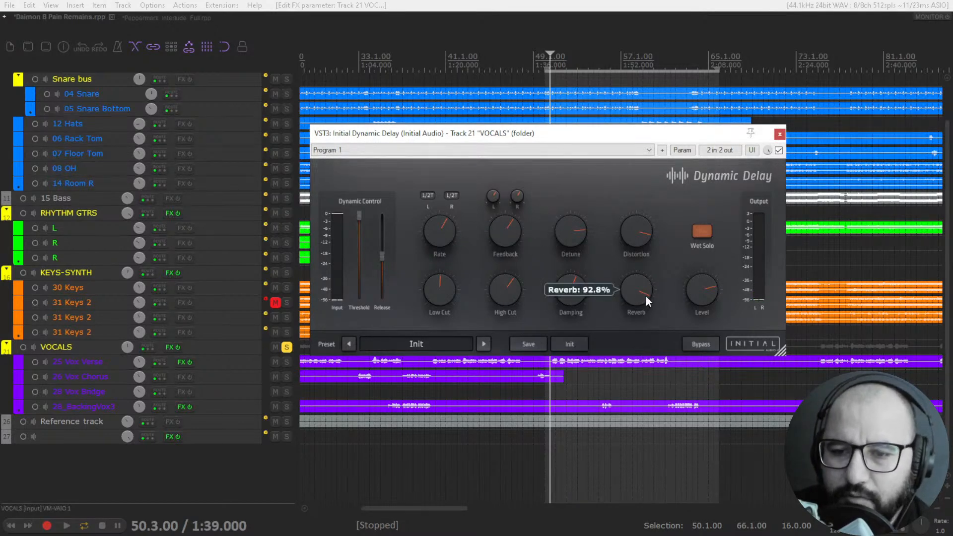
key("space")
left_click_drag(645, 296, 640, 292)
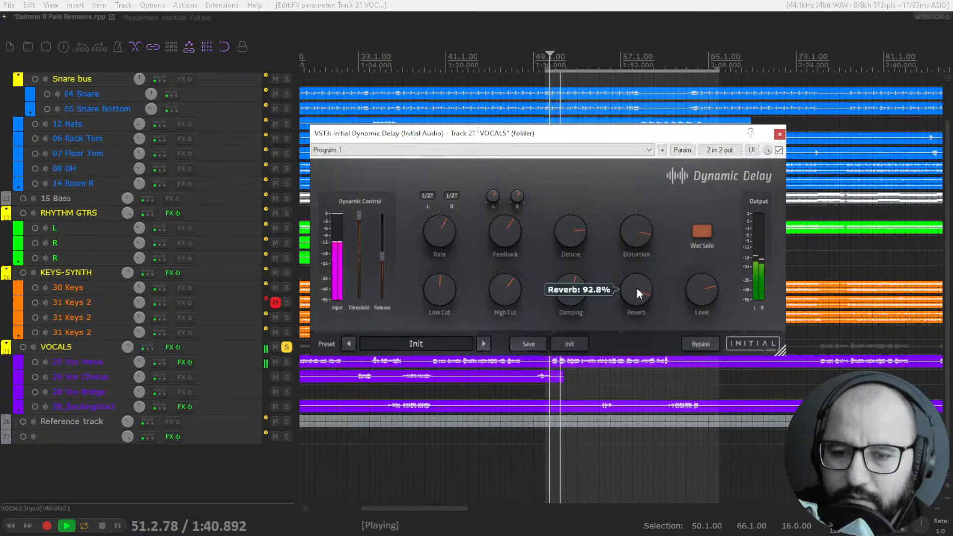
key("space")
Step: Drop the delay's reverb to 0% and audition the wet signal without it
left_click_drag(637, 288, 640, 380)
key("space")
key("space")
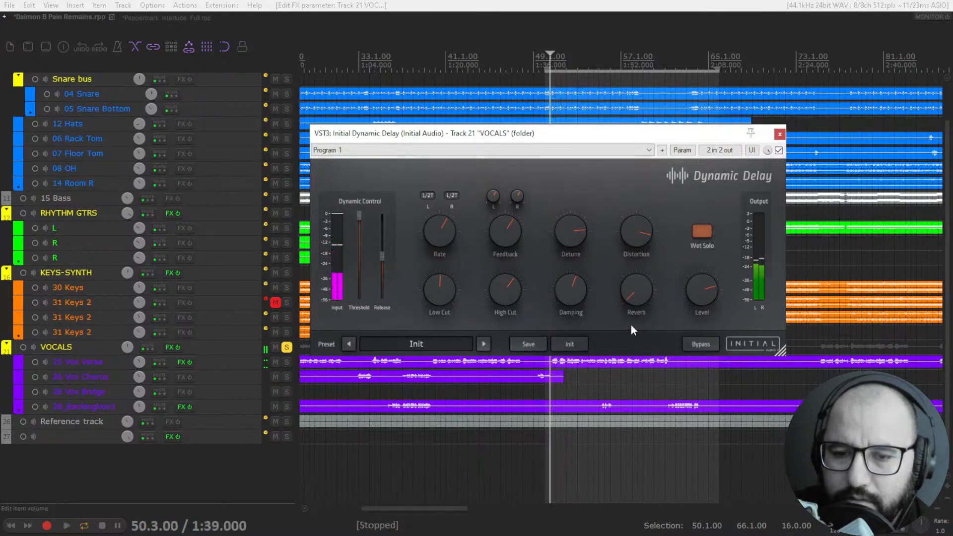
Step: Bring the delay's reverb back up to about 88% and audition the wet signal
mouse_move(623, 308)
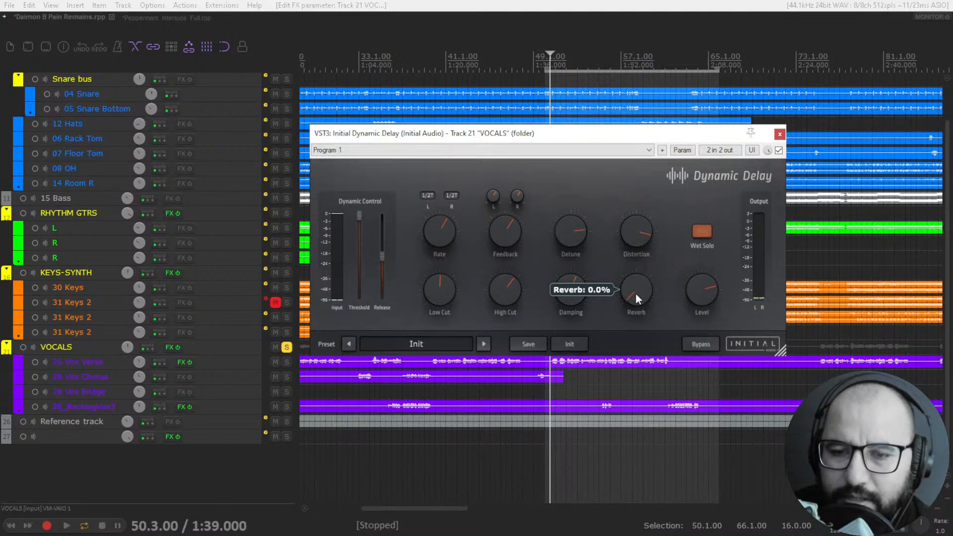
left_click_drag(635, 298, 633, 257)
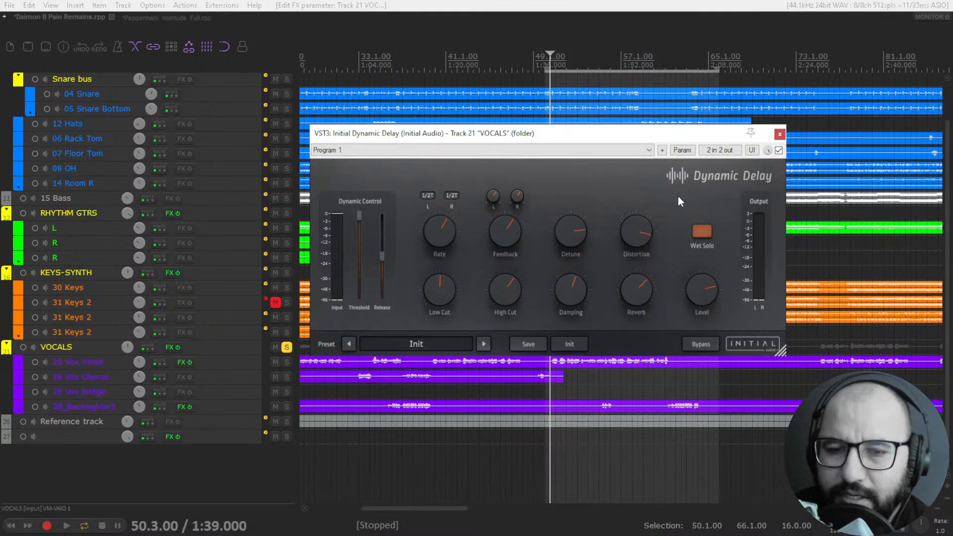
mouse_move(636, 287)
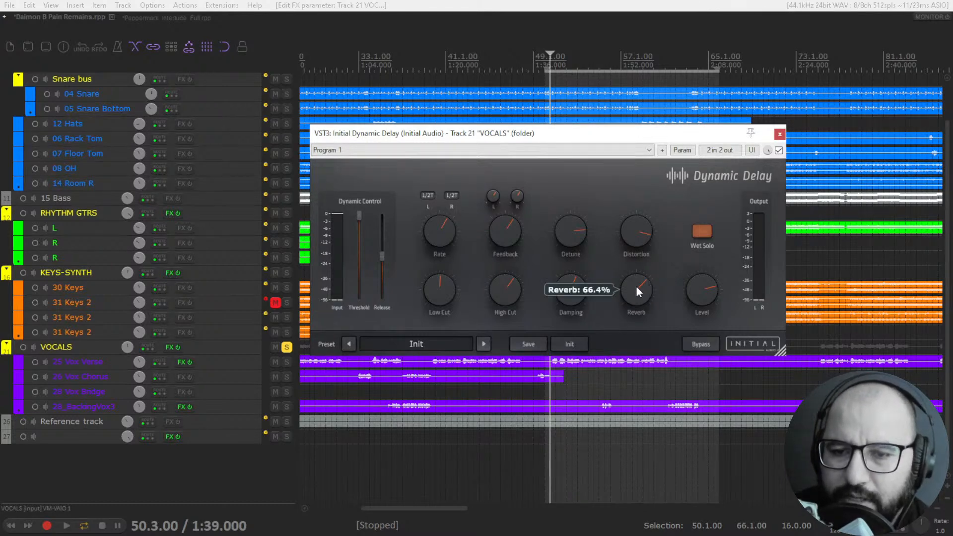
left_click_drag(633, 287, 632, 255)
key("space")
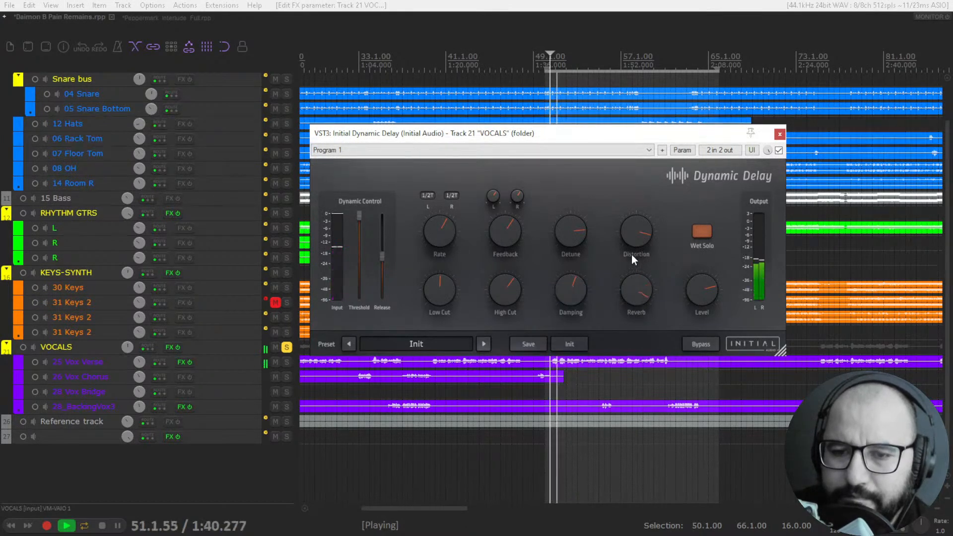
mouse_move(631, 284)
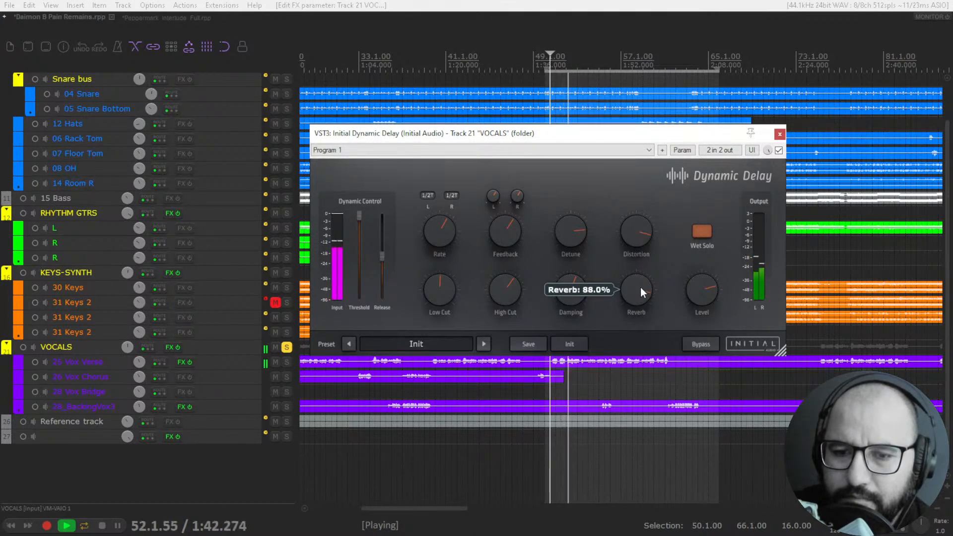
key("space")
Step: Adjust the delay's high cut and set its low cut to about 254 Hz while auditioning the wet signal
mouse_move(513, 285)
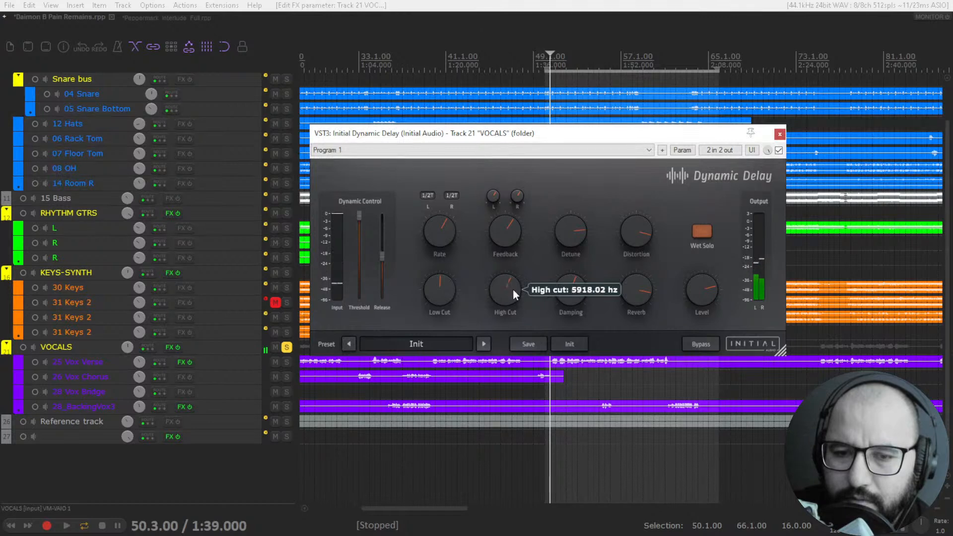
key("space")
mouse_move(513, 289)
left_mouse_down()
mouse_move(513, 335)
mouse_move(510, 287)
left_mouse_up()
left_click_drag(446, 291, 446, 287)
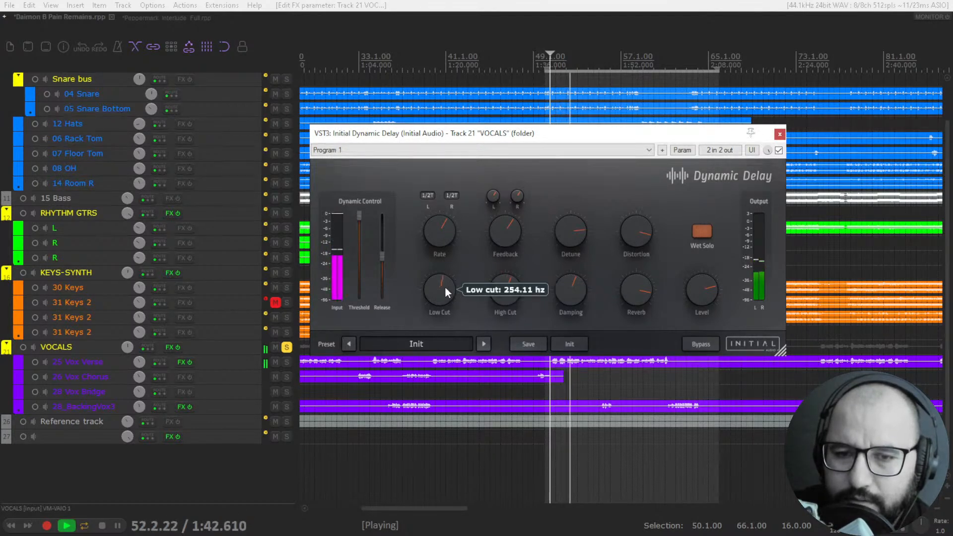
left_click_drag(499, 229, 498, 228)
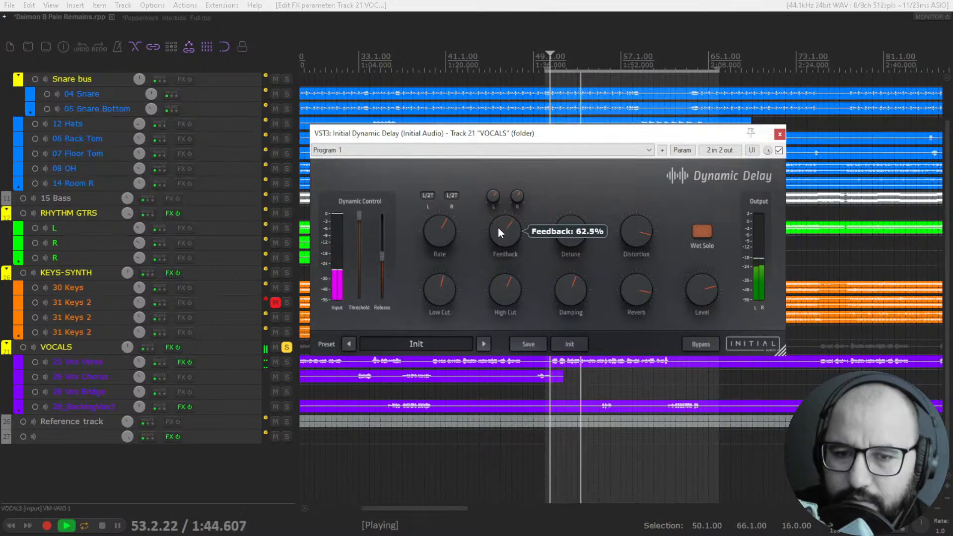
key("space")
Step: Turn off the delay's wet solo, then raise its reverb and lower its distortion during playback
left_click(706, 231)
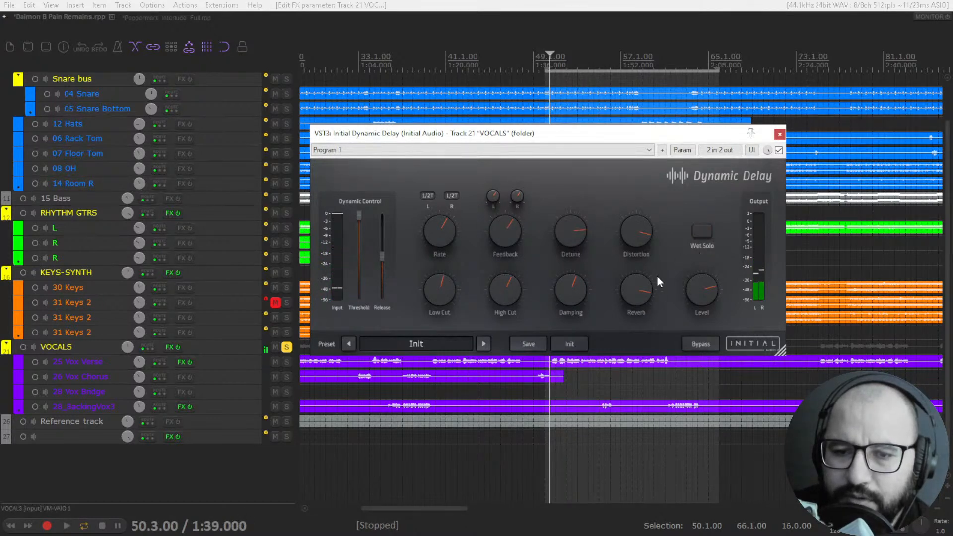
key("space")
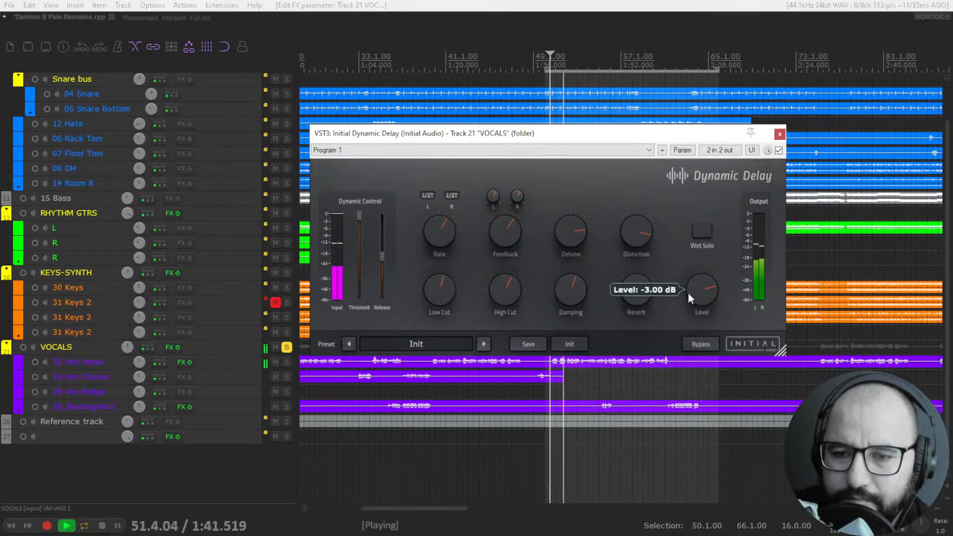
left_click_drag(638, 289, 639, 276)
left_click_drag(631, 230, 638, 258)
Step: Drop the delay's level to about -17.9 dB, then bring it back up while auditioning the difference
left_click_drag(695, 296, 696, 335)
key("space")
mouse_move(703, 298)
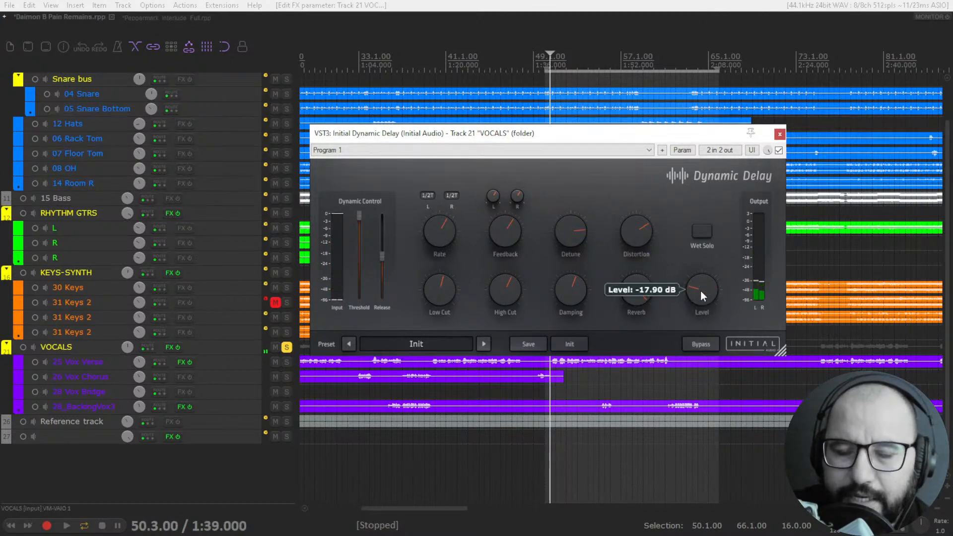
key("space")
left_click_drag(702, 303, 702, 264)
key("space")
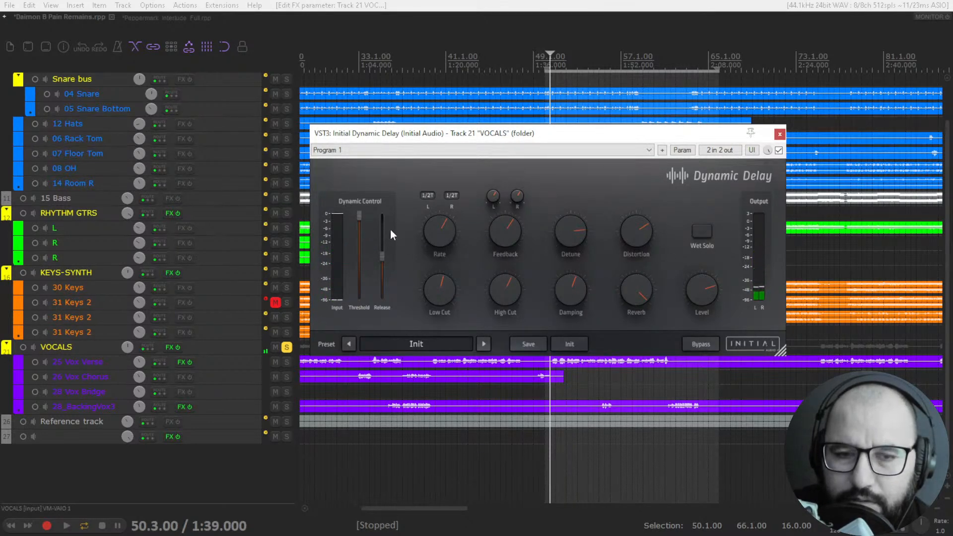
Step: Progressively lower the delay's dynamic threshold while auditioning the vocals, continuing from bar 59
left_click_drag(359, 214, 363, 261)
key("space")
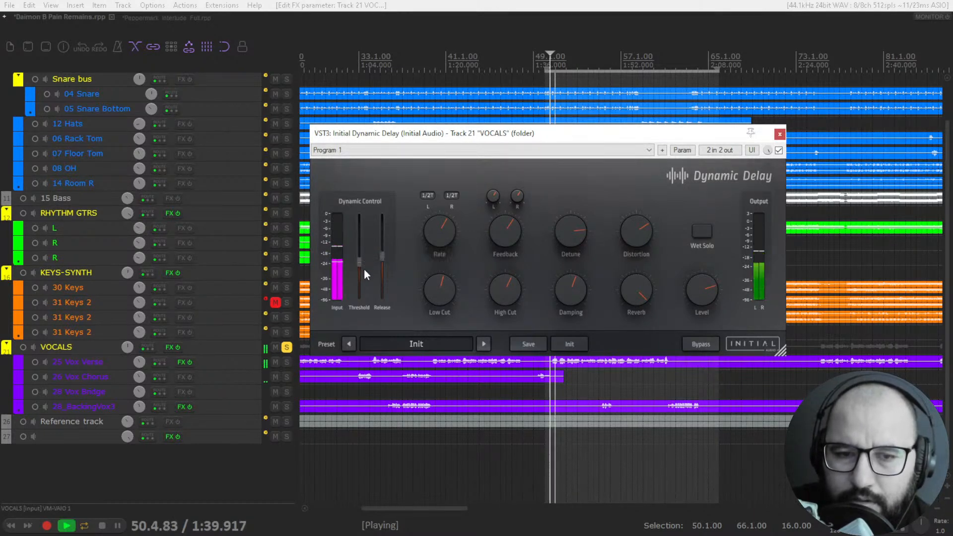
key("space")
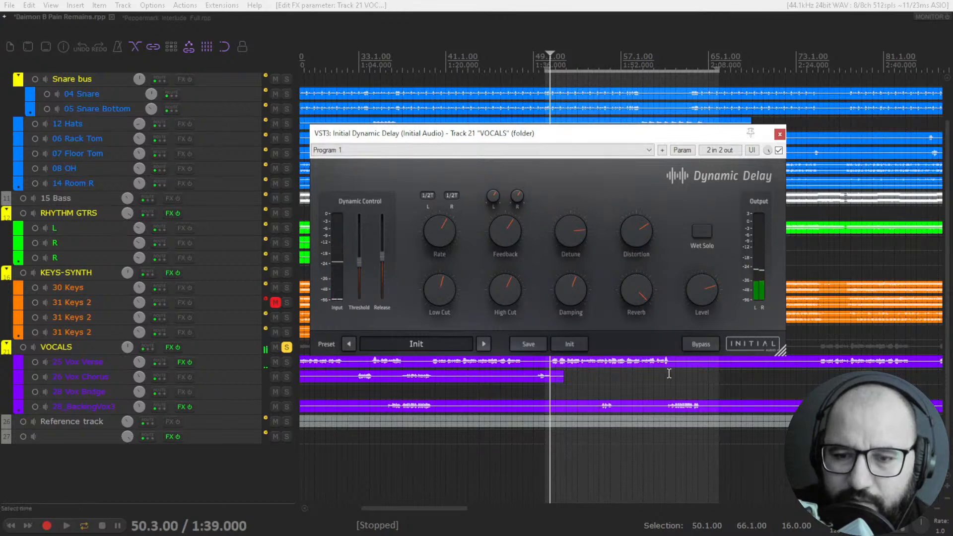
left_click(649, 366)
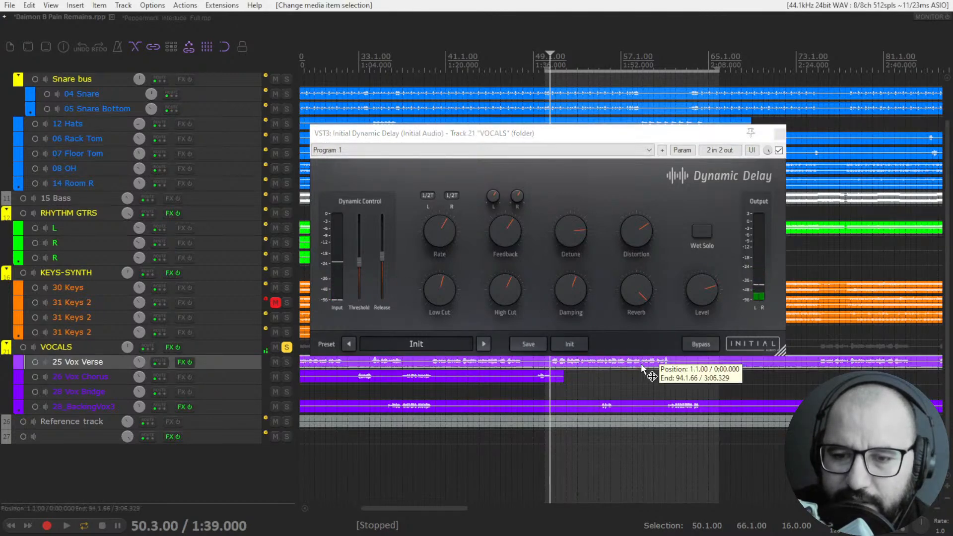
key("space")
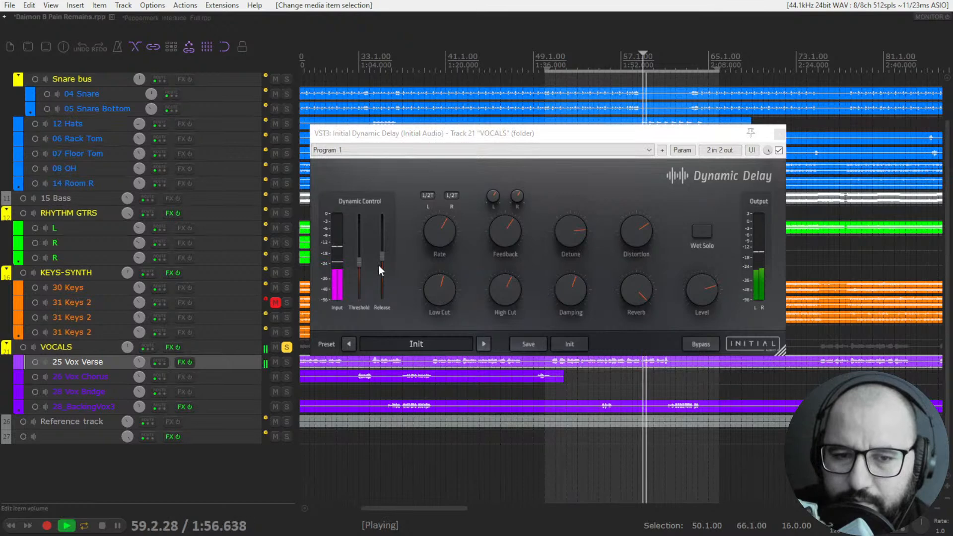
left_click_drag(365, 260, 363, 270)
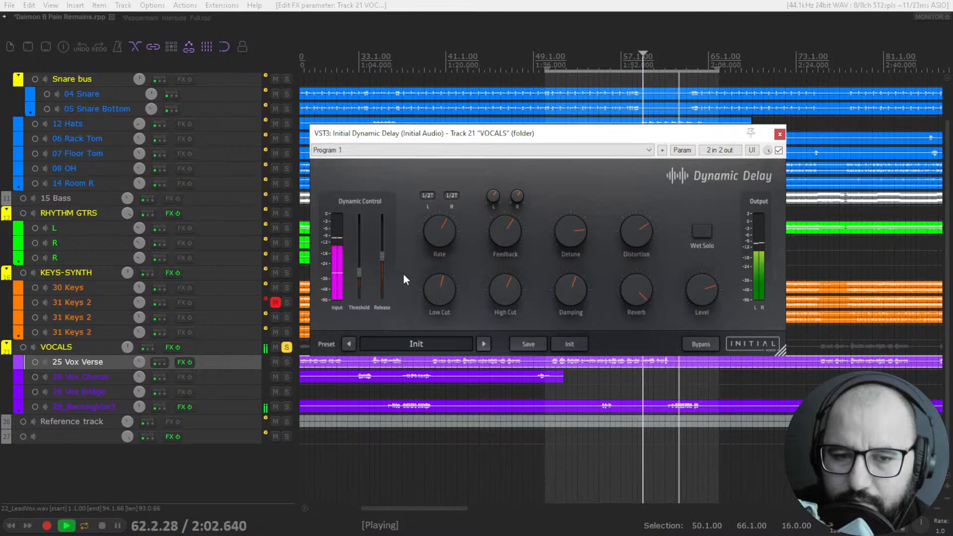
left_click_drag(363, 270, 362, 281)
key("space")
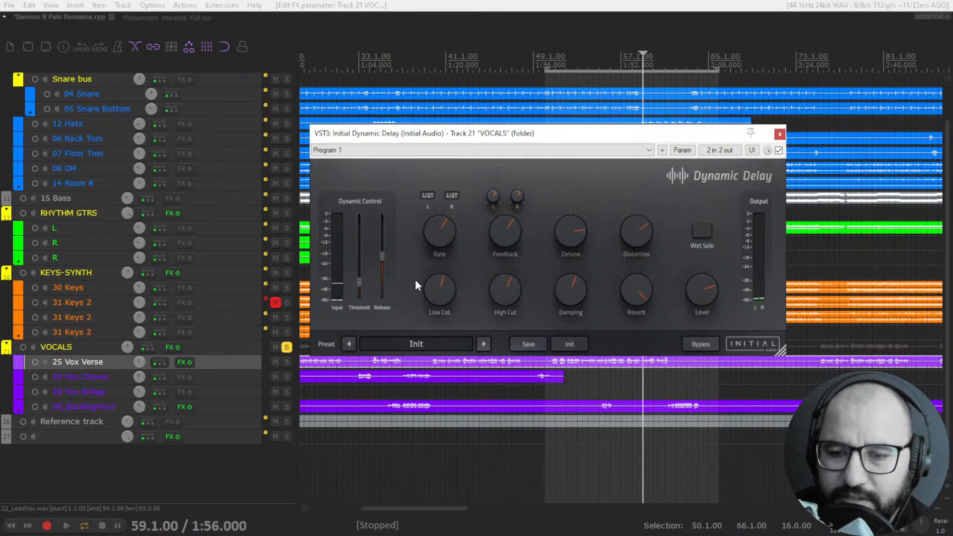
Step: Reset the delay's threshold to 0 dB and audition the vocals from bar 61
left_click_drag(360, 281, 365, 218)
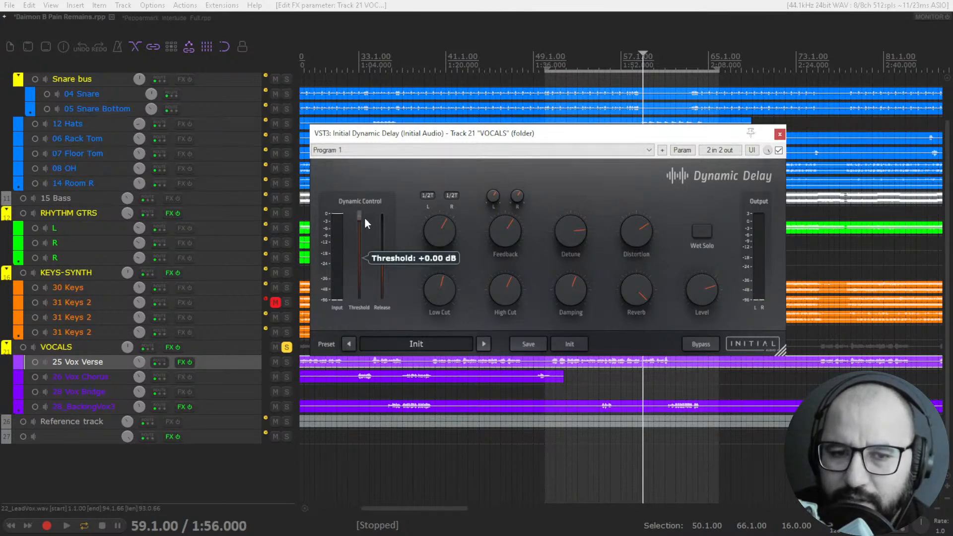
key("space")
key("space")
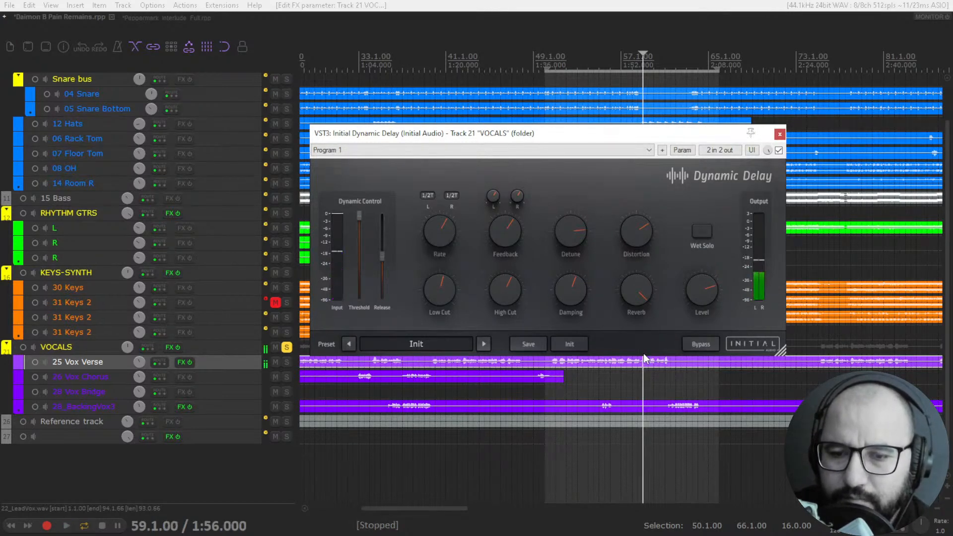
left_click(667, 398)
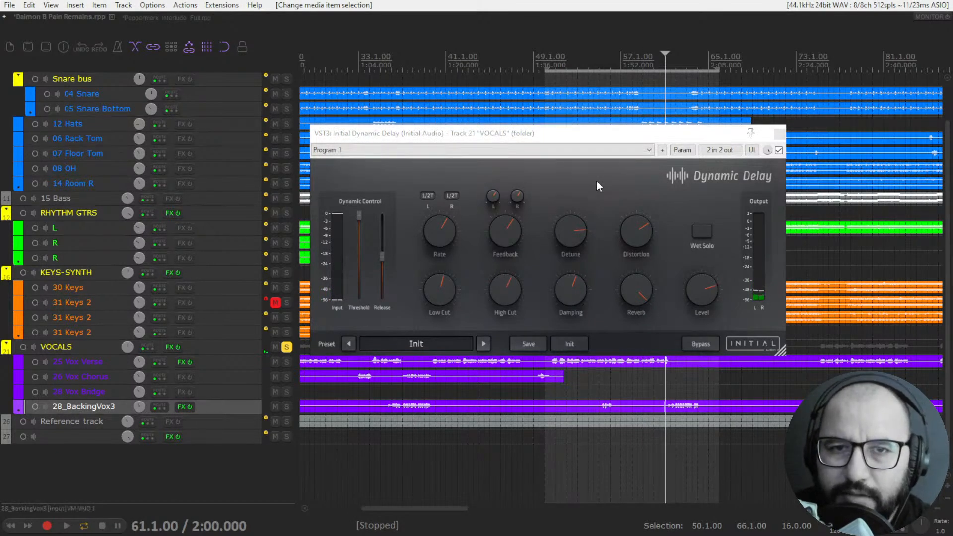
key("space")
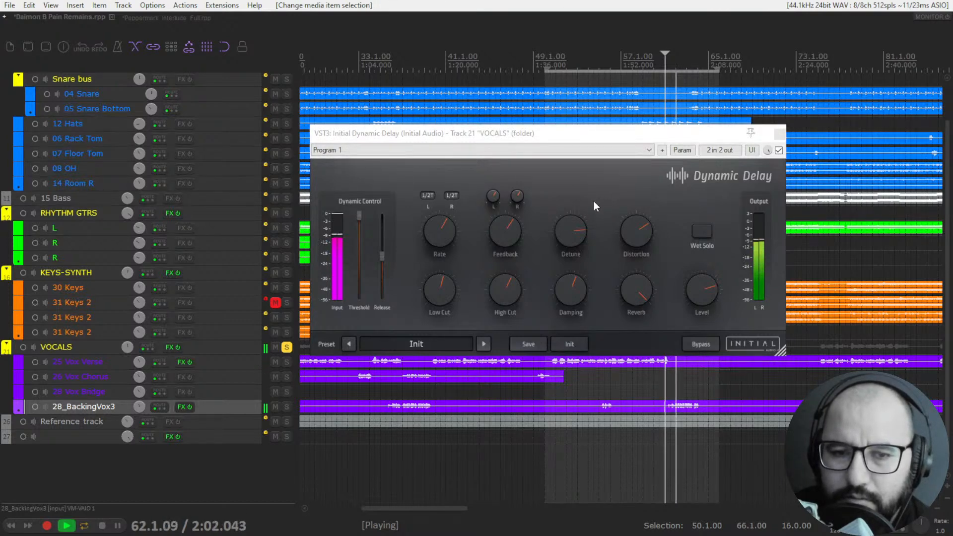
key("space")
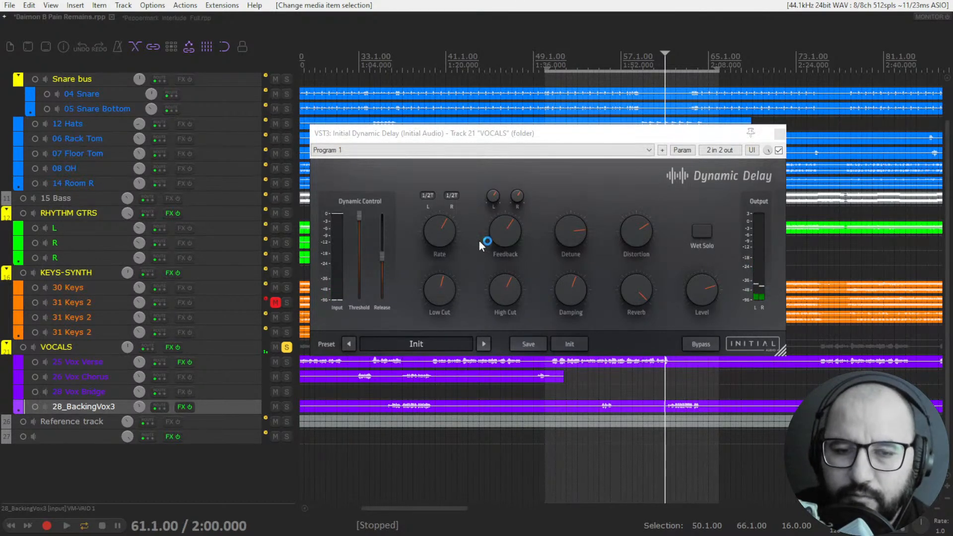
Step: Lower the delay's threshold close to the bottom of its range and audition the ducking from bar 61
left_click_drag(359, 215, 383, 258)
key("space")
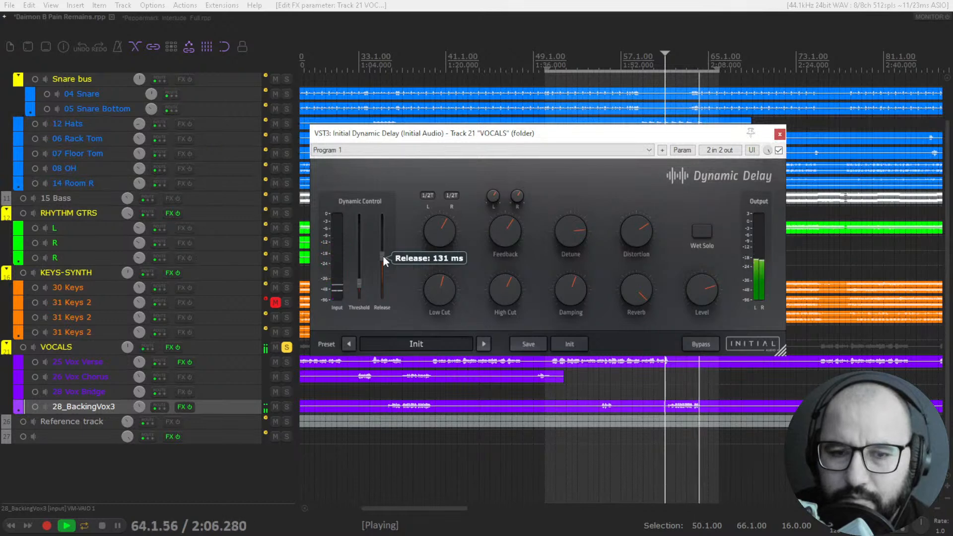
key("space")
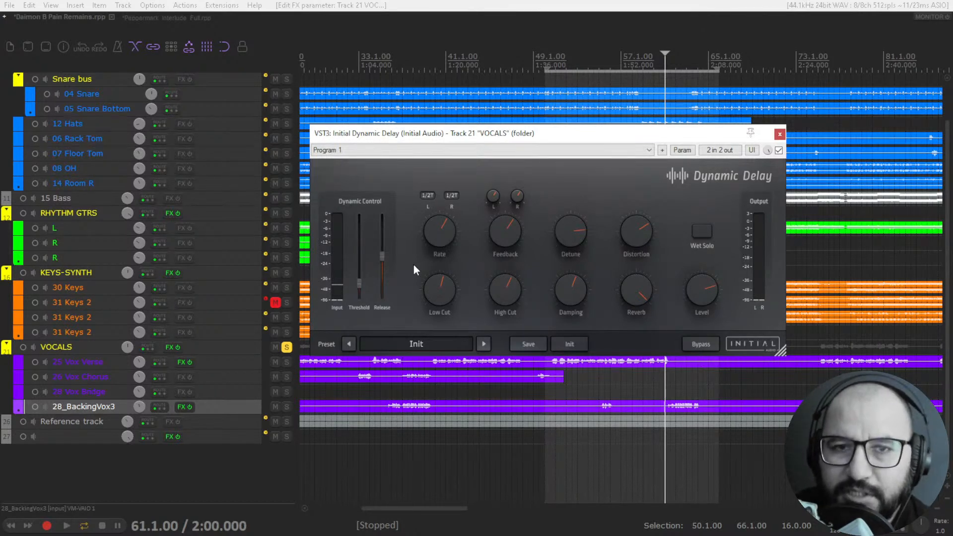
Step: Move the playback start to bar 63, shorten the delay's release to 8 ms and audition it
left_click(687, 377)
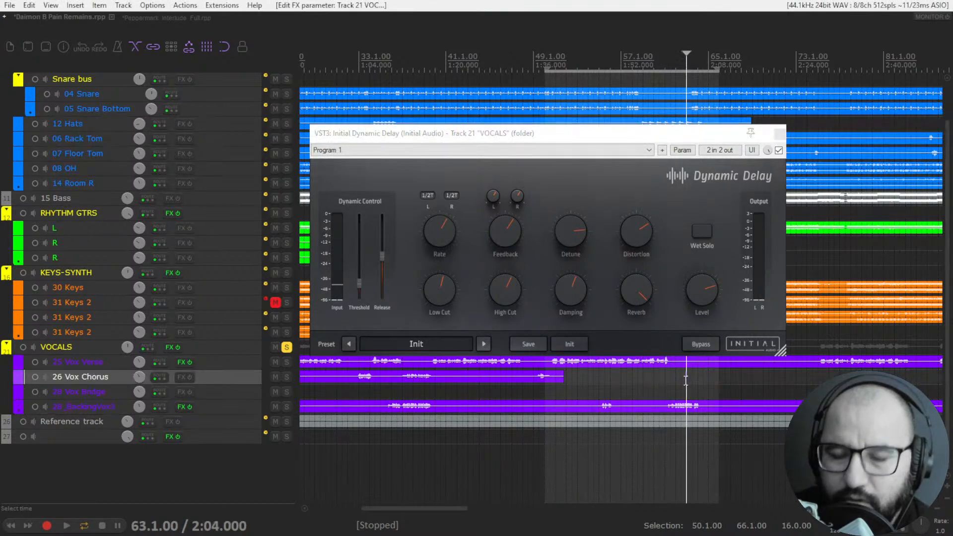
mouse_move(383, 256)
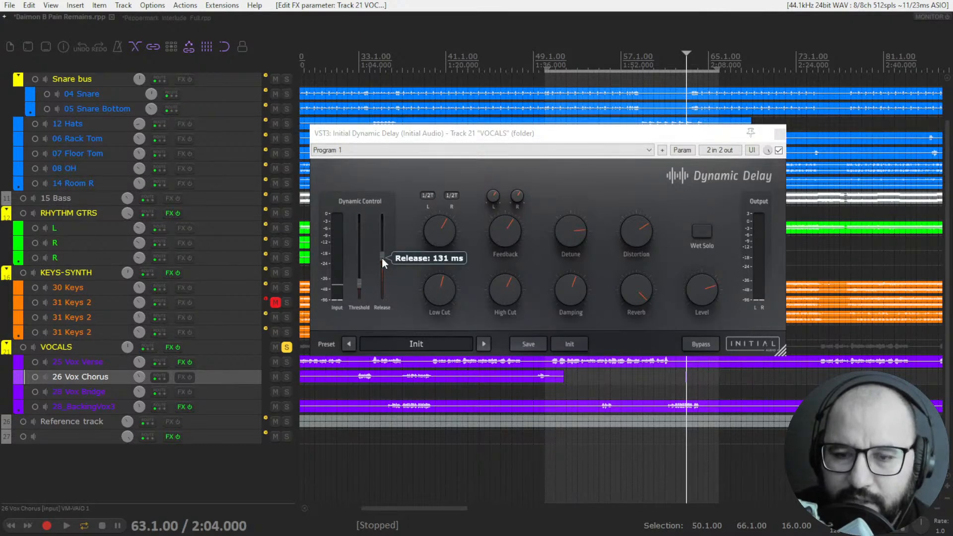
key("space")
left_click_drag(382, 257, 385, 288)
key("space")
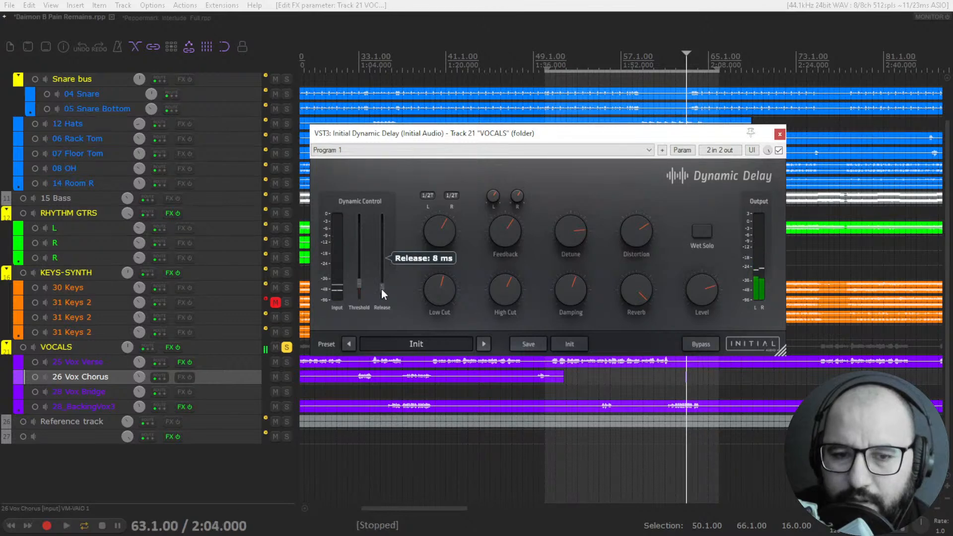
left_click_drag(381, 289, 383, 284)
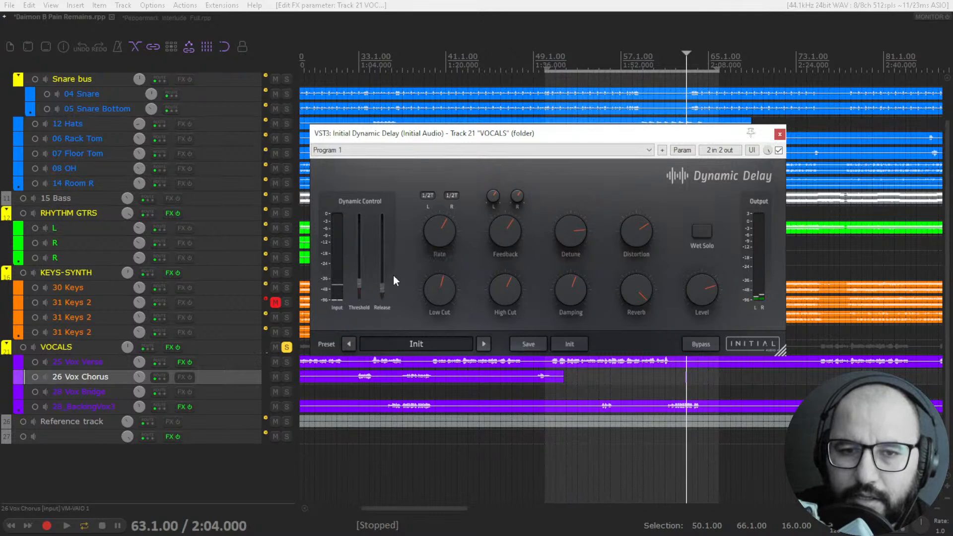
mouse_move(385, 282)
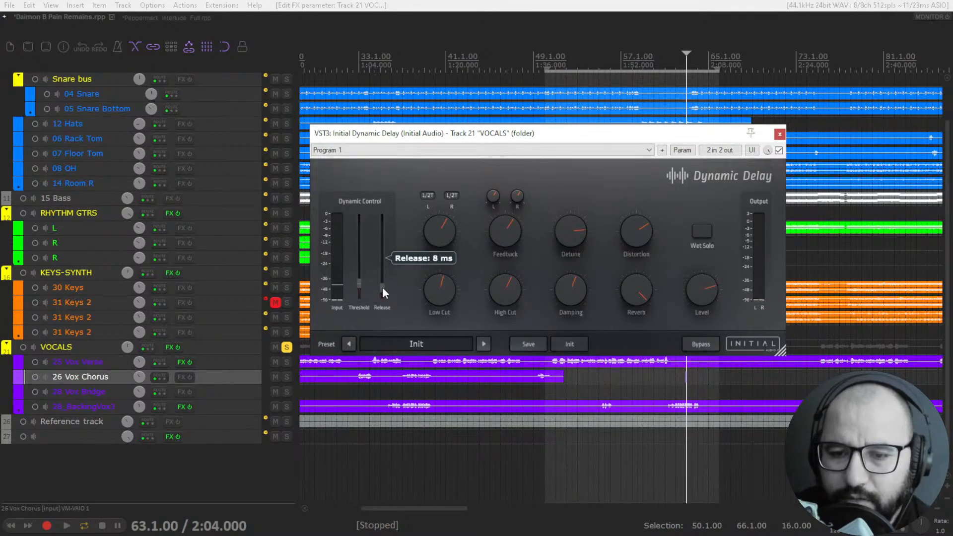
key("space")
key("space")
Step: Audition the delay's release at 180 ms, then reduce it to 87 ms and listen again
left_click_drag(381, 287, 381, 250)
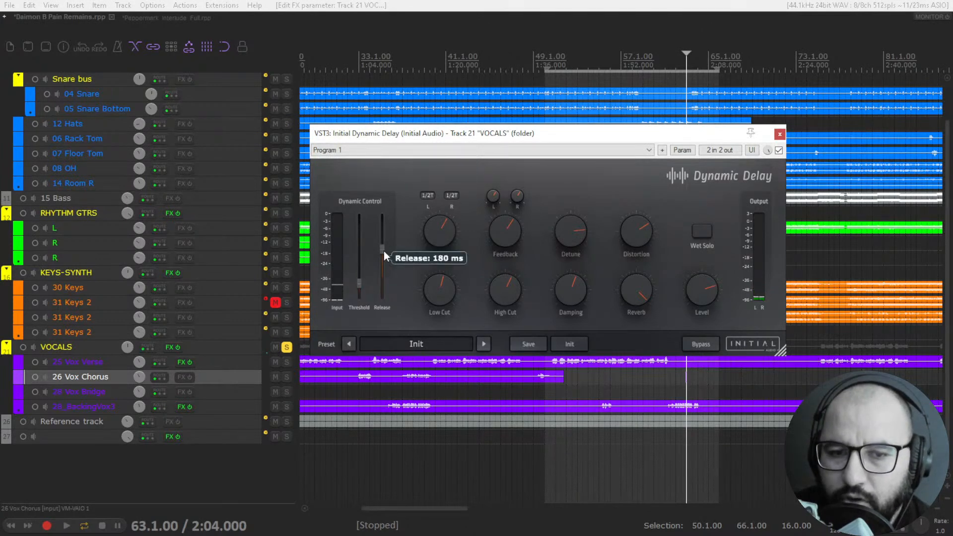
key("space")
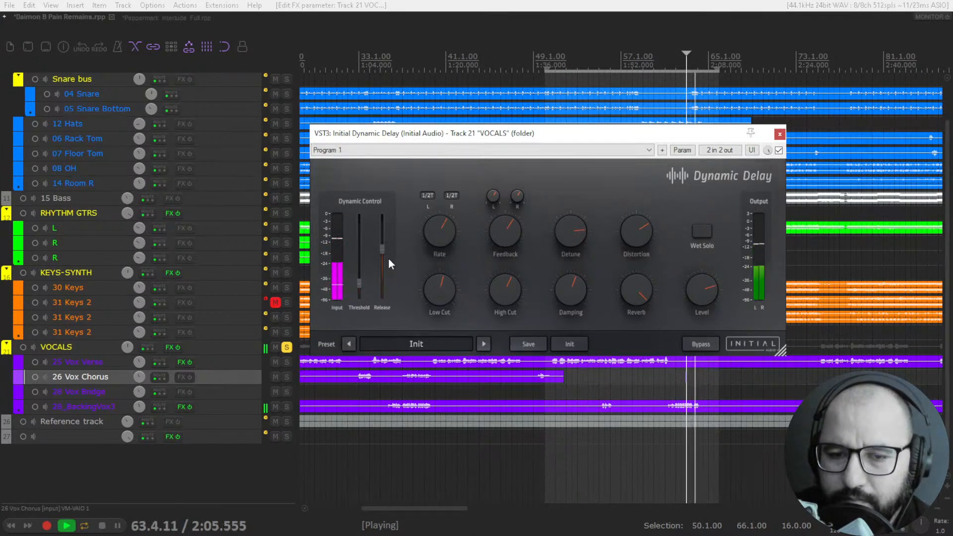
key("space")
left_click_drag(382, 248, 390, 264)
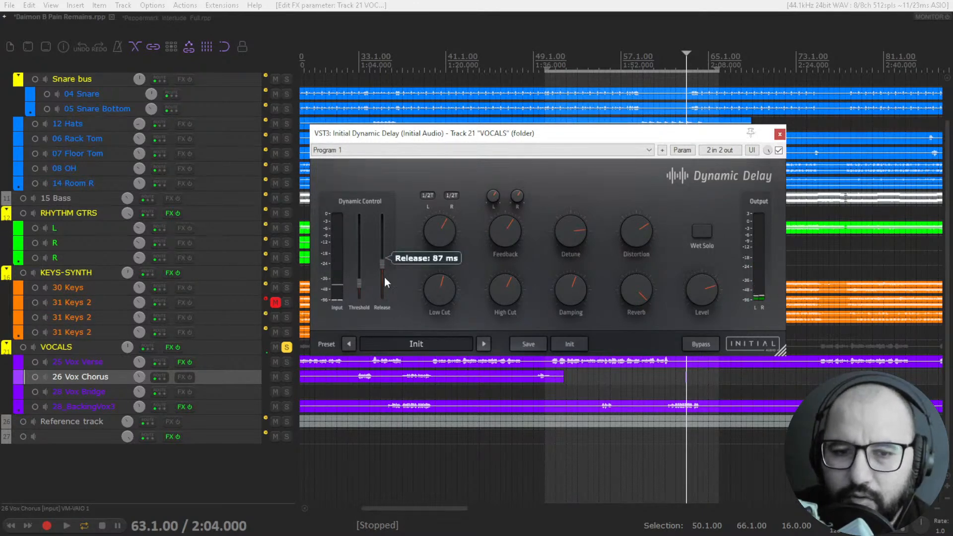
key("space")
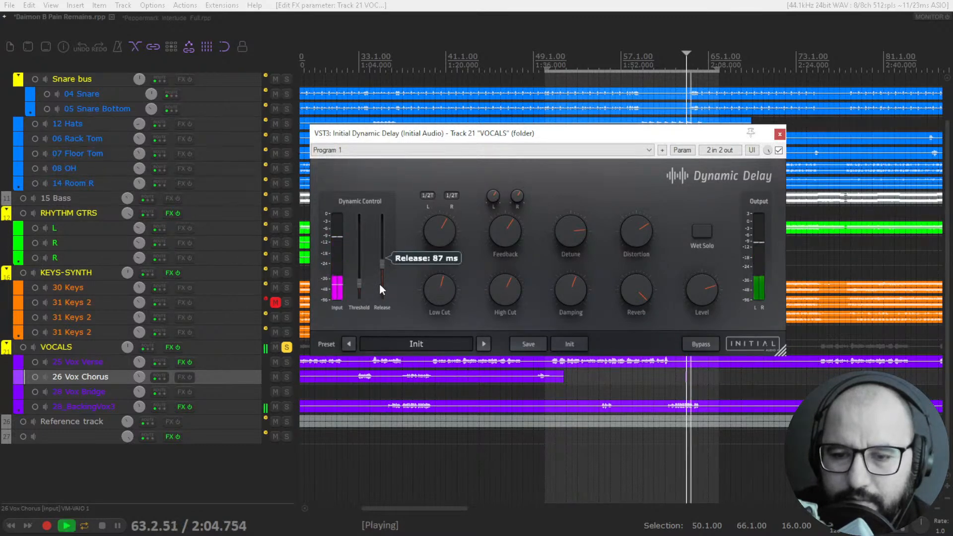
key("space")
Step: Unsolo the VOCALS folder, raise the delay's threshold slightly and play the full mix from 50.3.00
left_click(552, 362)
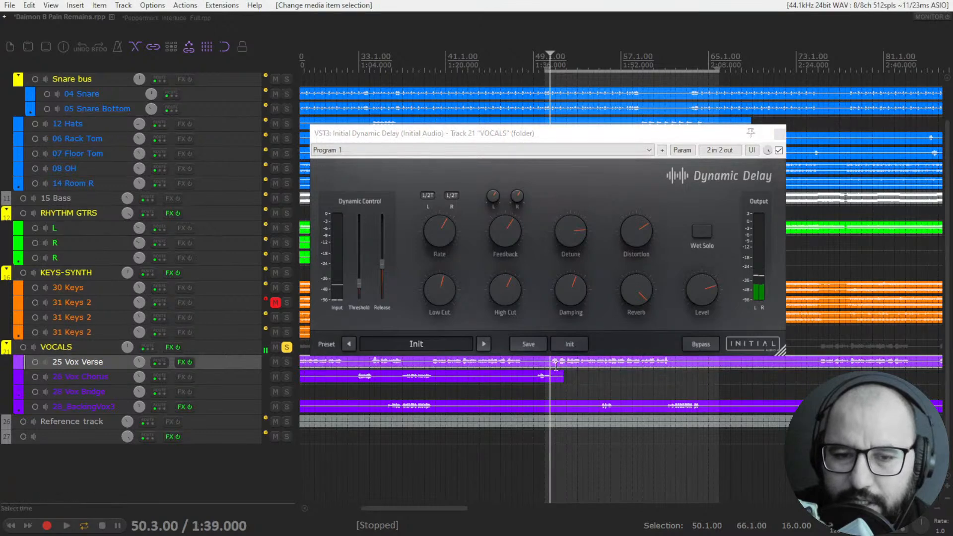
left_click(287, 347)
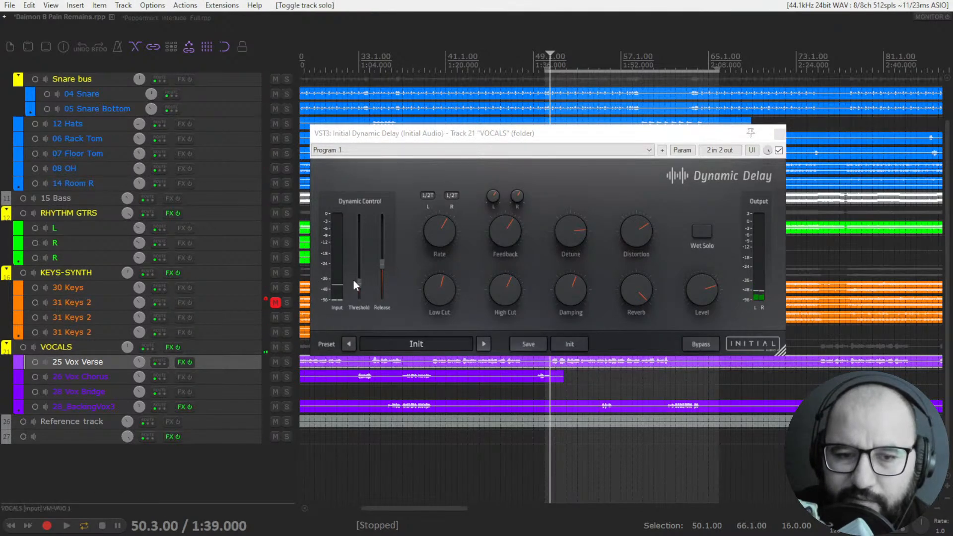
left_click_drag(358, 282, 358, 279)
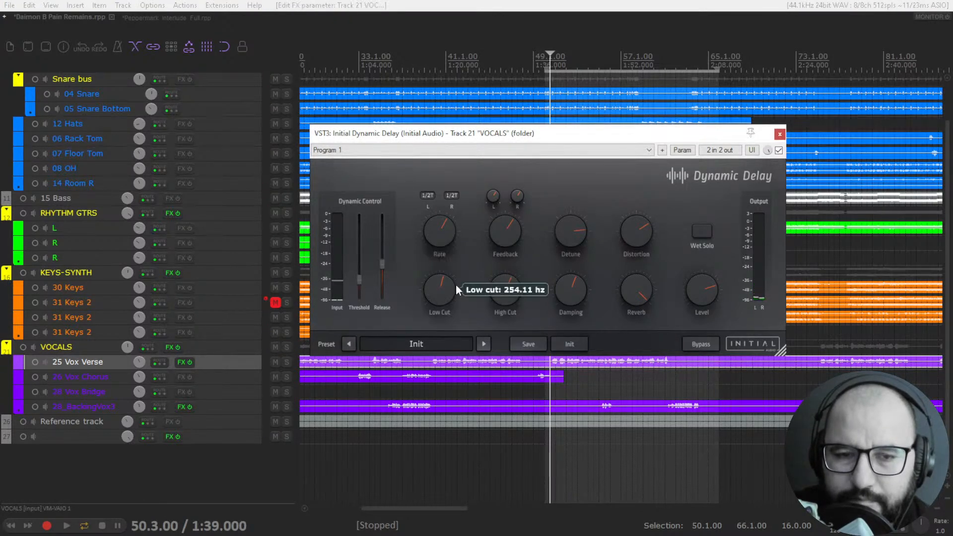
key("space")
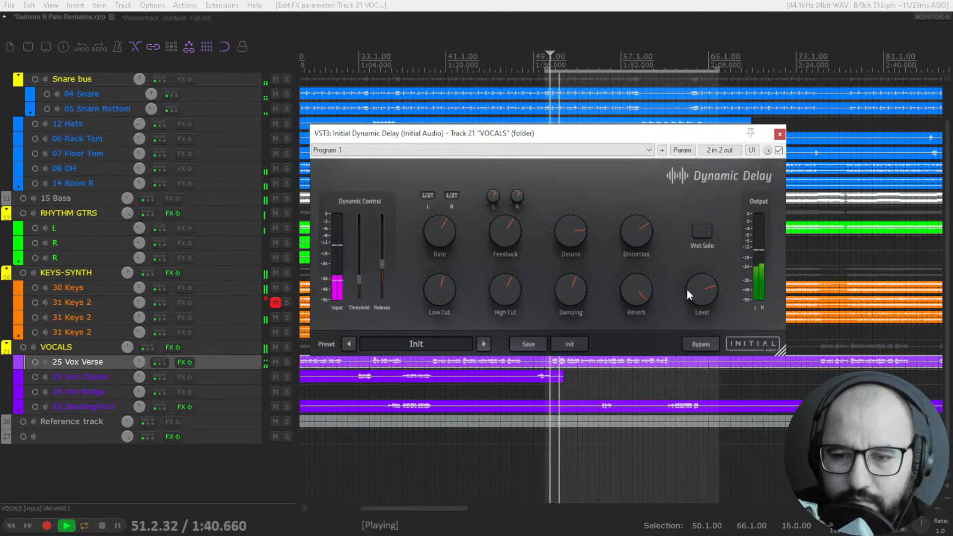
Step: Reduce the delay's level slightly and lower its threshold further while the full mix plays
mouse_move(694, 289)
left_click_drag(691, 284, 696, 295)
mouse_move(505, 243)
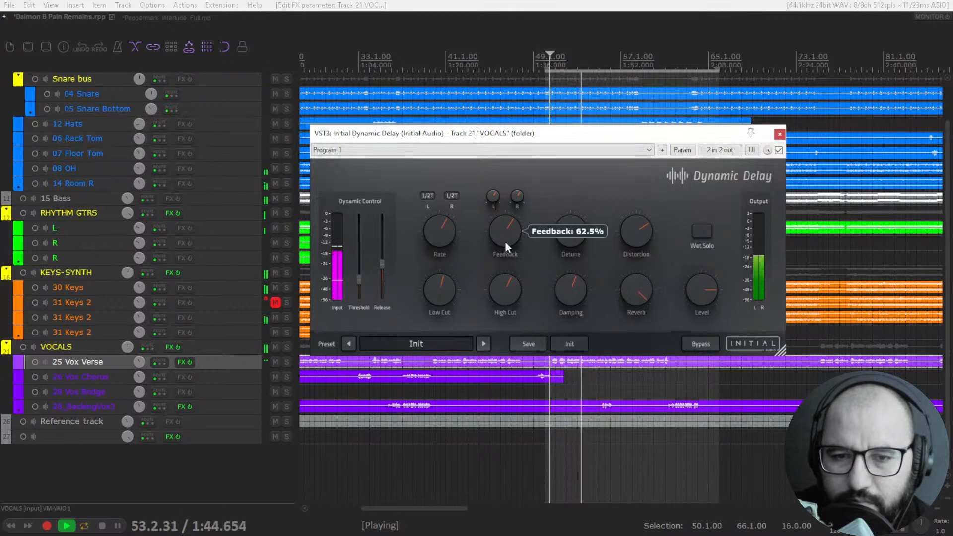
left_click_drag(362, 278, 363, 287)
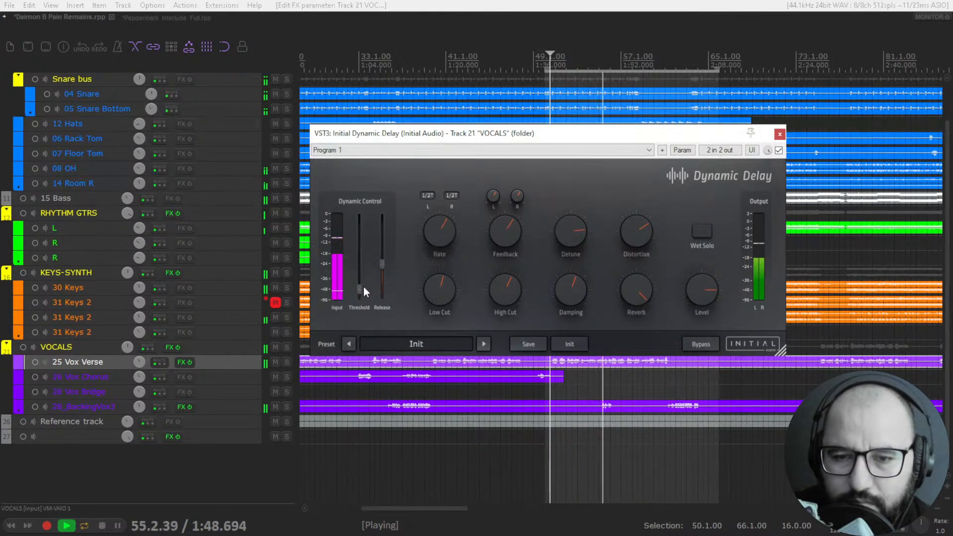
Step: Play the full mix from 60.3.00 to audition the delay, then bypass Dynamic Delay on the VOCALS folder
mouse_move(385, 281)
key("space")
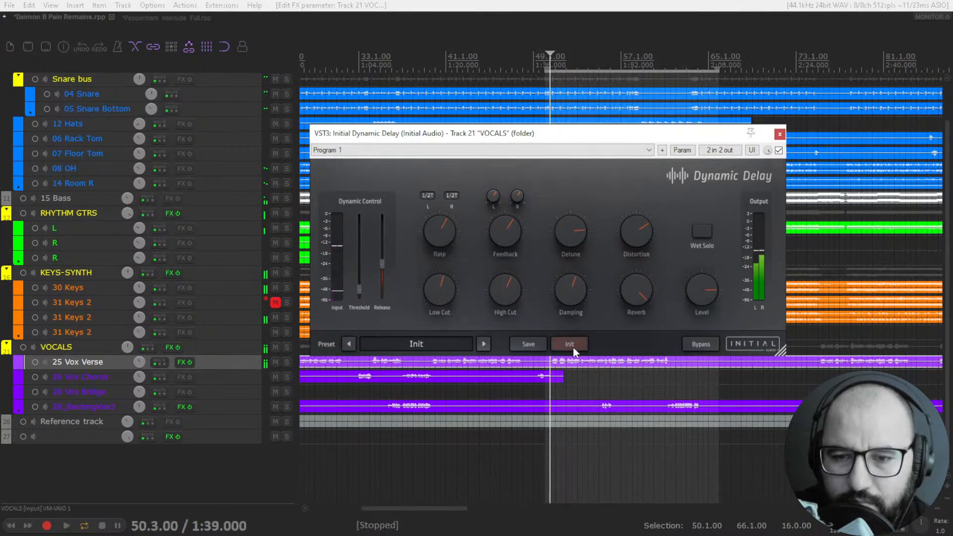
key("space")
key("space")
left_click(653, 377)
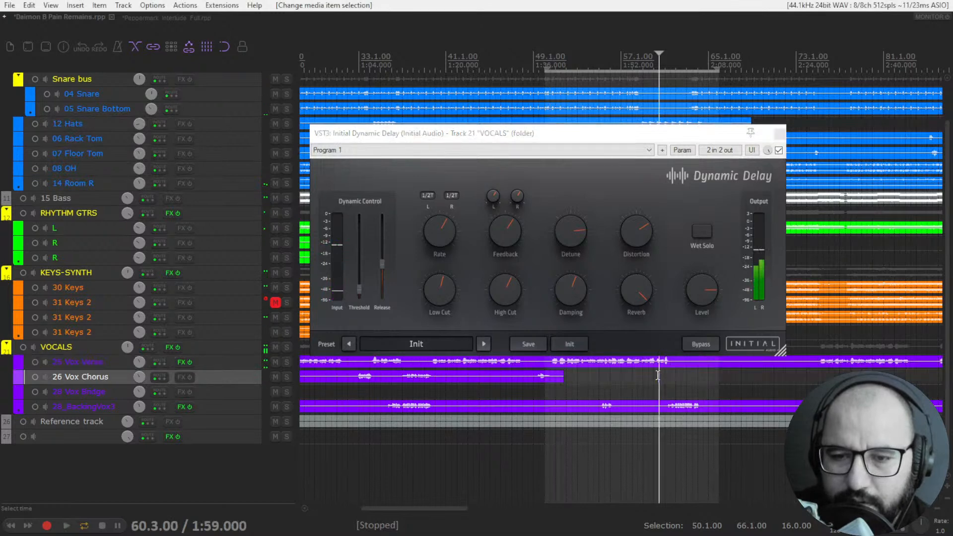
key("space")
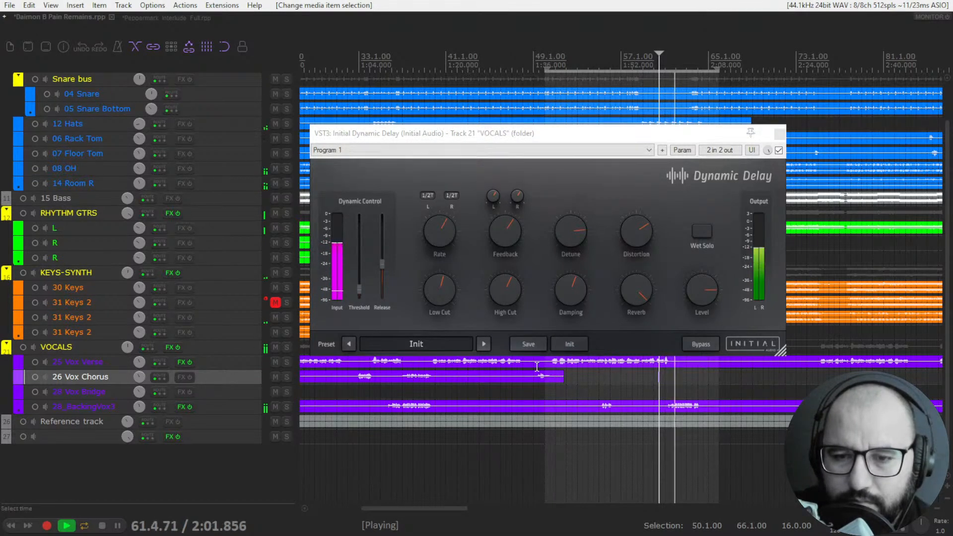
mouse_move(359, 291)
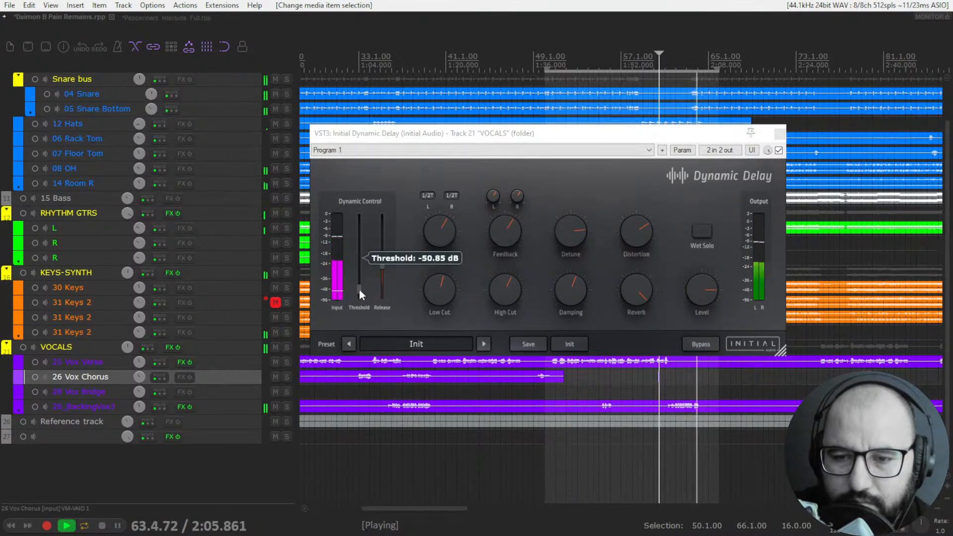
key("space")
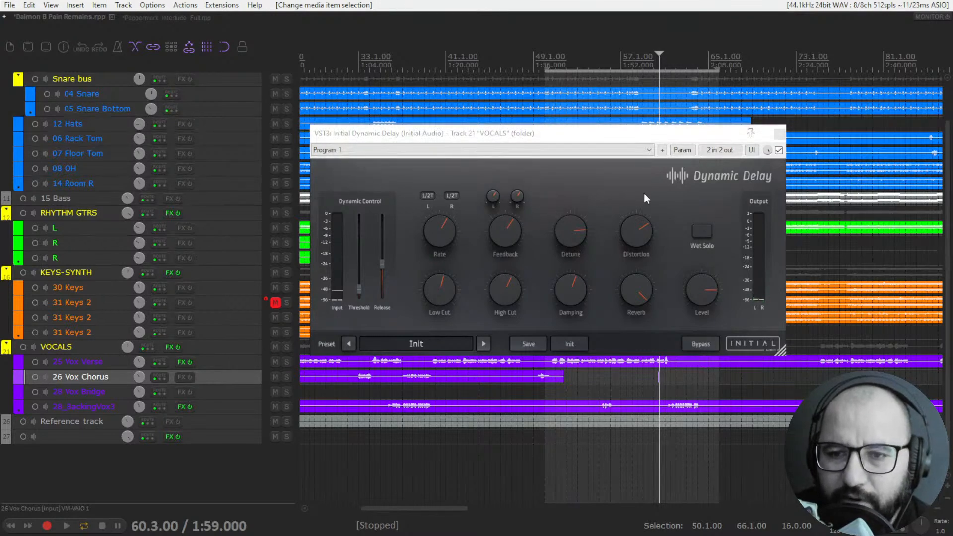
left_click(779, 150)
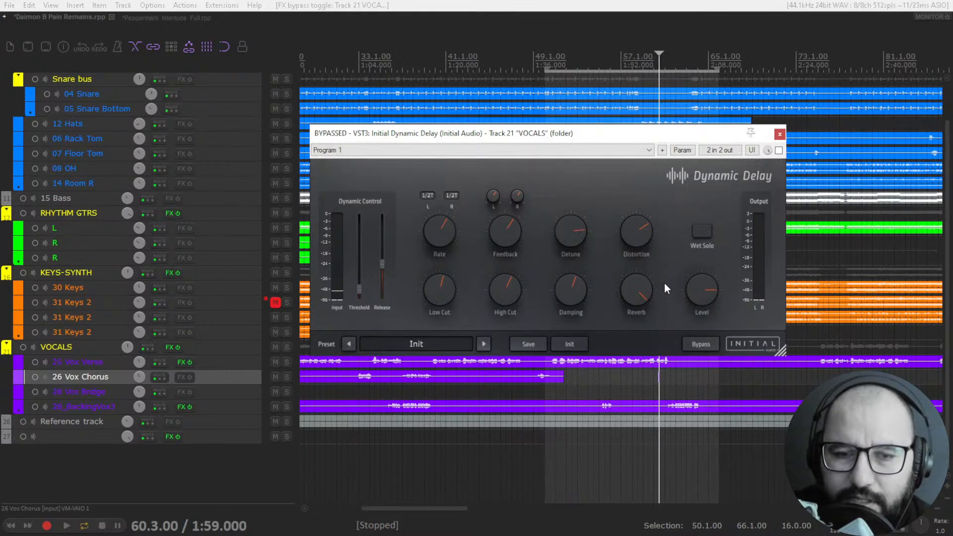
Step: Switch to OBS and make Scene 2 the active scene
key("alt+Tab")
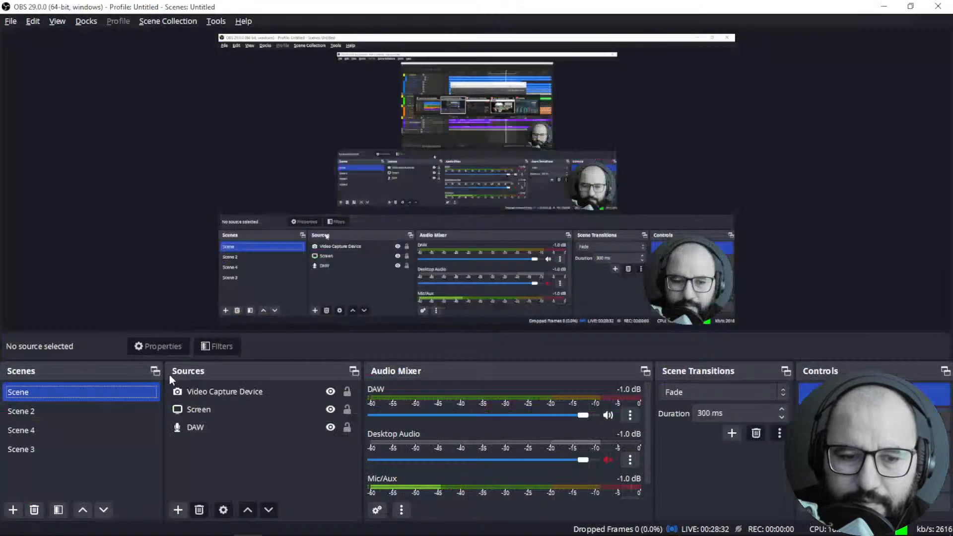
left_click(120, 414)
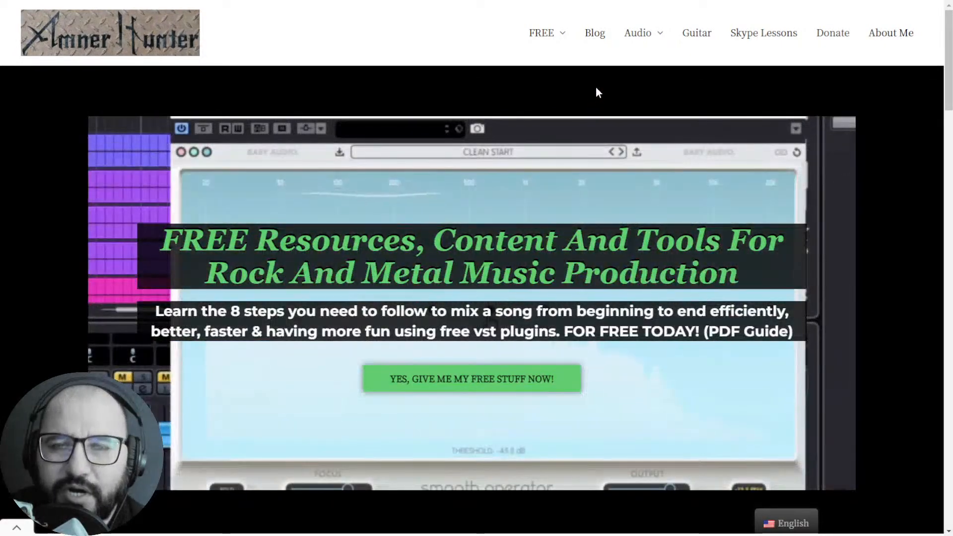
Step: Reveal the website's FREE section options to reach its guides and tools
mouse_move(543, 35)
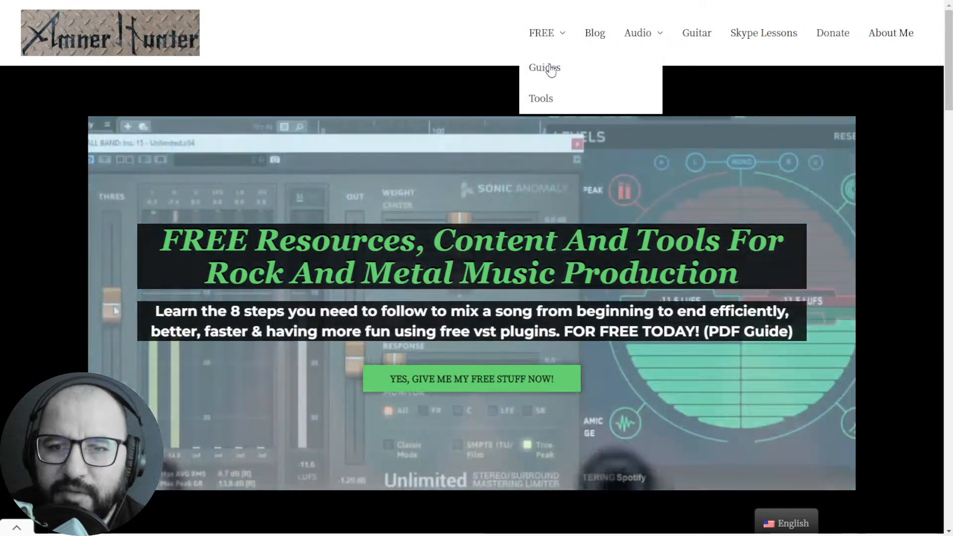